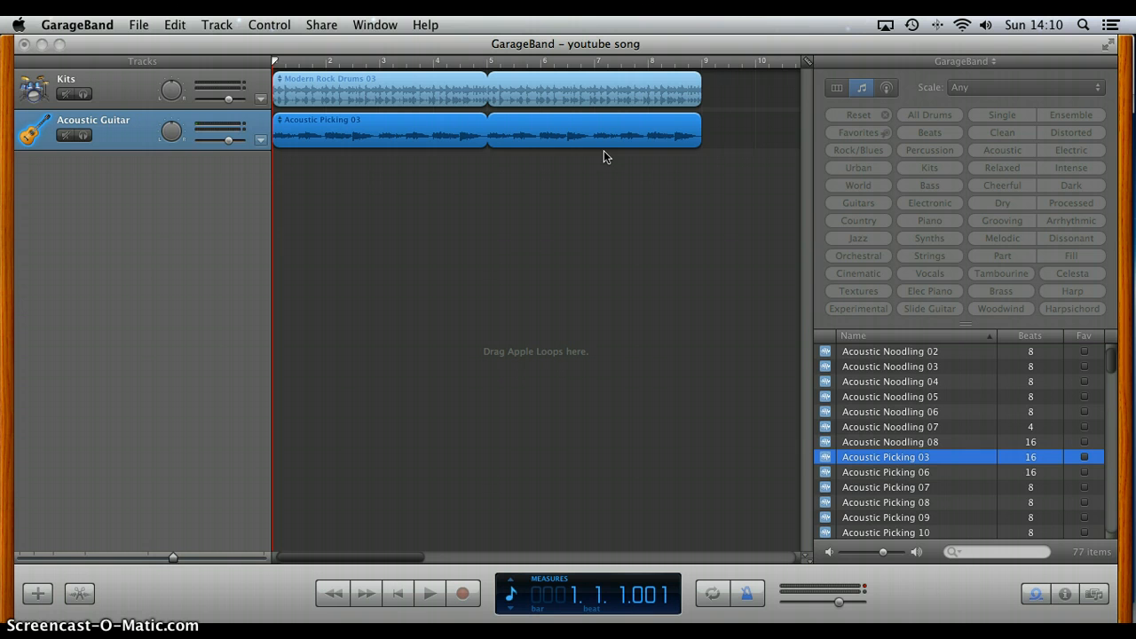
Step: Play the opening bars of the two-track song from the beginning, and stop playback
click(517, 203)
click(628, 256)
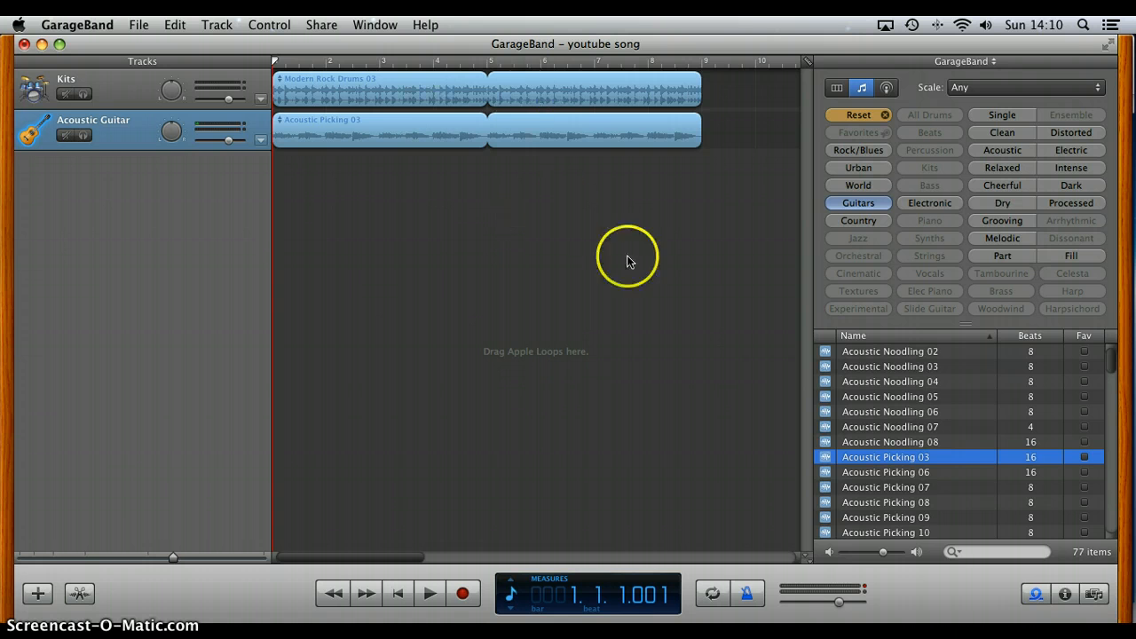
click(341, 155)
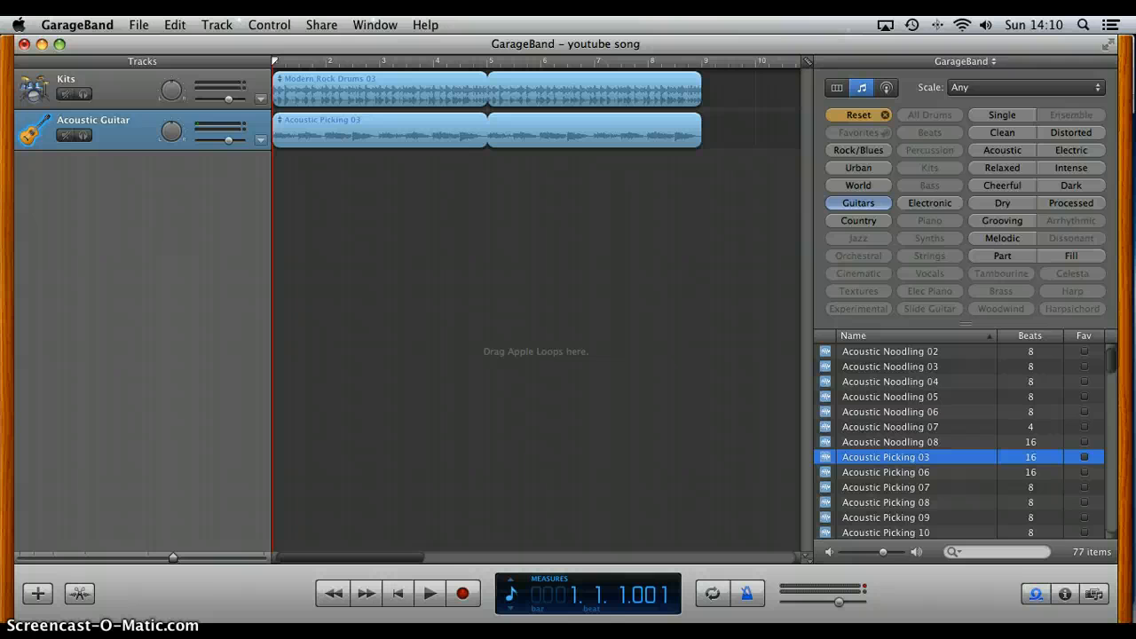
click(431, 593)
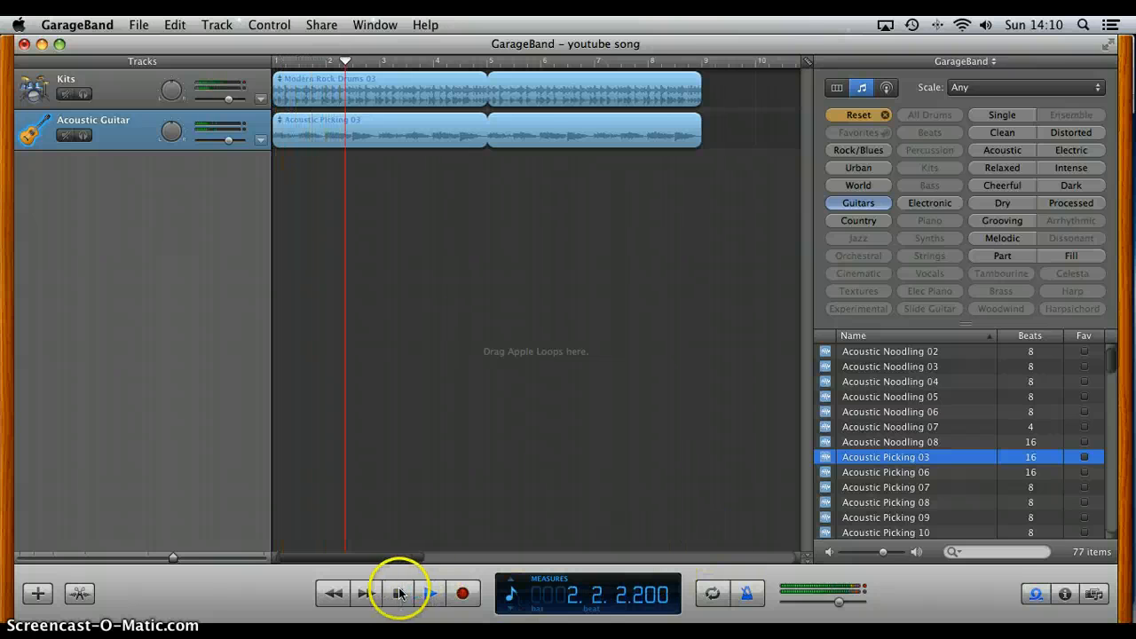
click(399, 593)
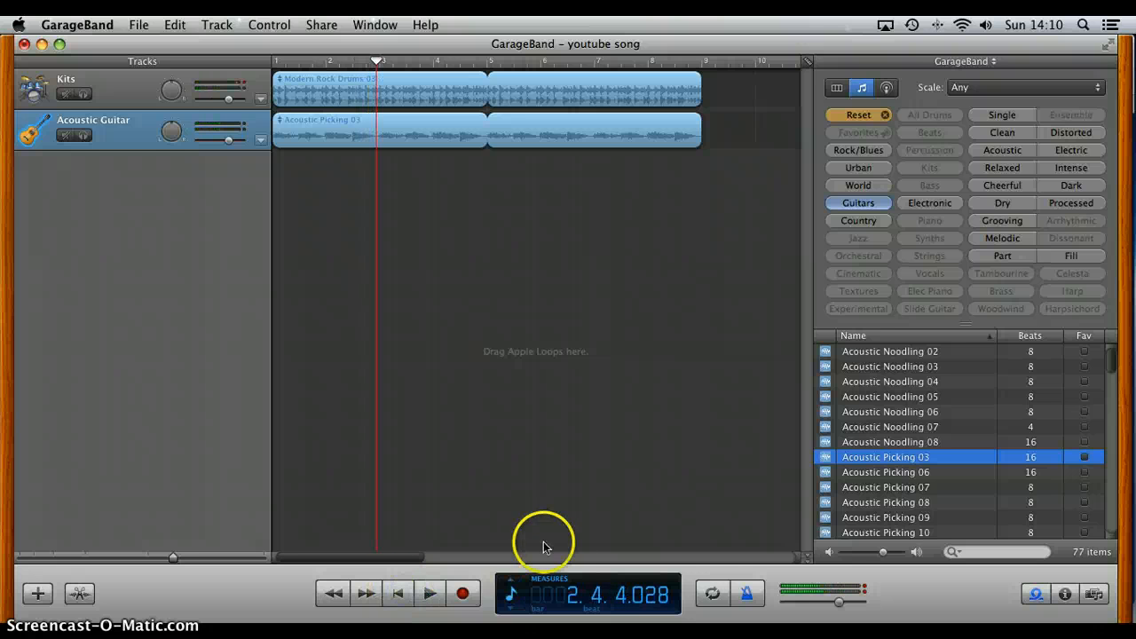
Step: Play the empty section after the regions to hear the metronome, raising the system volume, and stop playback
click(734, 60)
click(430, 593)
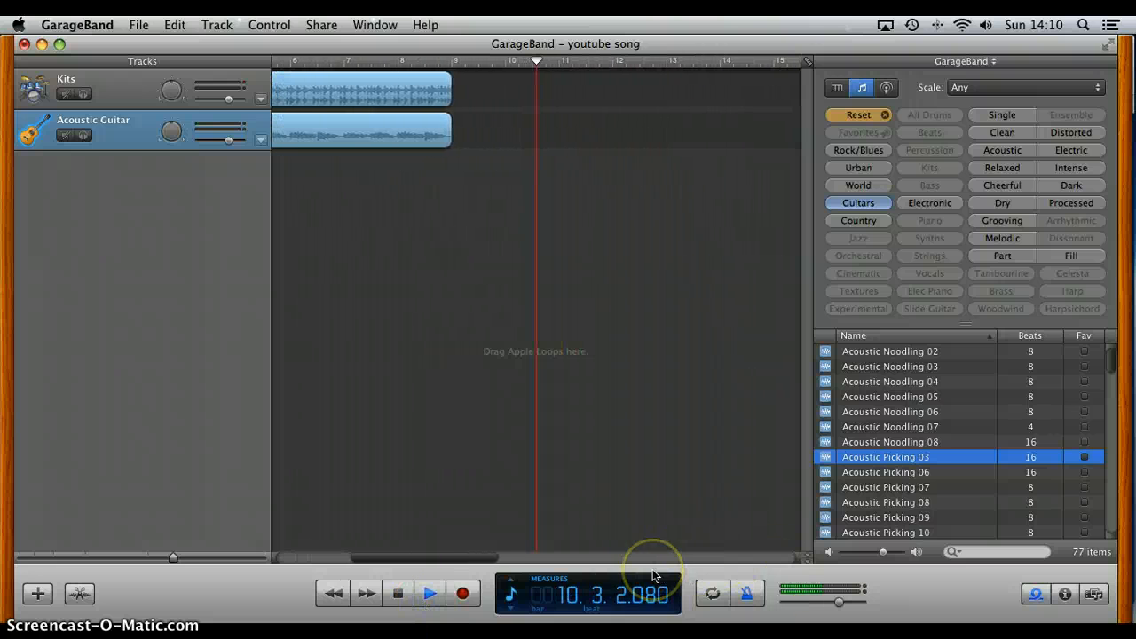
key(XF86AudioRaiseVolume)
key(XF86AudioRaiseVolume)
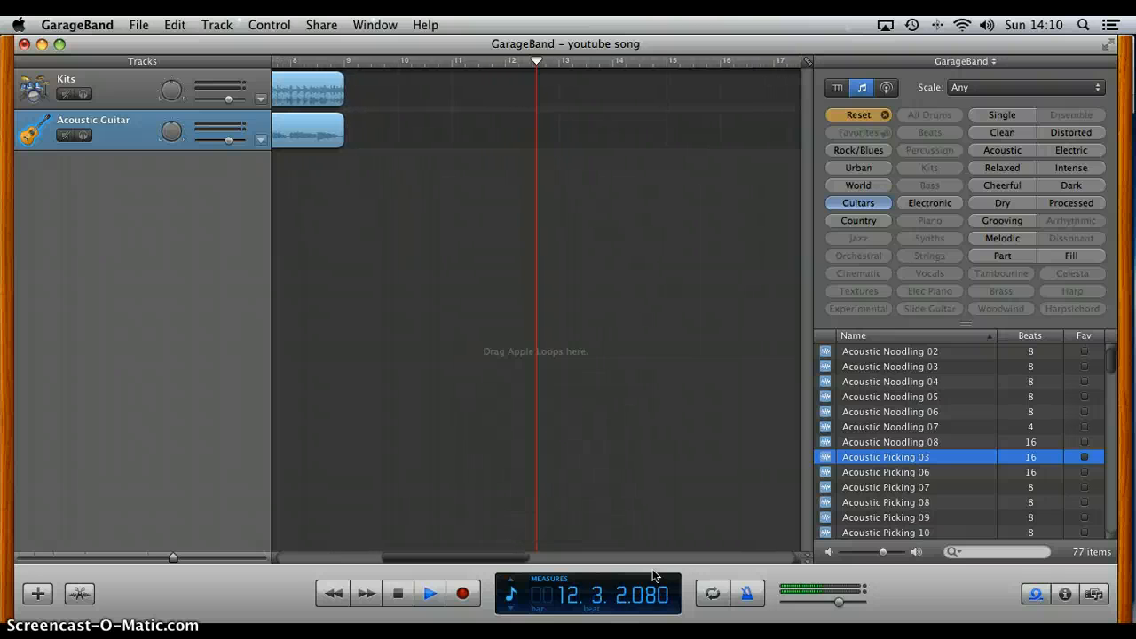
key(XF86AudioRaiseVolume)
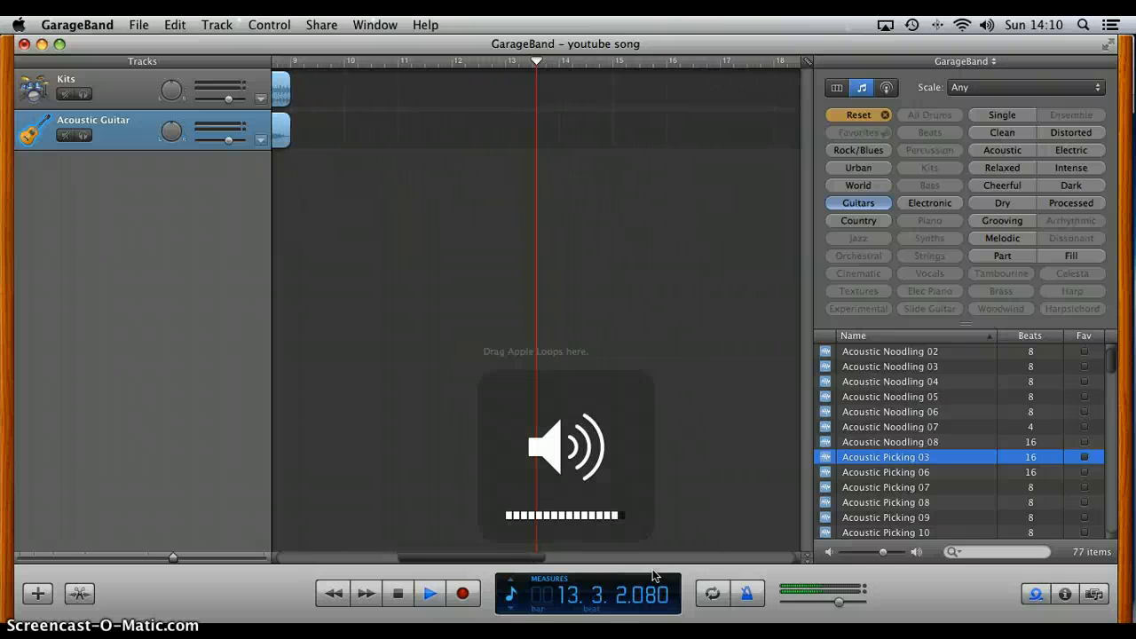
click(572, 592)
click(397, 593)
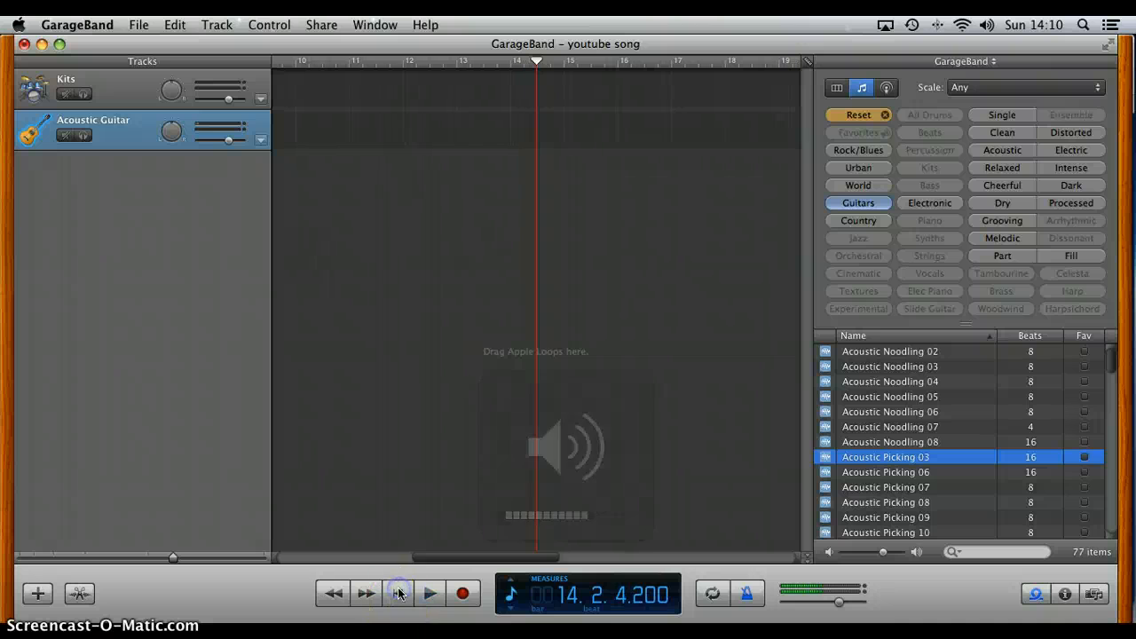
Step: Turn off the metronome and play the song briefly from the beginning
click(747, 594)
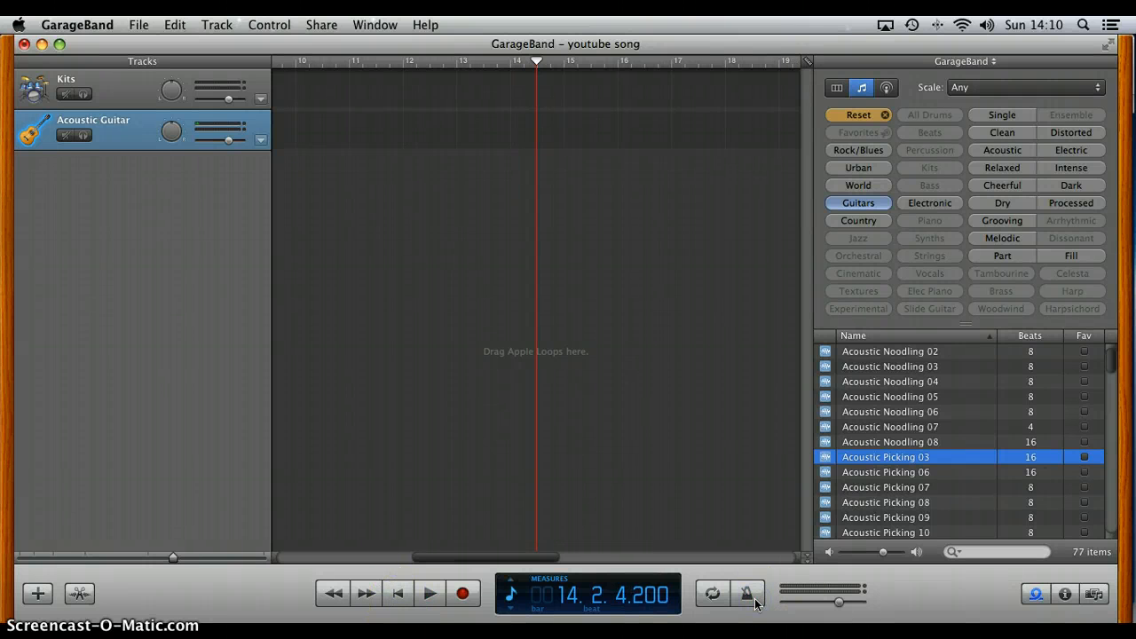
click(376, 603)
click(400, 595)
click(431, 595)
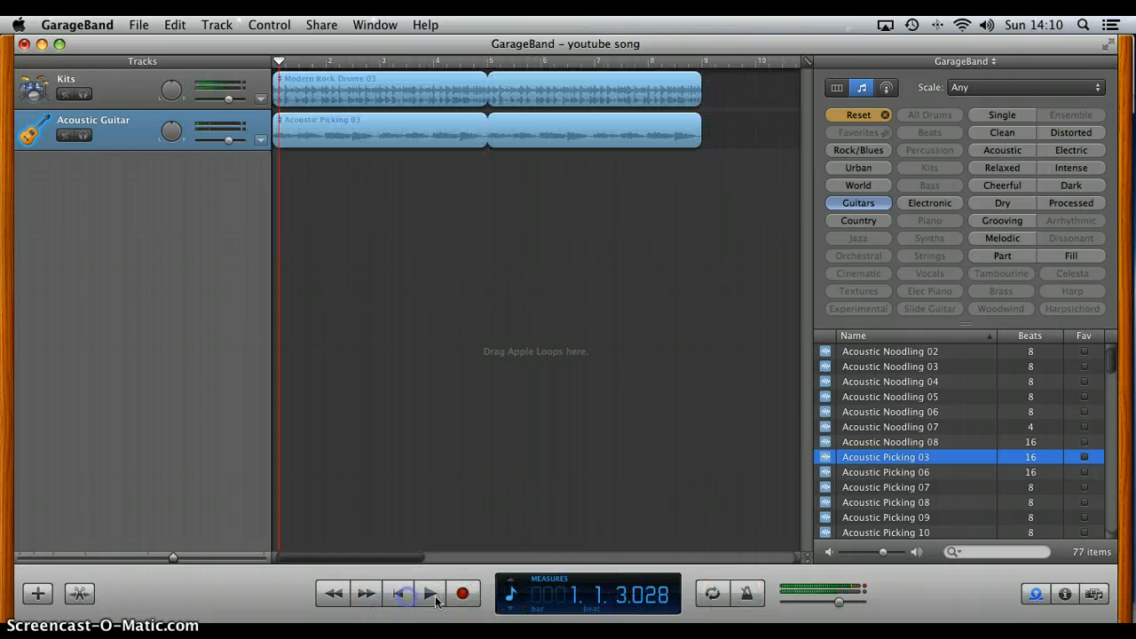
click(432, 597)
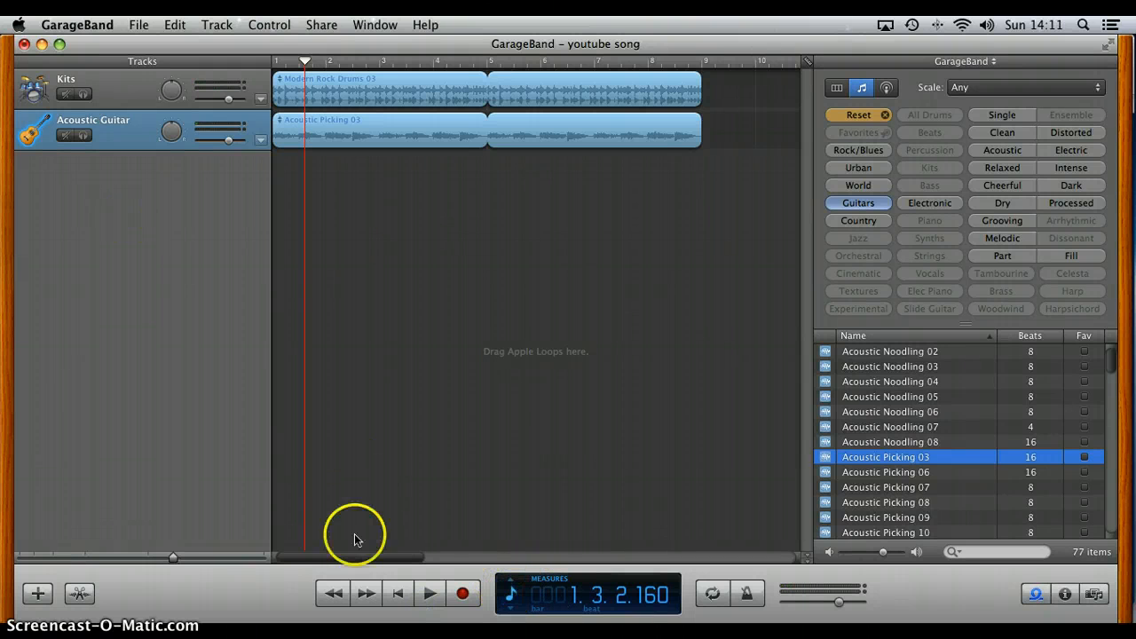
Step: Return the song window to its place and set the playhead to the start of the song
drag(310, 566, 151, 364)
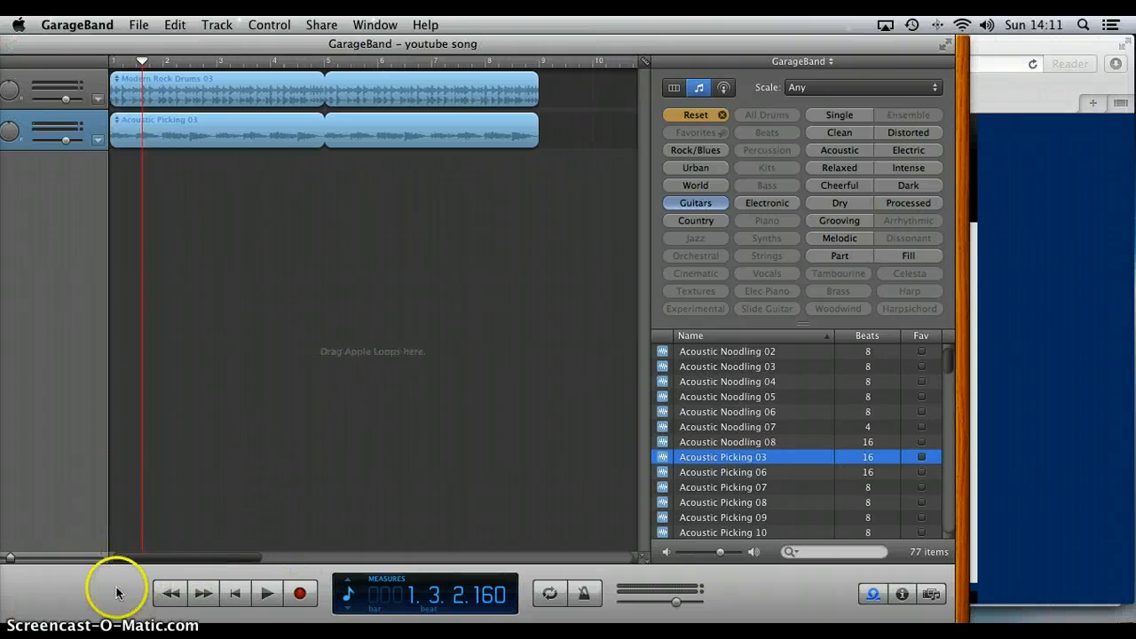
drag(112, 583, 276, 552)
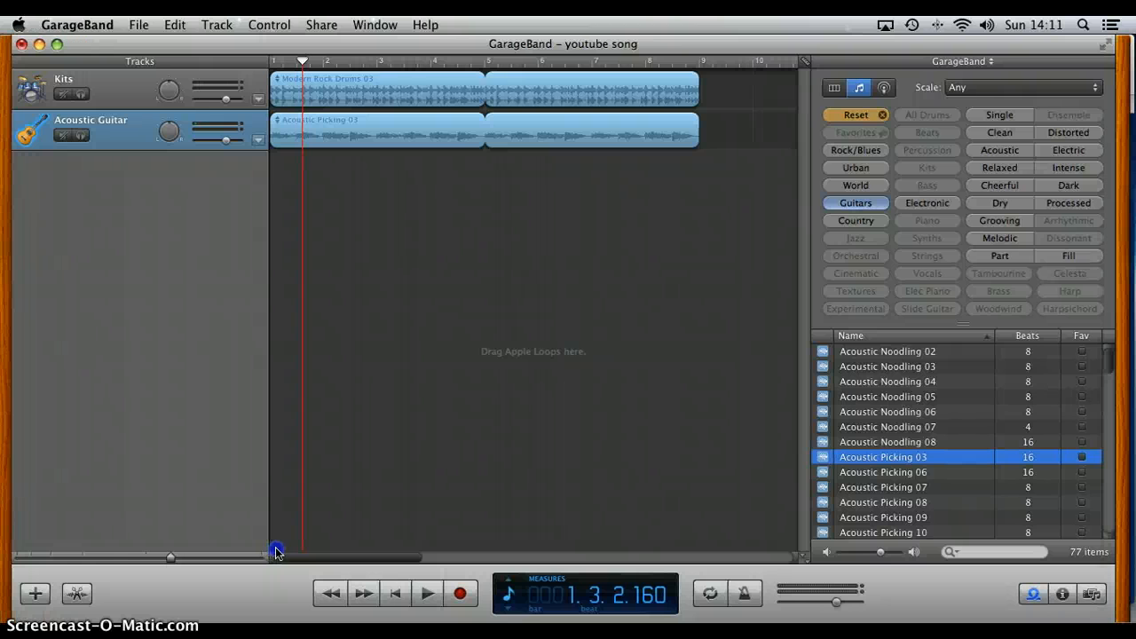
click(277, 63)
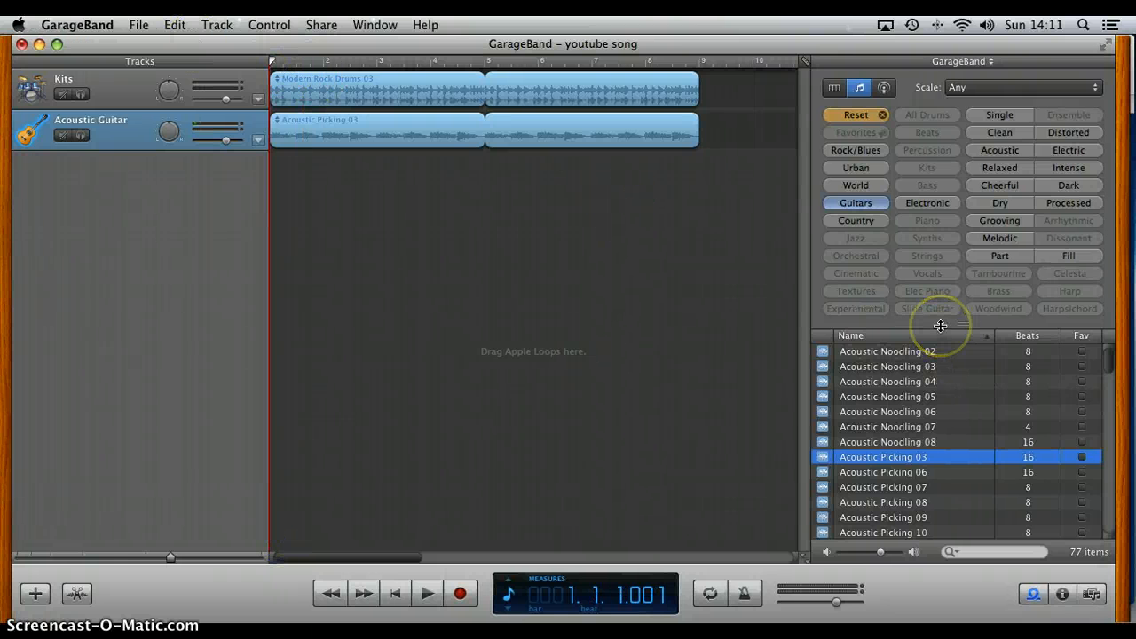
Step: Filter the loops to Textures and preview Dramatic Accent 01, Evolving Atmosphere 09, Super Stager, and Suspense Accents 01 and 02
click(855, 114)
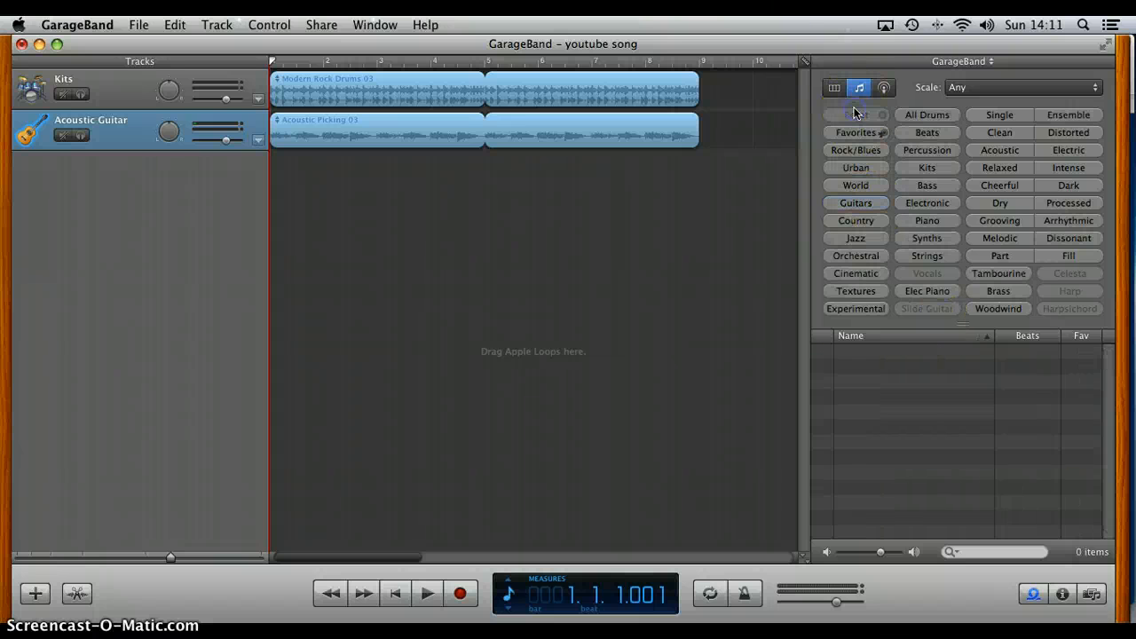
click(867, 291)
click(877, 352)
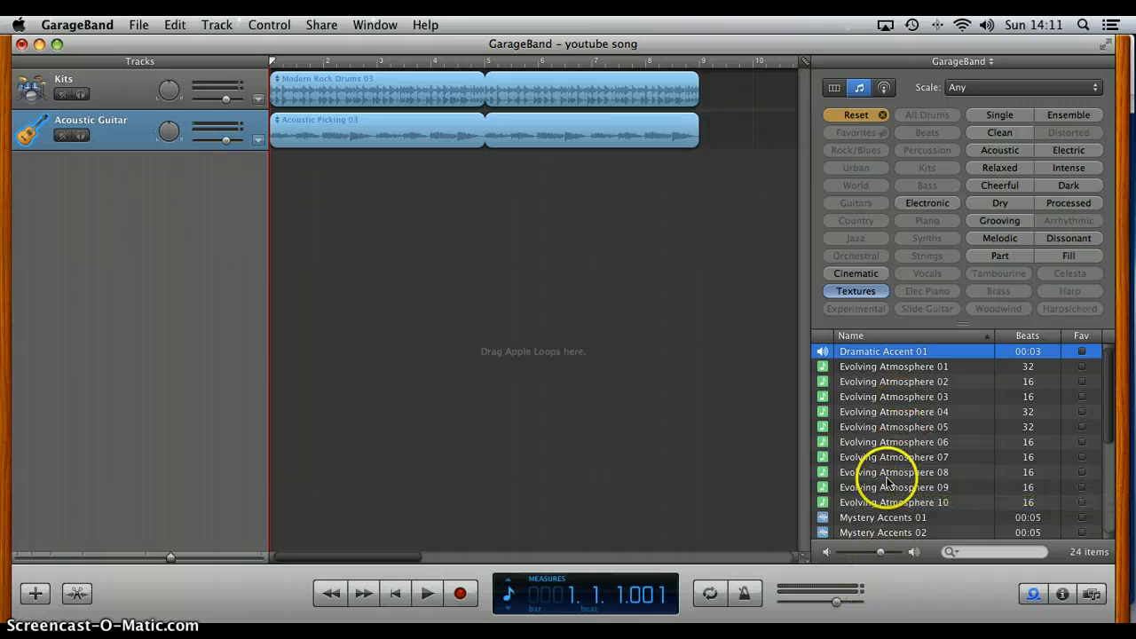
click(888, 487)
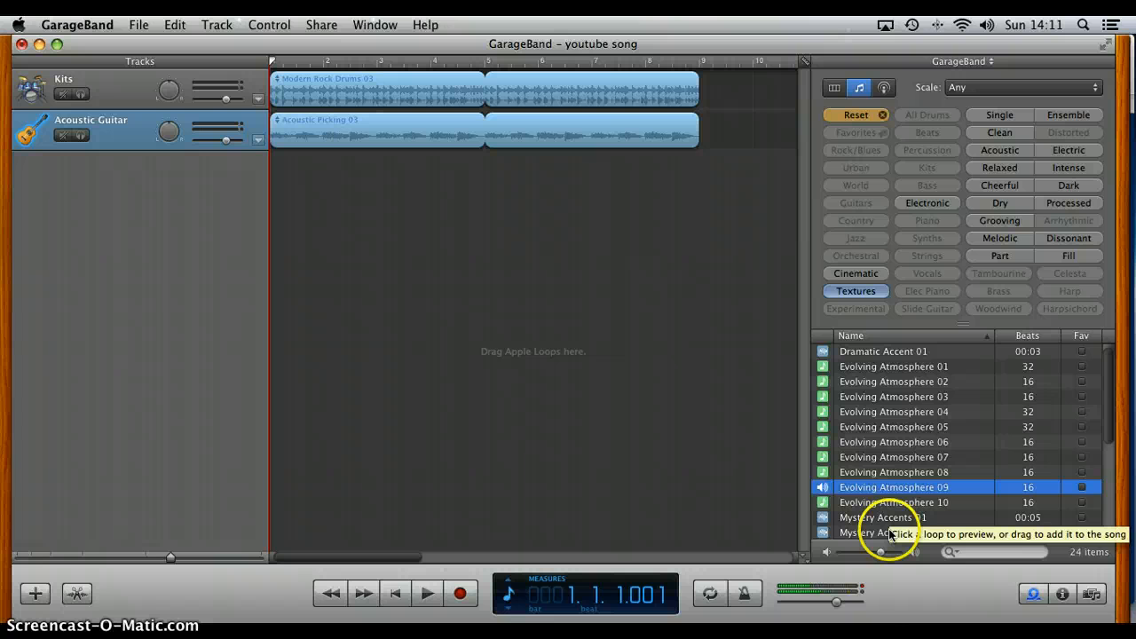
scroll(889, 527, down, 5)
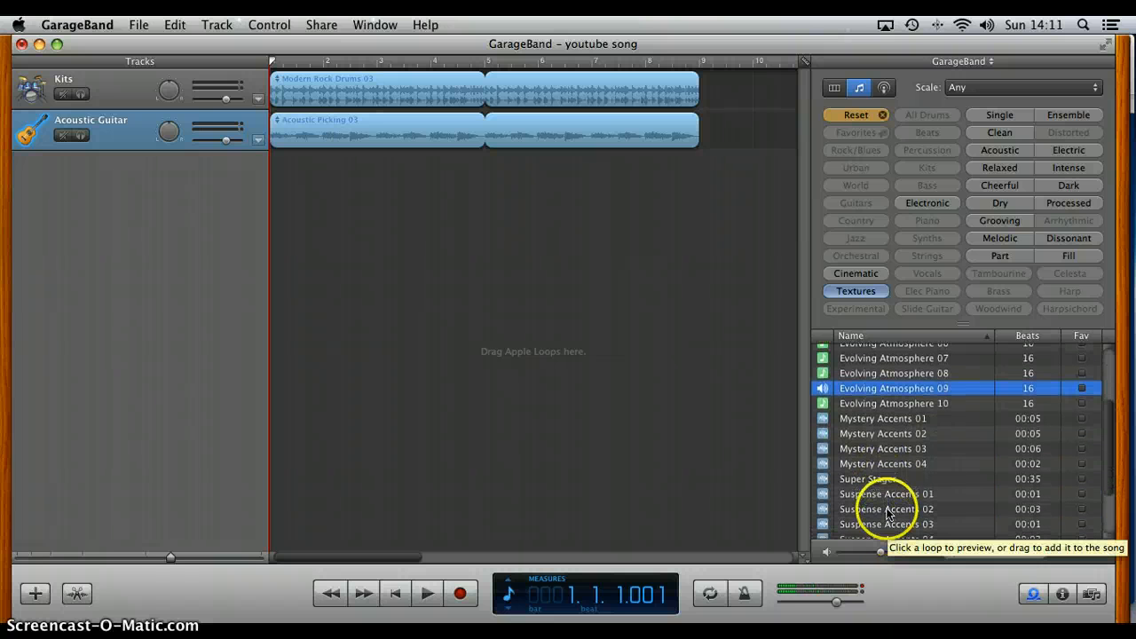
click(885, 480)
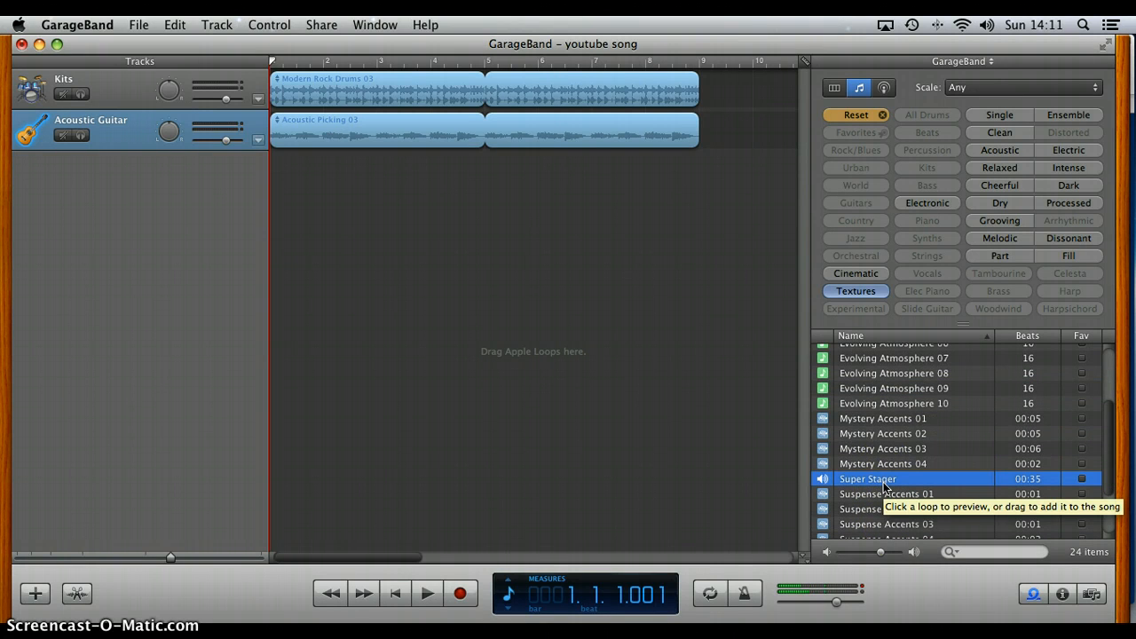
click(885, 494)
scroll(885, 497, down, 3)
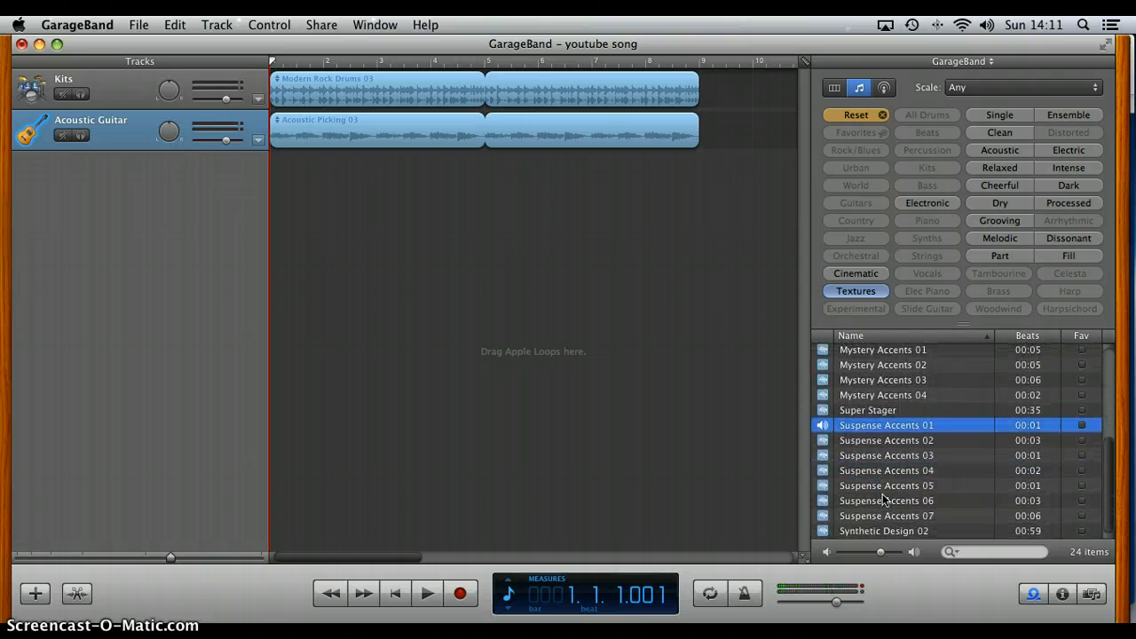
click(892, 441)
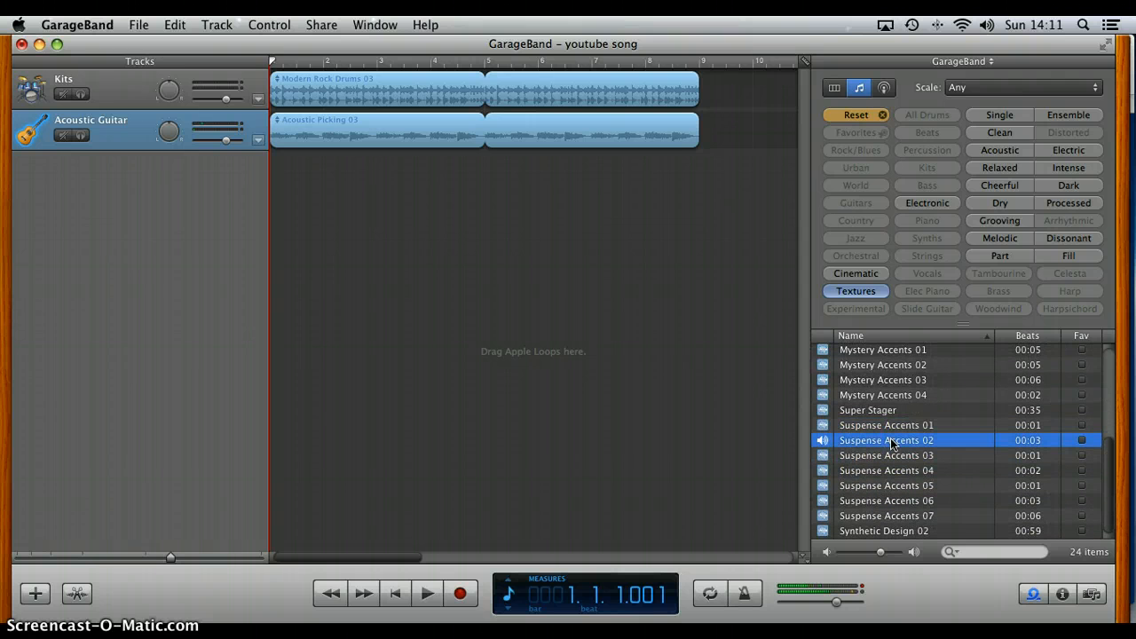
click(883, 428)
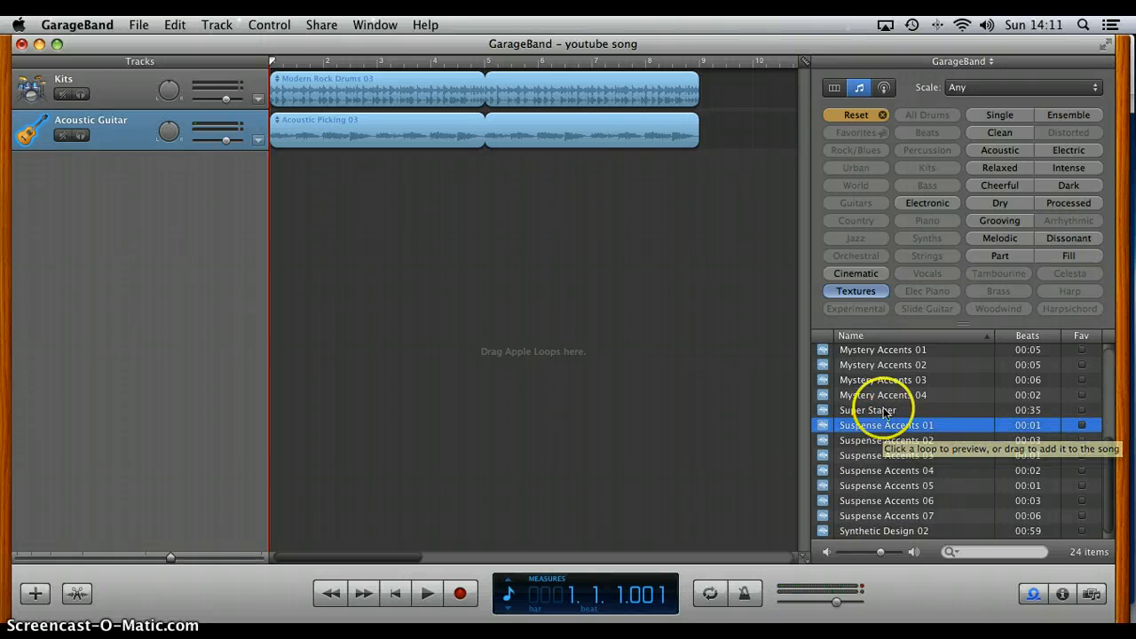
Step: Filter the loops to Cinematic and preview Beach Sound Effect 01, Celestial Body Long and Celestial Body Short at a lower system volume
click(862, 116)
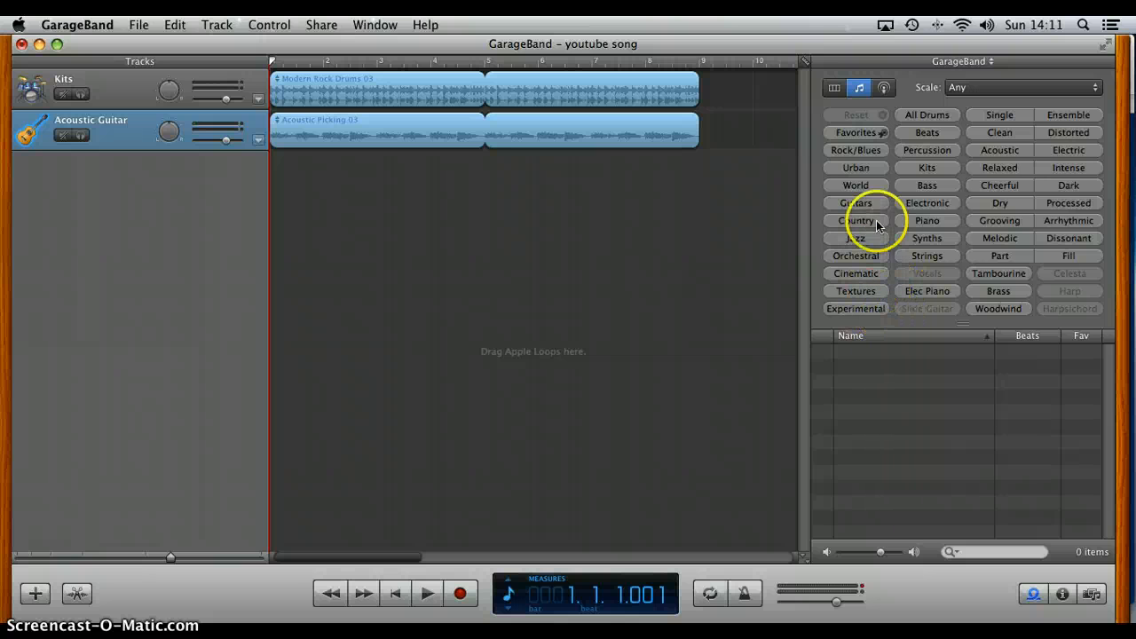
click(857, 273)
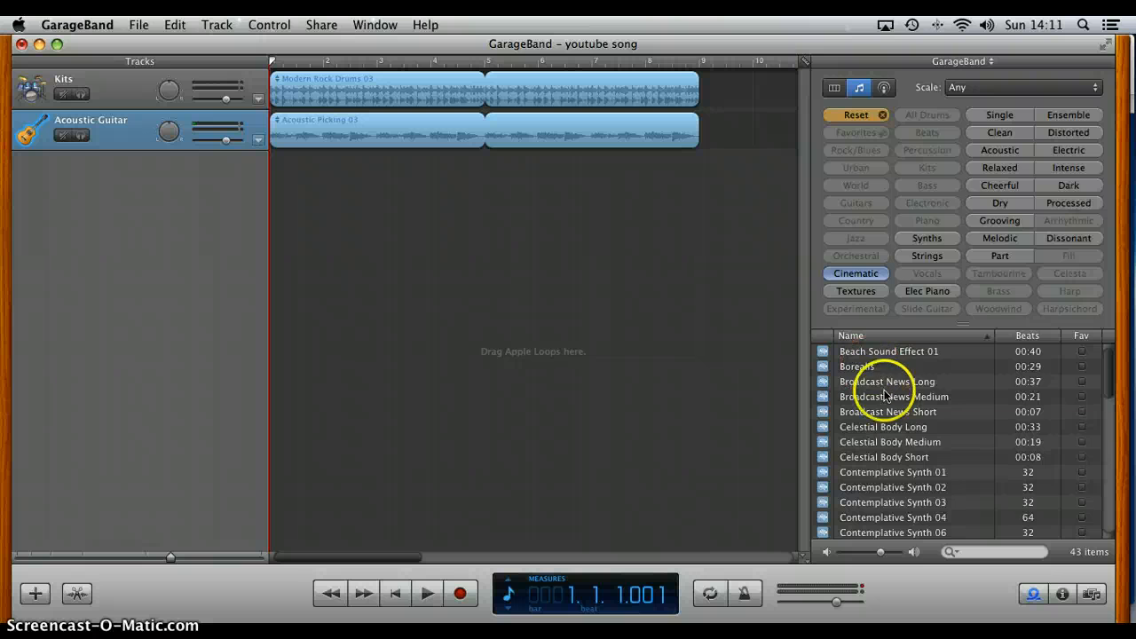
click(876, 355)
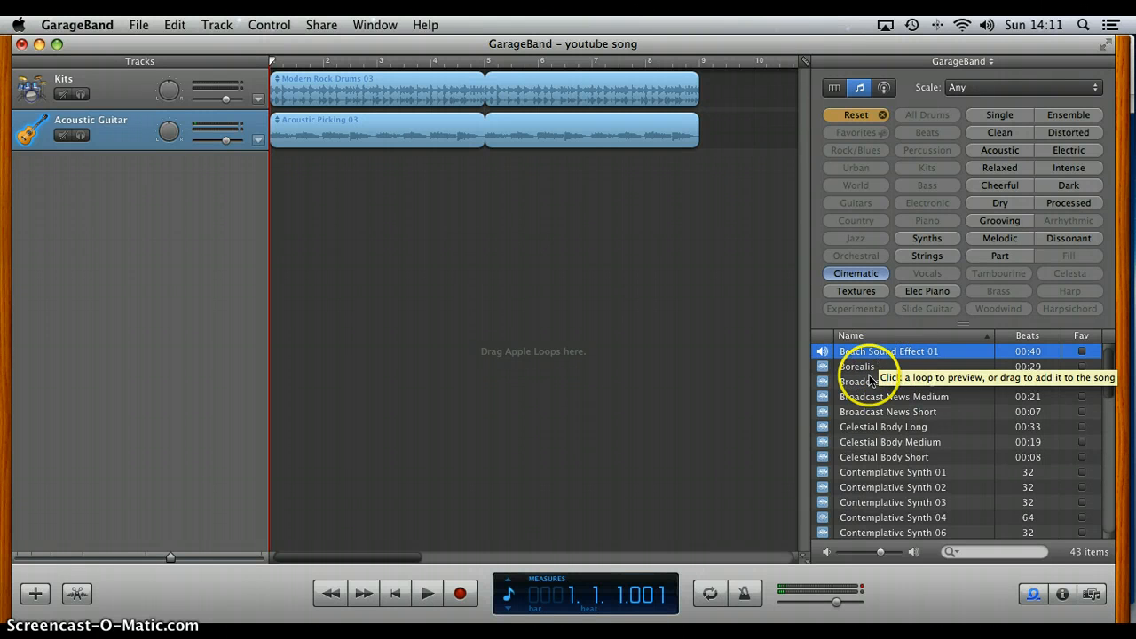
click(855, 432)
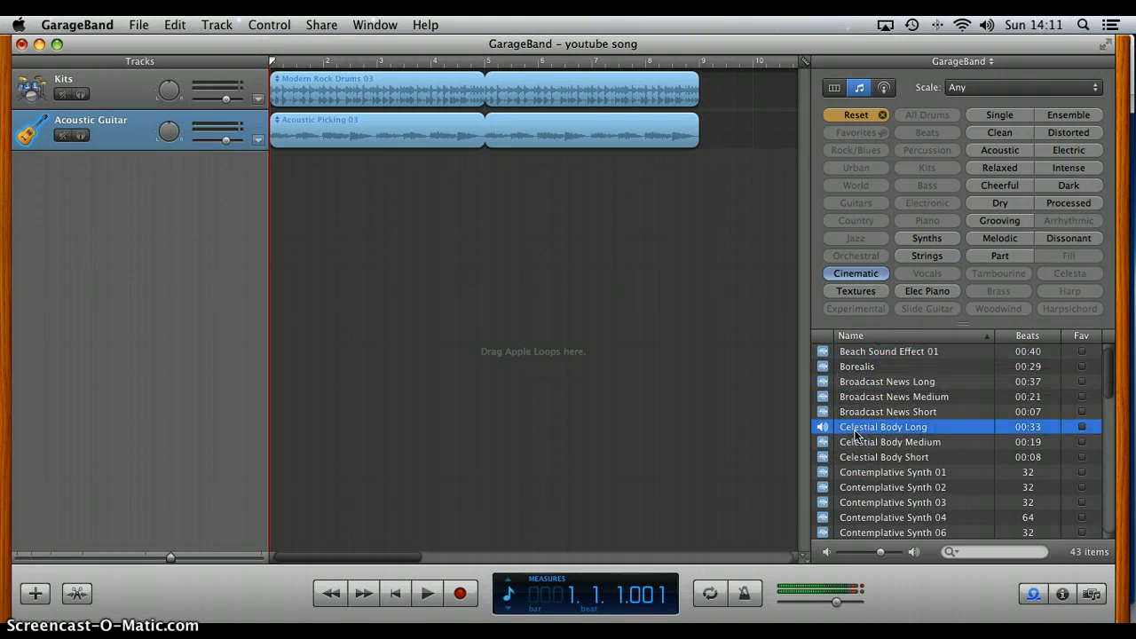
click(867, 451)
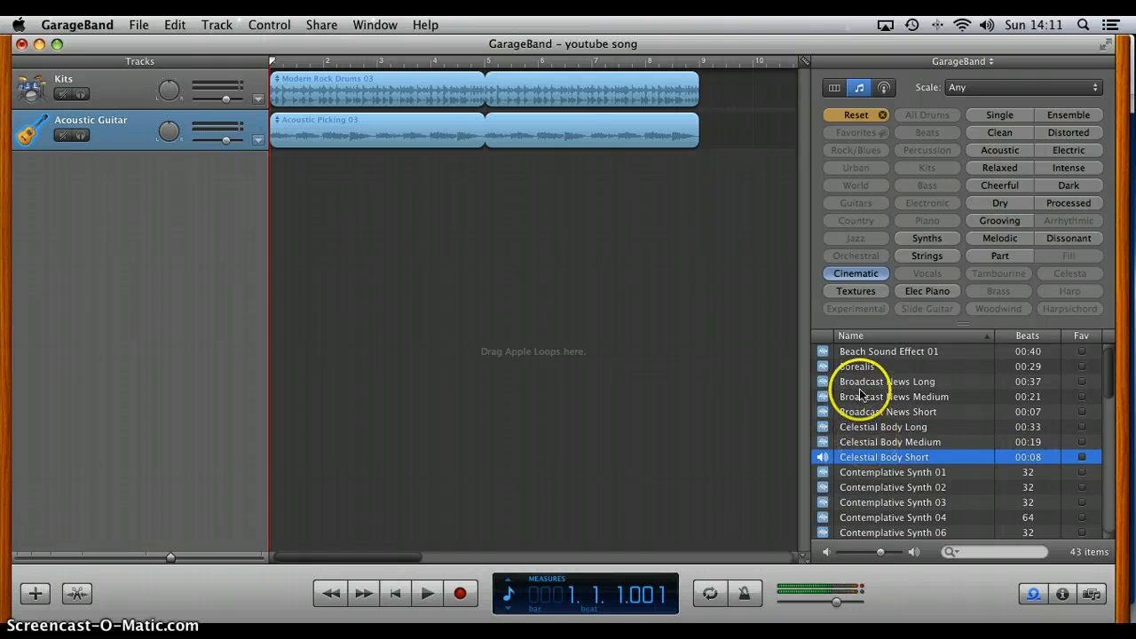
key(XF86AudioLowerVolume)
key(XF86AudioLowerVolume)
Step: Preview the Cinematic loops Crowd Applause 02, Dramatic Accent 01, Lounge Vibes 10, Investigation Medium and Elysium Short
scroll(877, 494, down, 5)
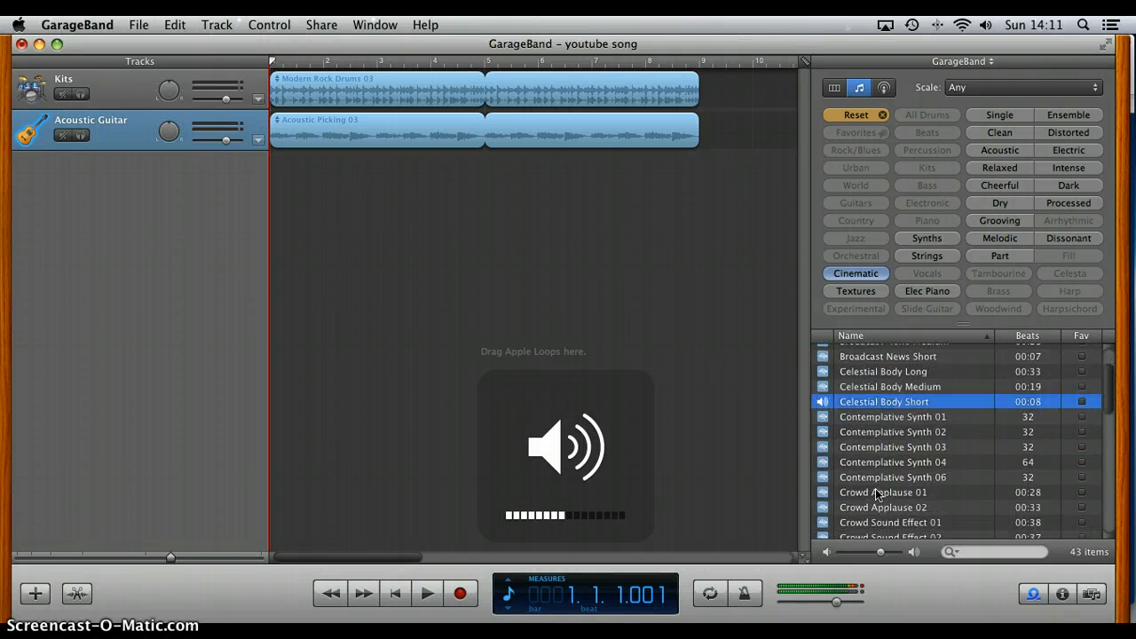
click(877, 488)
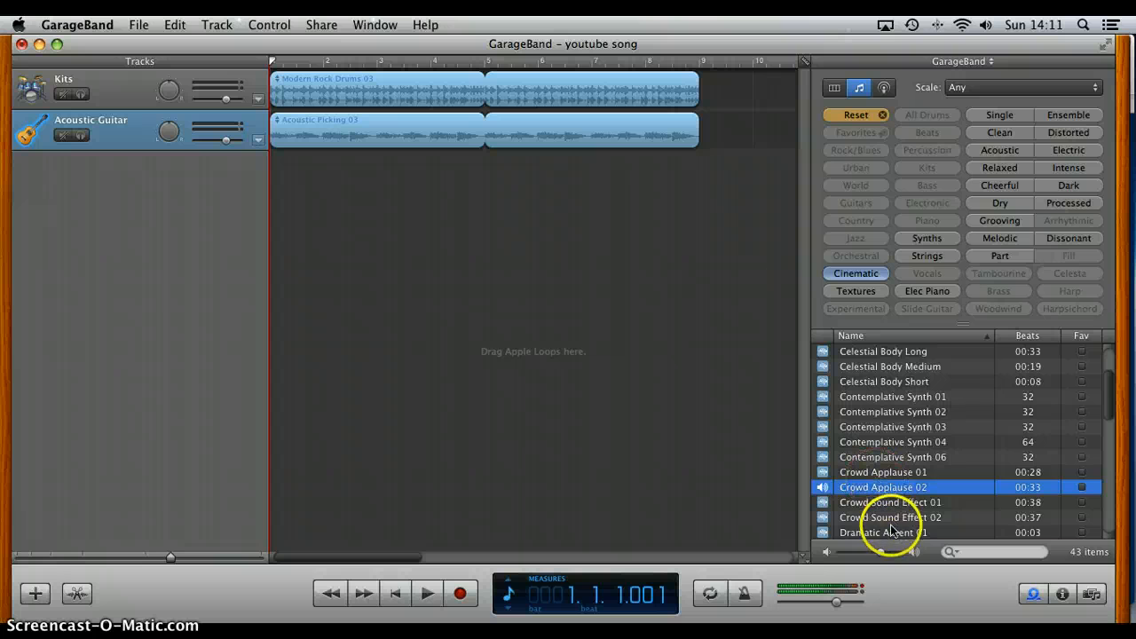
click(888, 531)
scroll(892, 524, down, 5)
scroll(892, 524, down, 5)
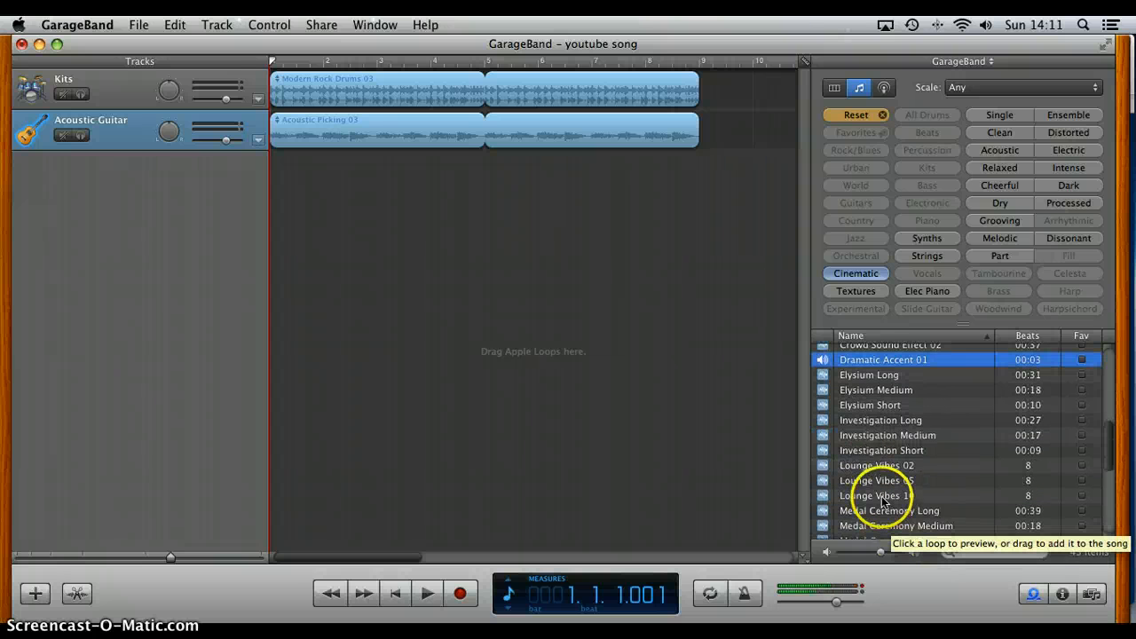
click(882, 497)
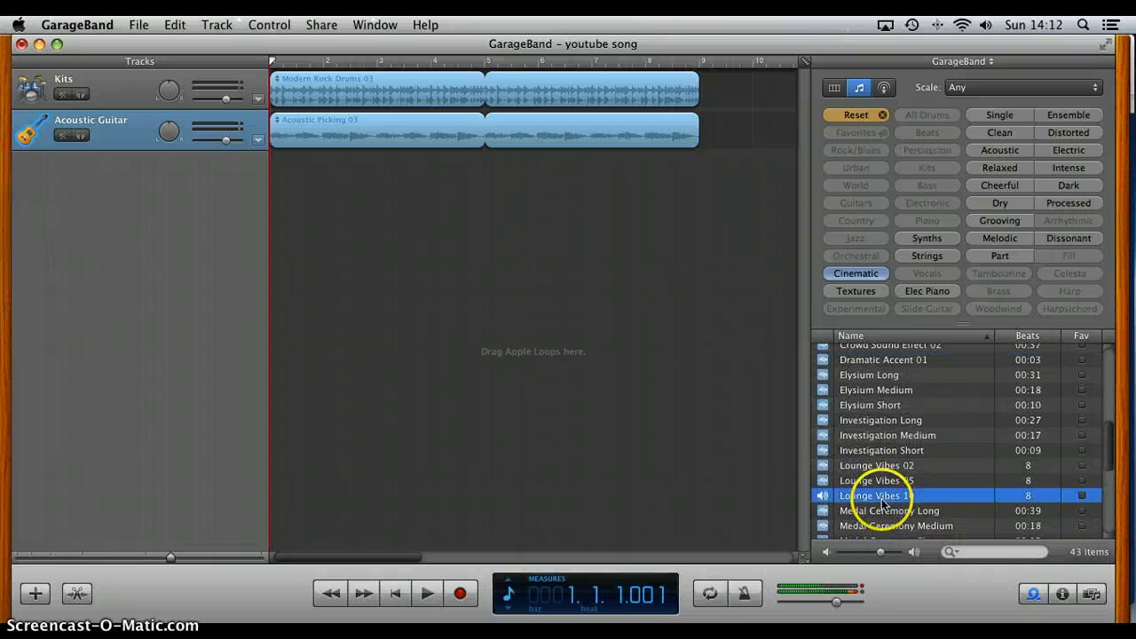
click(875, 435)
click(866, 407)
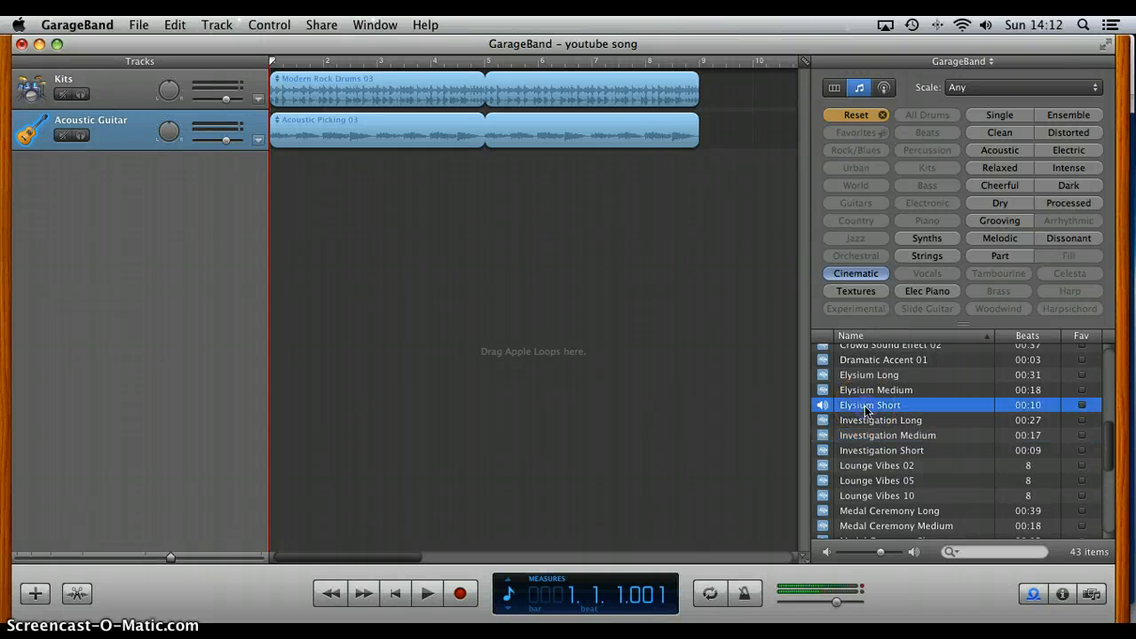
Step: Preview the Cinematic loops Phone Sound Effect 02, Siren Sound Effect 01 and Time Lapse
scroll(894, 473, down, 5)
click(894, 489)
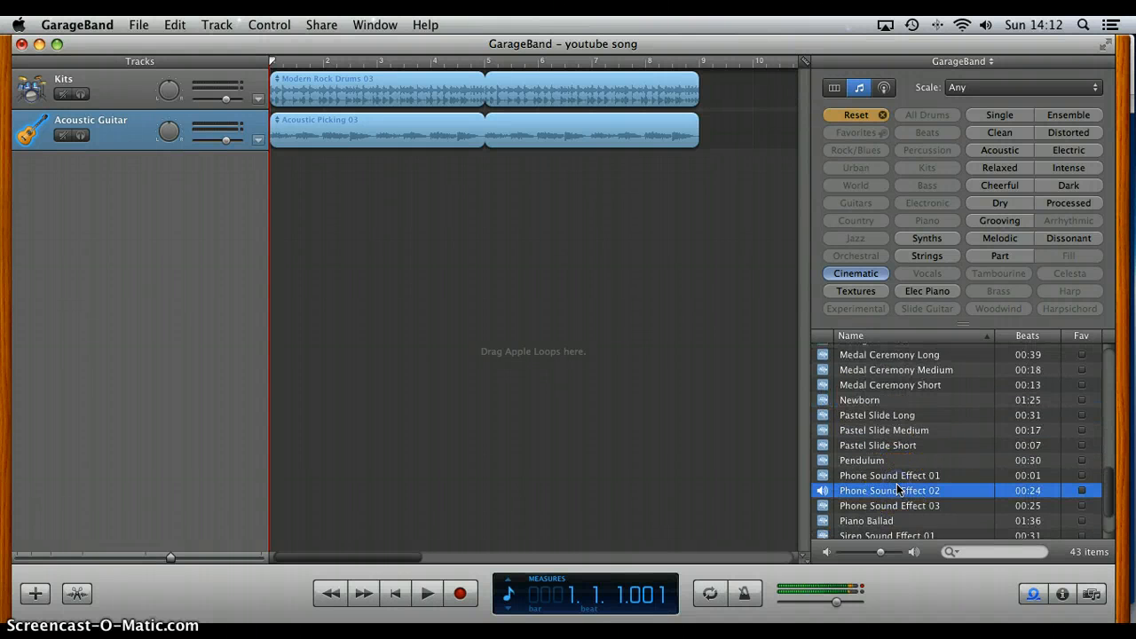
scroll(897, 484, down, 2)
click(895, 484)
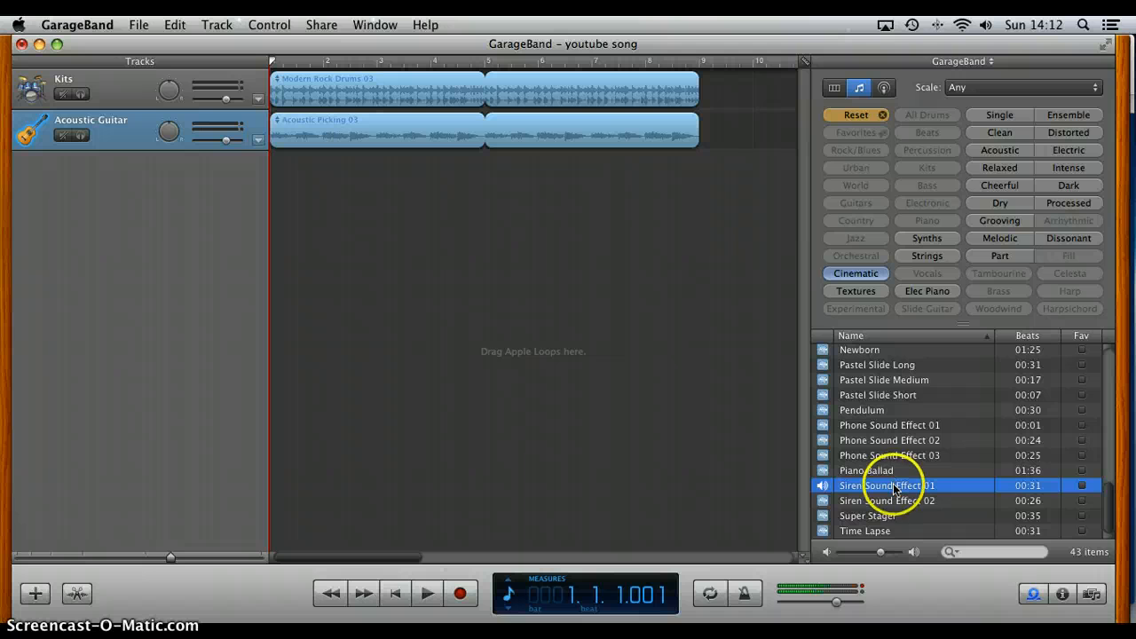
click(890, 533)
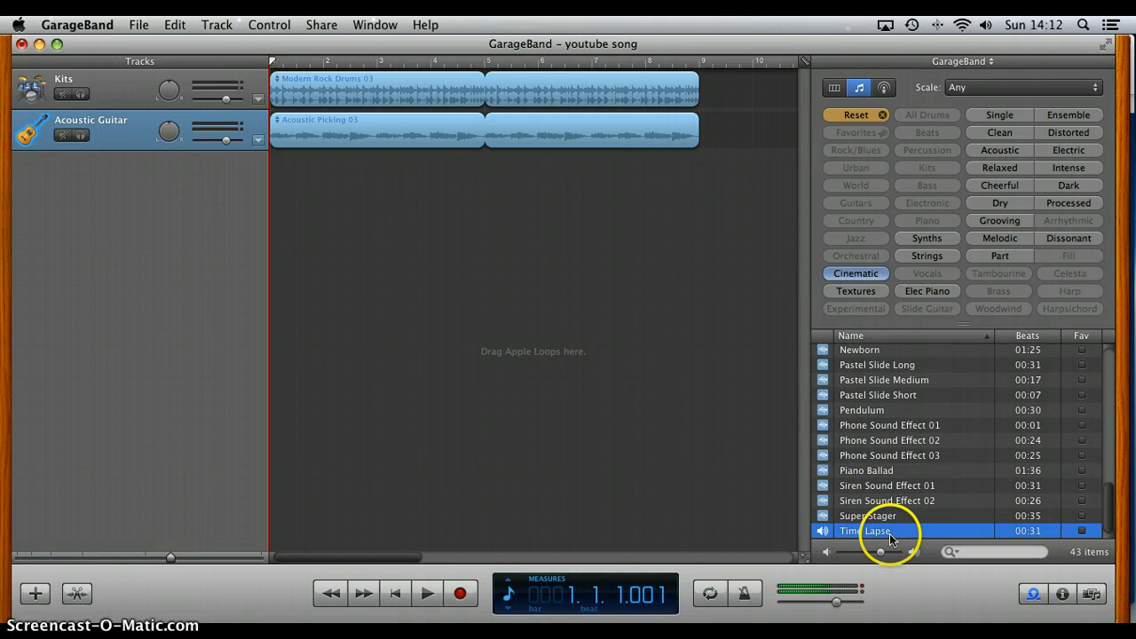
Step: Stop the Time Lapse preview, clear the loop filter, and shift the drum and guitar regions to start at measure 2
click(825, 531)
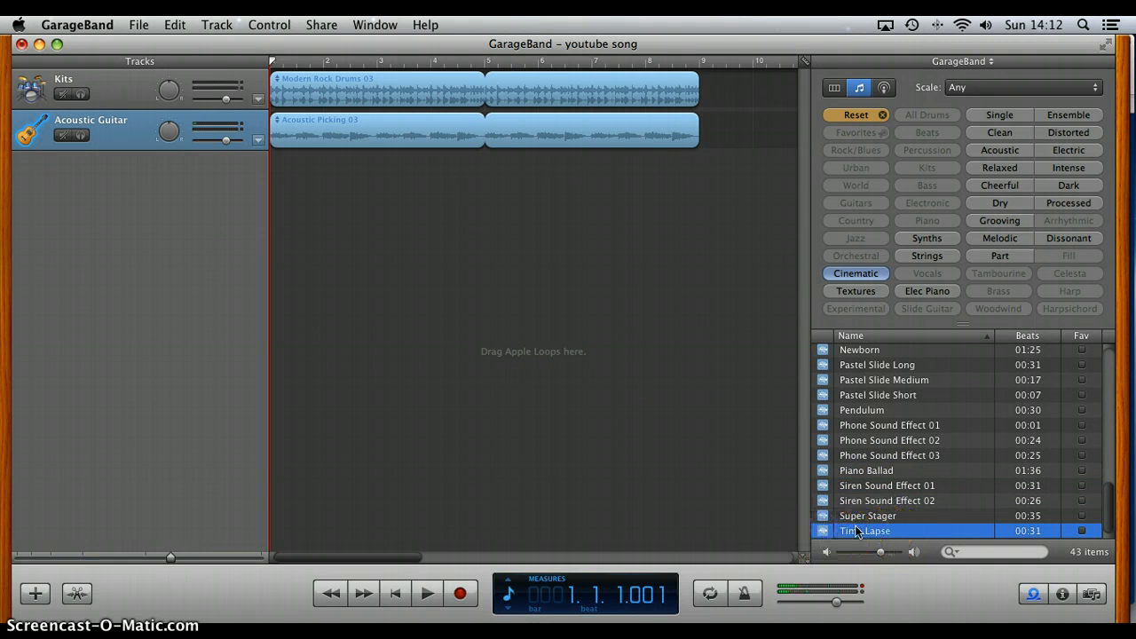
click(859, 116)
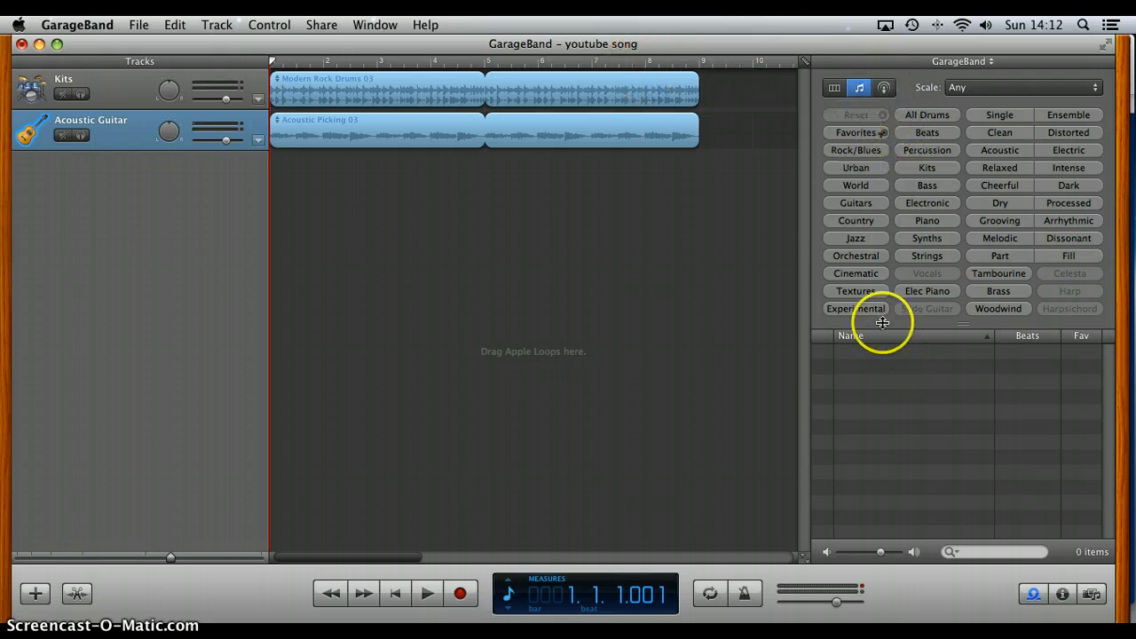
drag(384, 88, 433, 77)
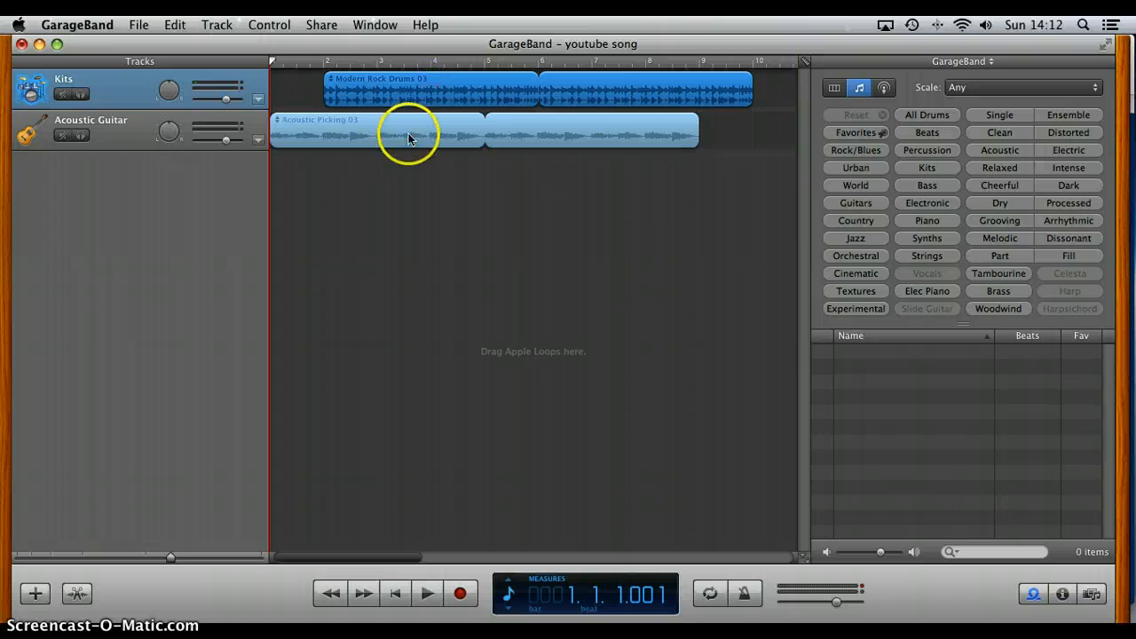
drag(408, 133, 463, 142)
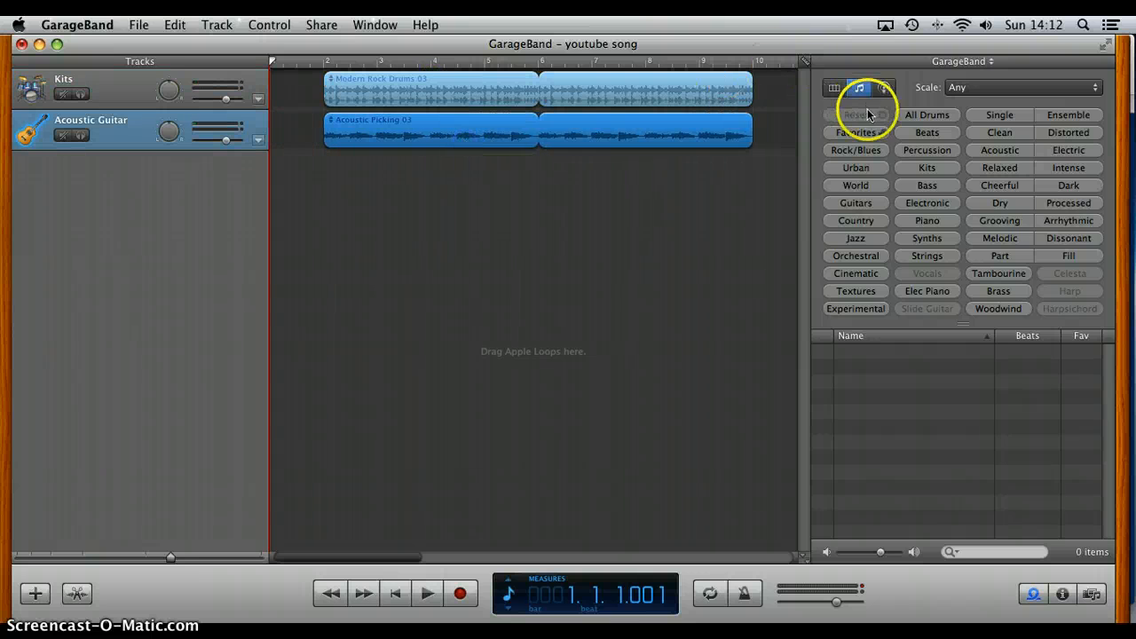
Step: Filter the loops to Cinematic and add Crowd Applause 01 on a new track starting at measure 1
click(856, 274)
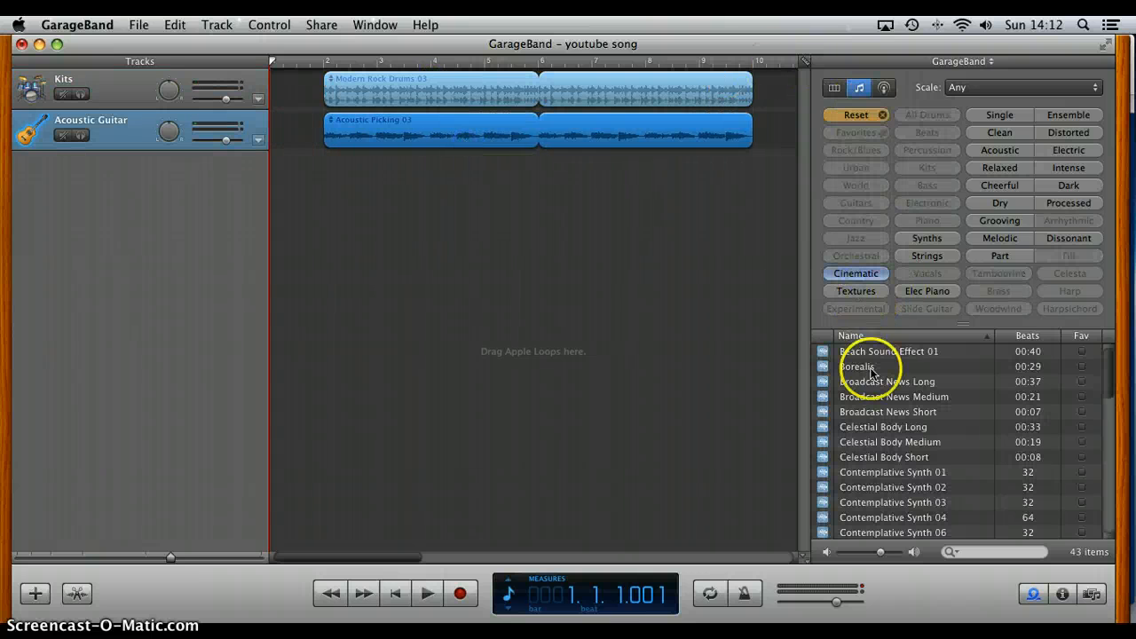
scroll(875, 484, down, 5)
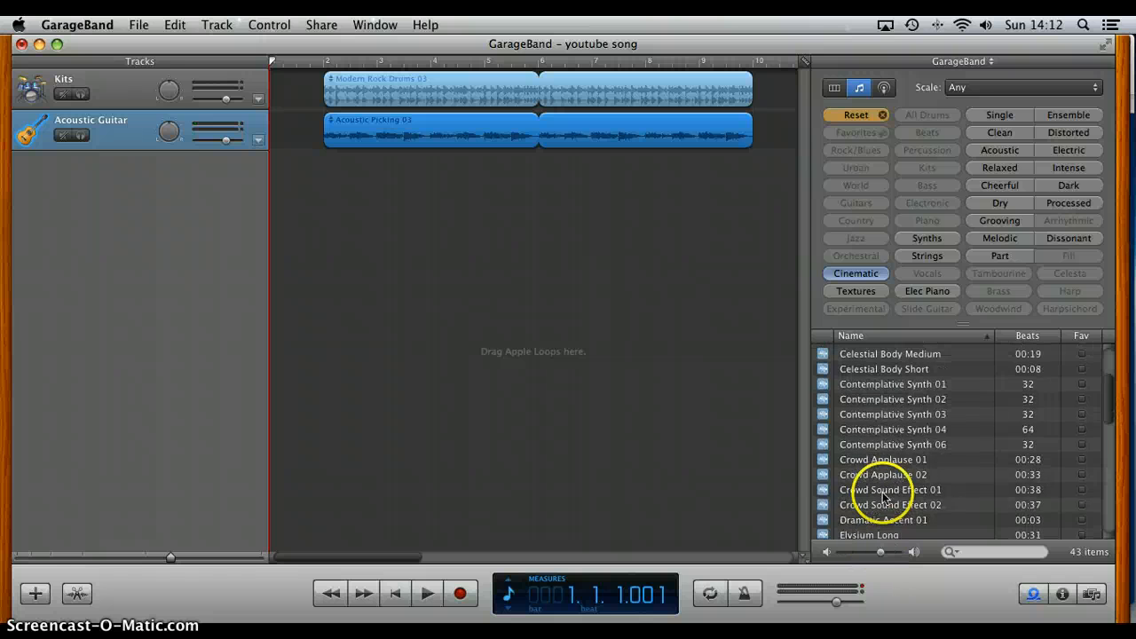
click(882, 427)
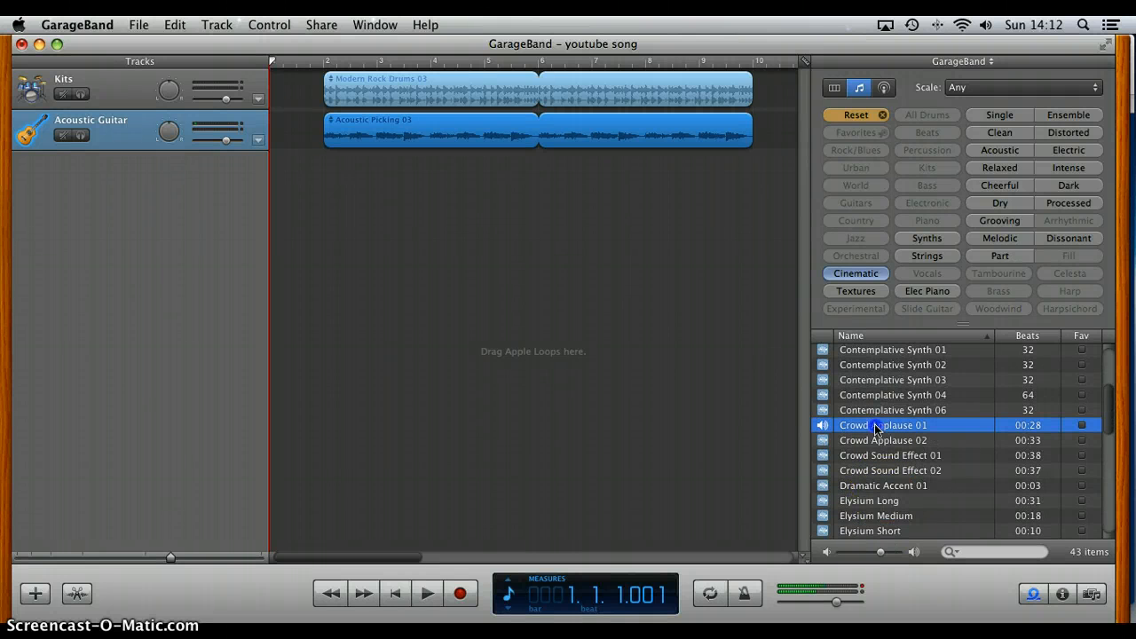
drag(875, 427, 282, 188)
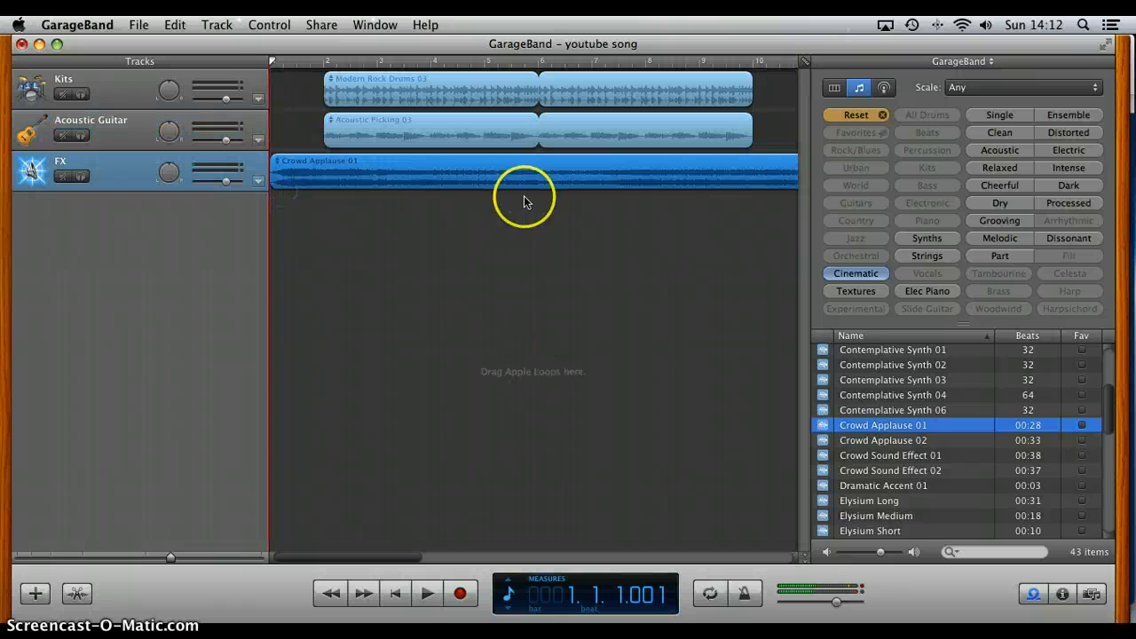
scroll(598, 239, right, 5)
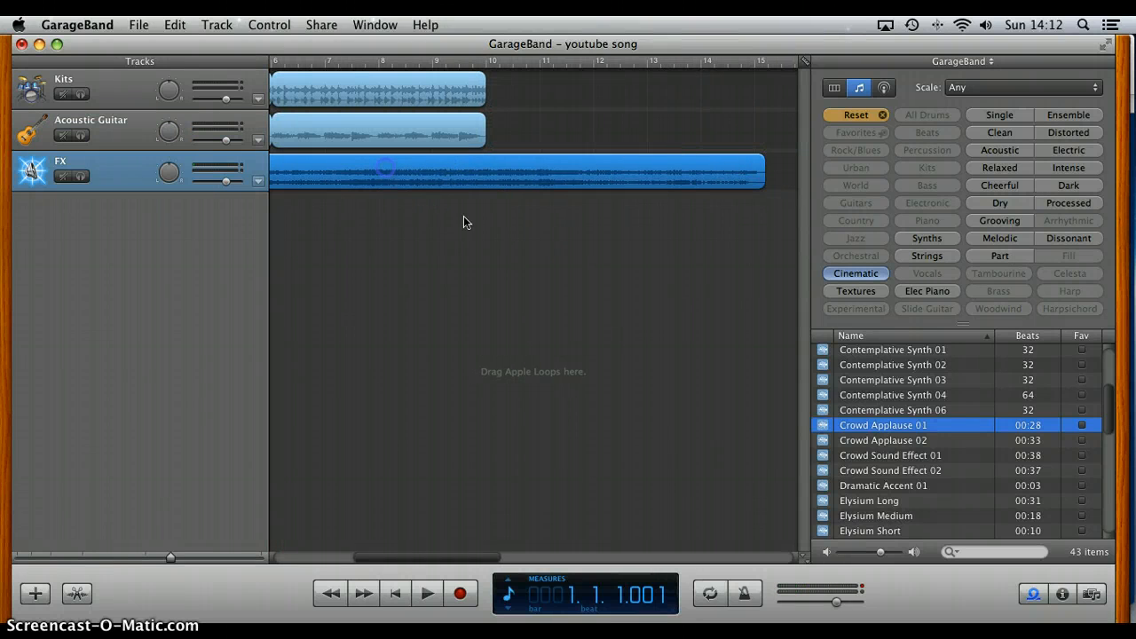
scroll(464, 222, left, 5)
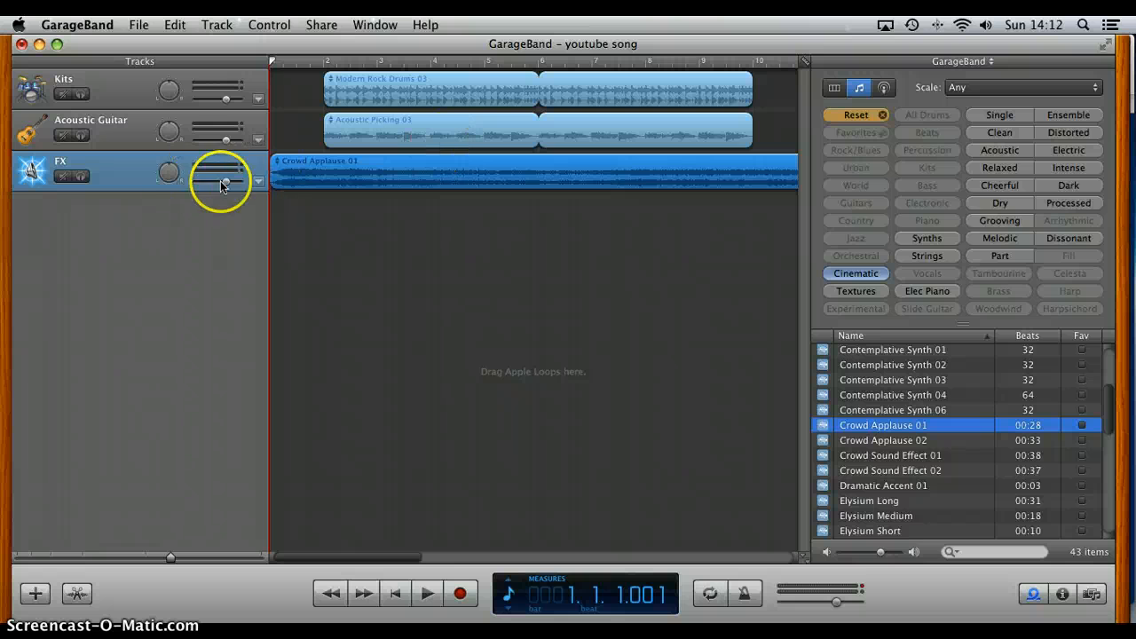
Step: Play the song while raising the FX track's volume close to maximum, and return the playhead to the start
click(427, 593)
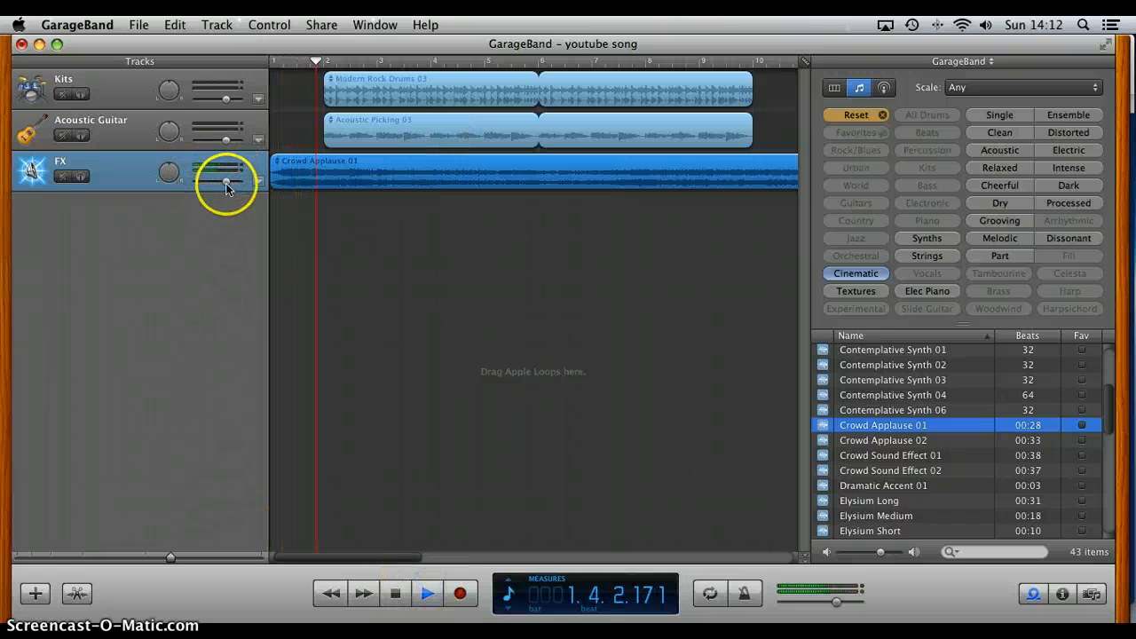
mouse_move(225, 181)
mouse_down()
mouse_move(164, 181)
mouse_move(241, 184)
mouse_up()
click(288, 61)
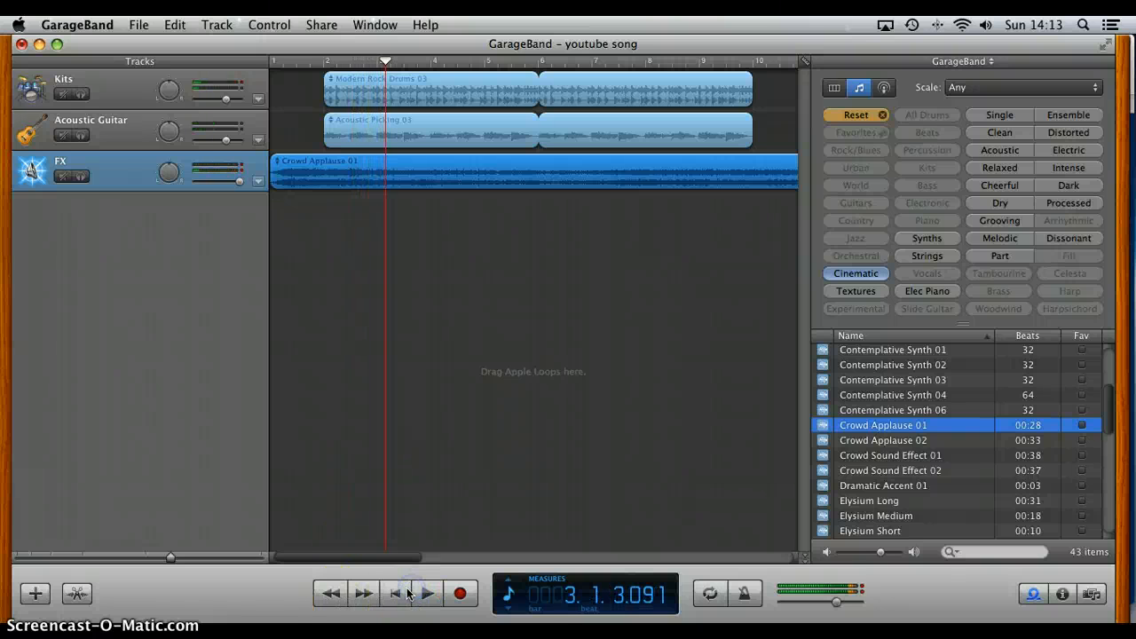
click(397, 593)
click(401, 593)
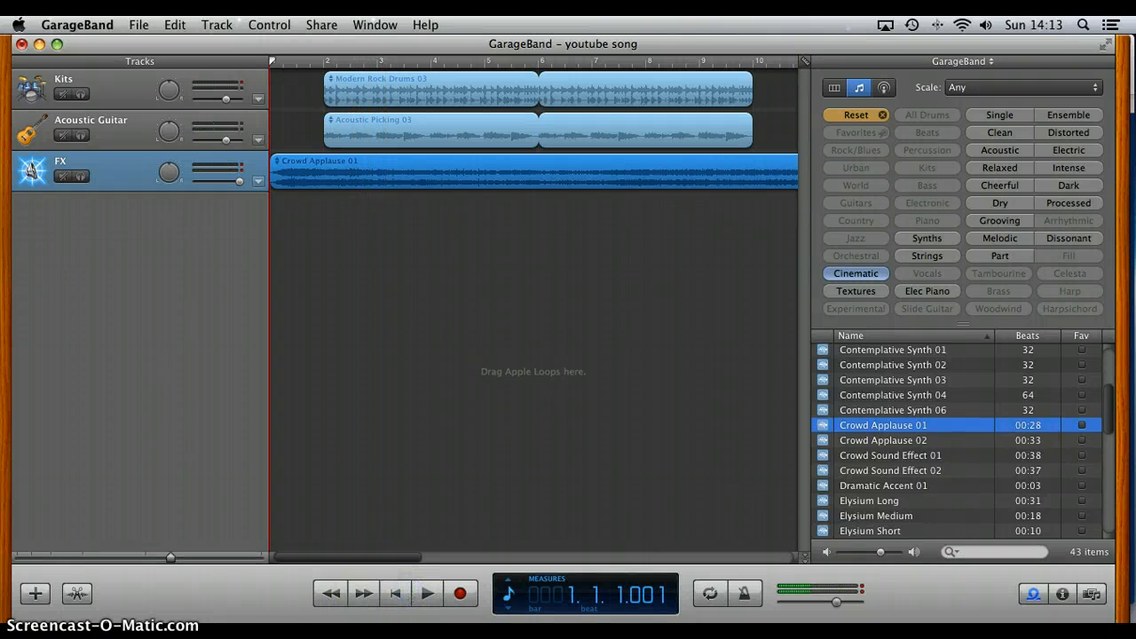
Step: Play the song from the start while lowering the FX track's volume below its midpoint, and stop playback
click(426, 593)
drag(239, 181, 195, 182)
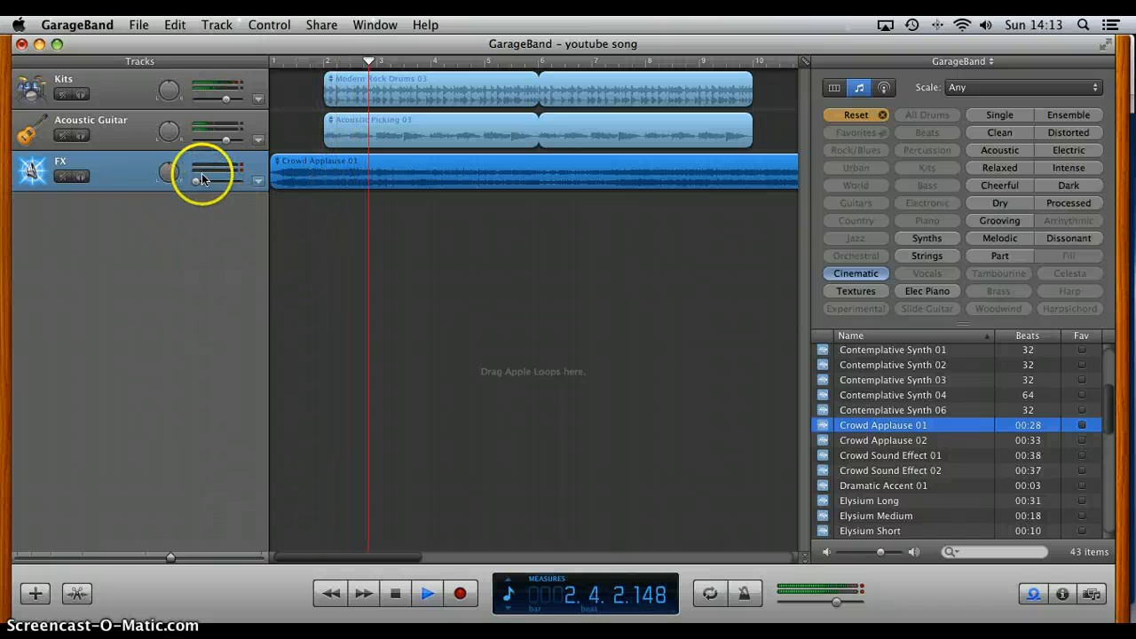
mouse_move(198, 181)
mouse_down()
mouse_move(233, 182)
mouse_move(208, 182)
mouse_up()
click(317, 228)
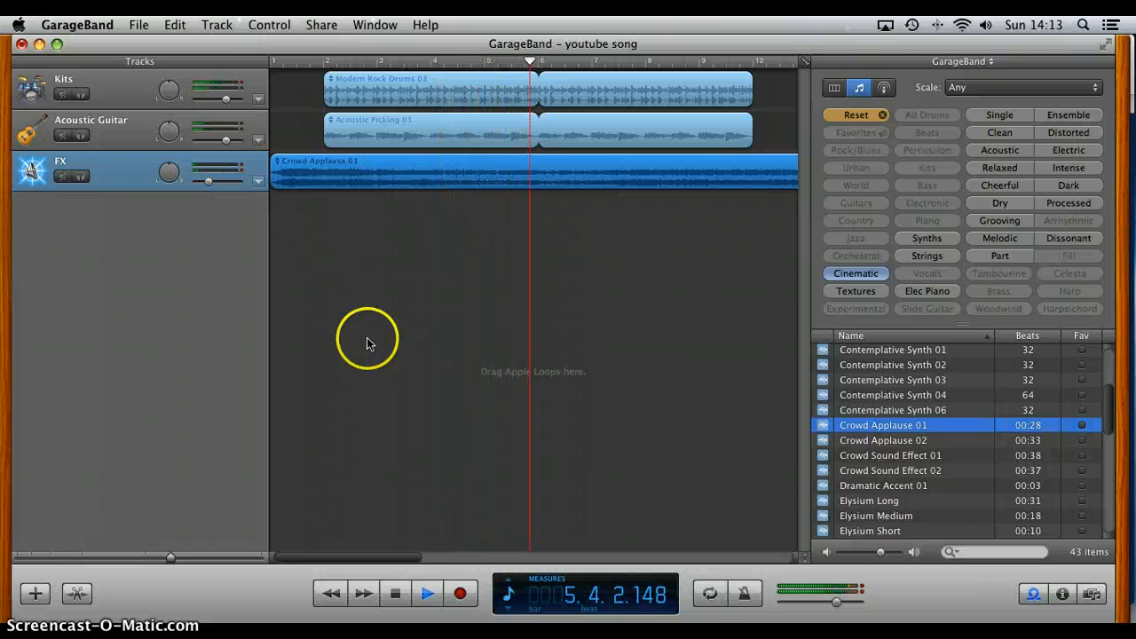
click(396, 594)
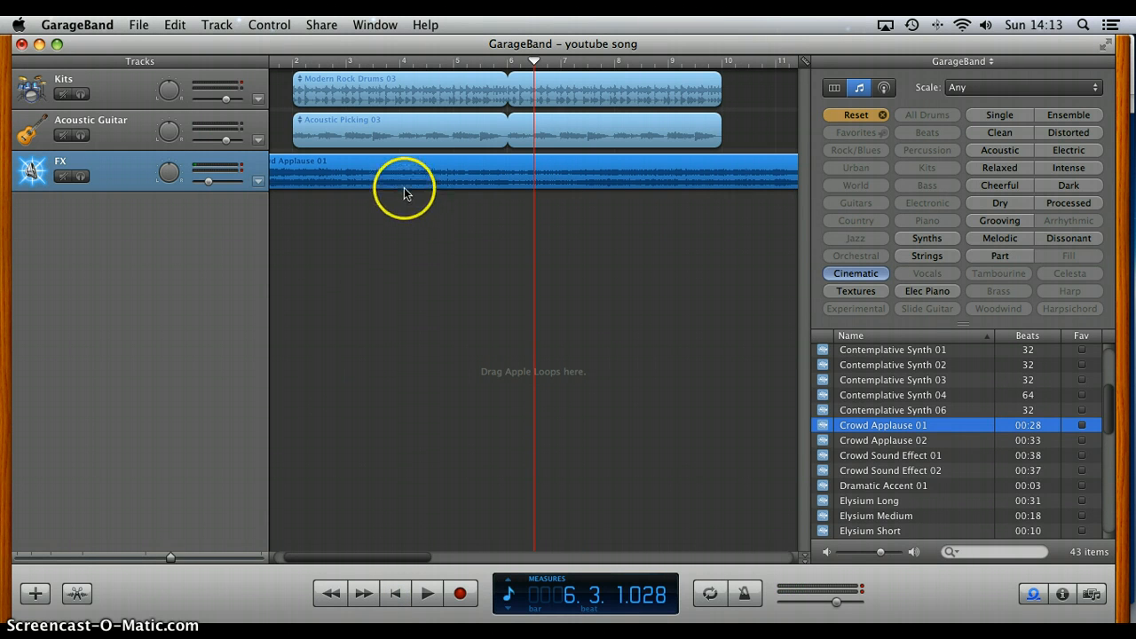
Step: Delete the Crowd Applause 01 region from the FX track and clear the Cinematic loop filter
key(Delete)
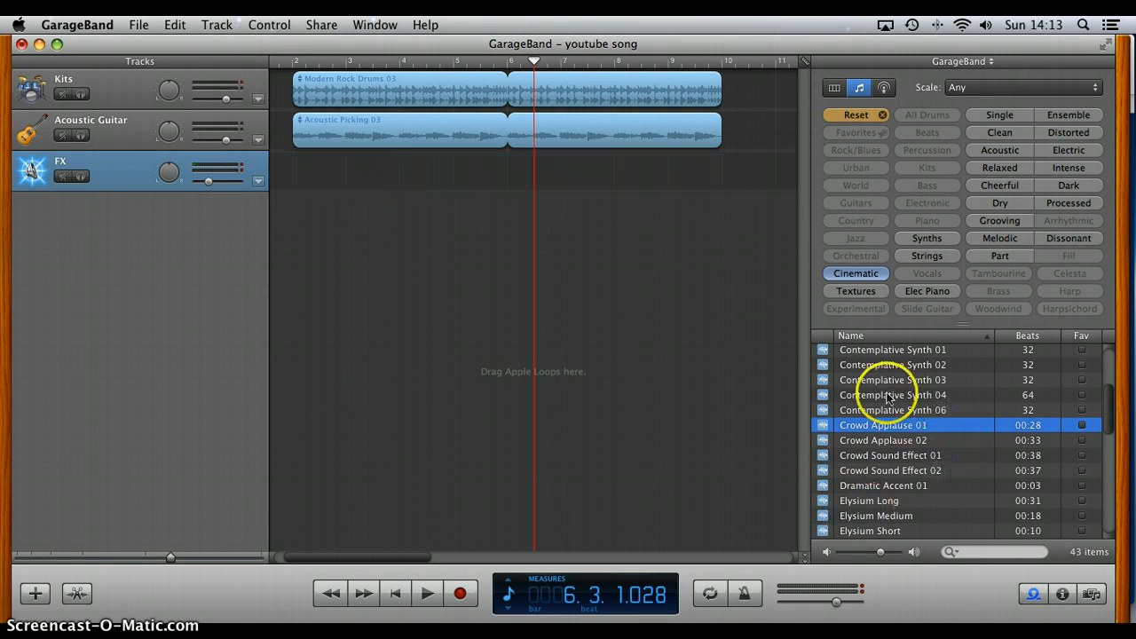
scroll(888, 396, down, 4)
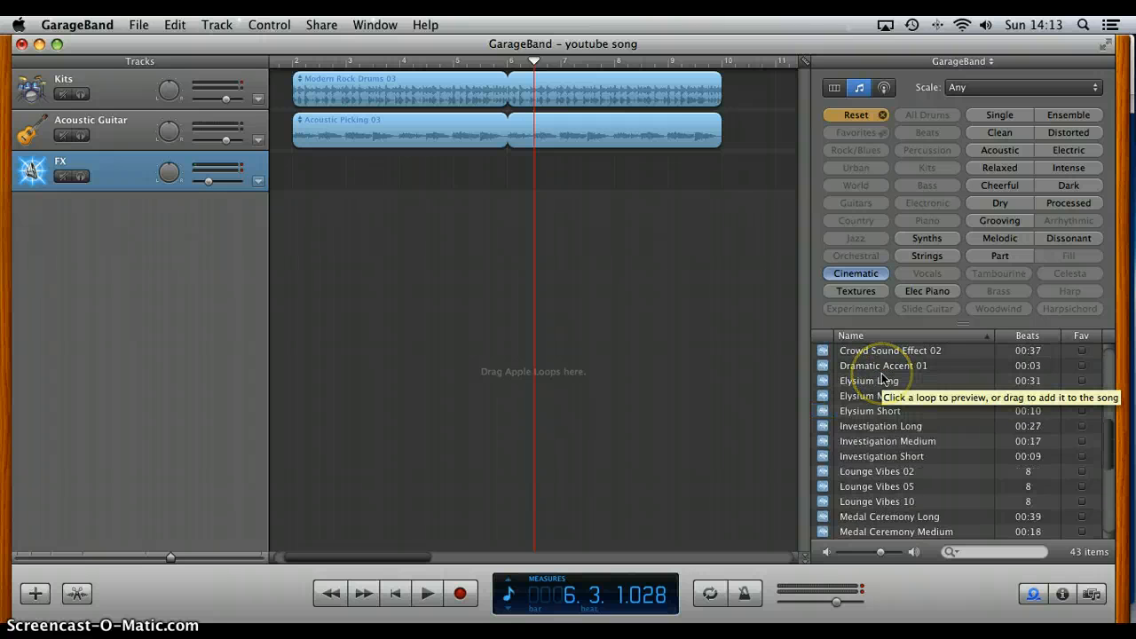
click(855, 117)
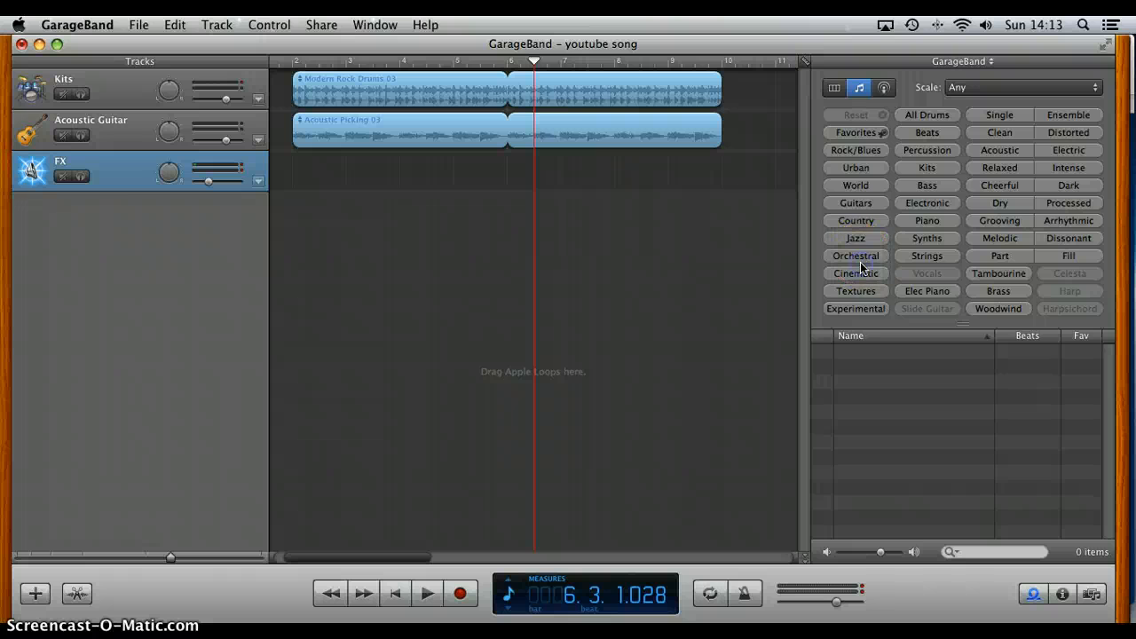
Step: Preview the Orchestral loops Oath and Officer, look through the Jazz category, and clear the loop filter
click(860, 260)
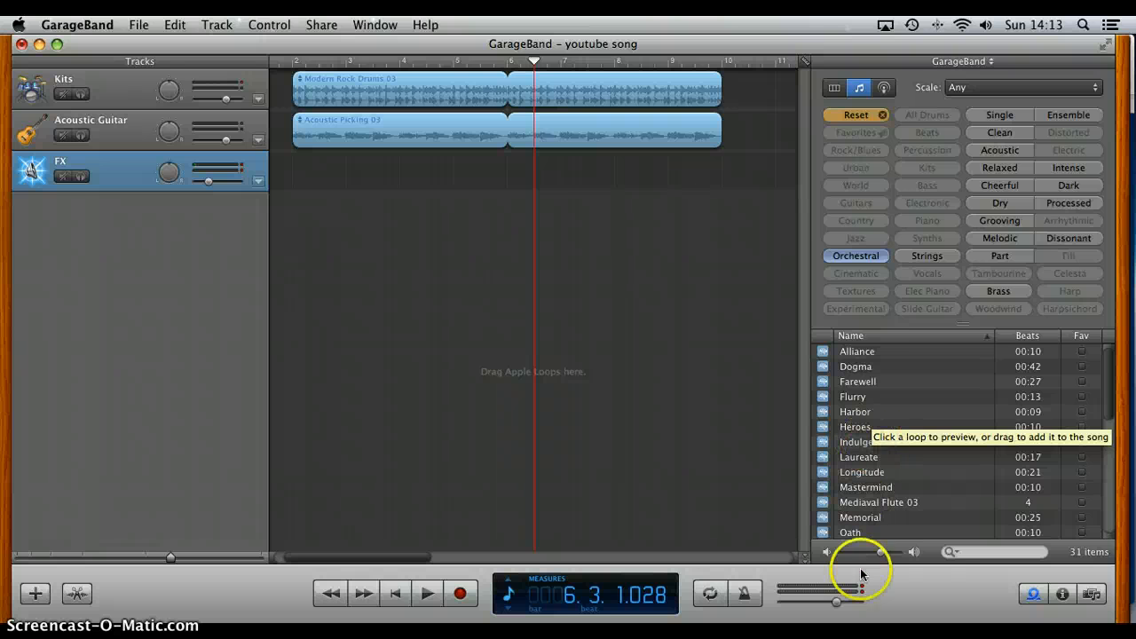
click(858, 534)
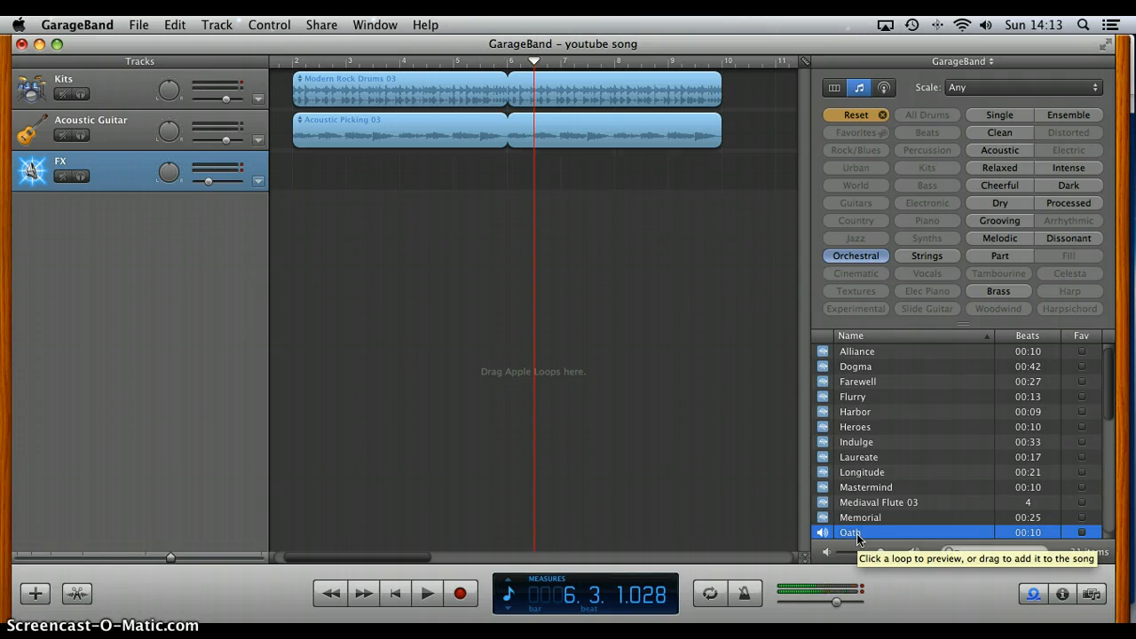
scroll(901, 461, down, 3)
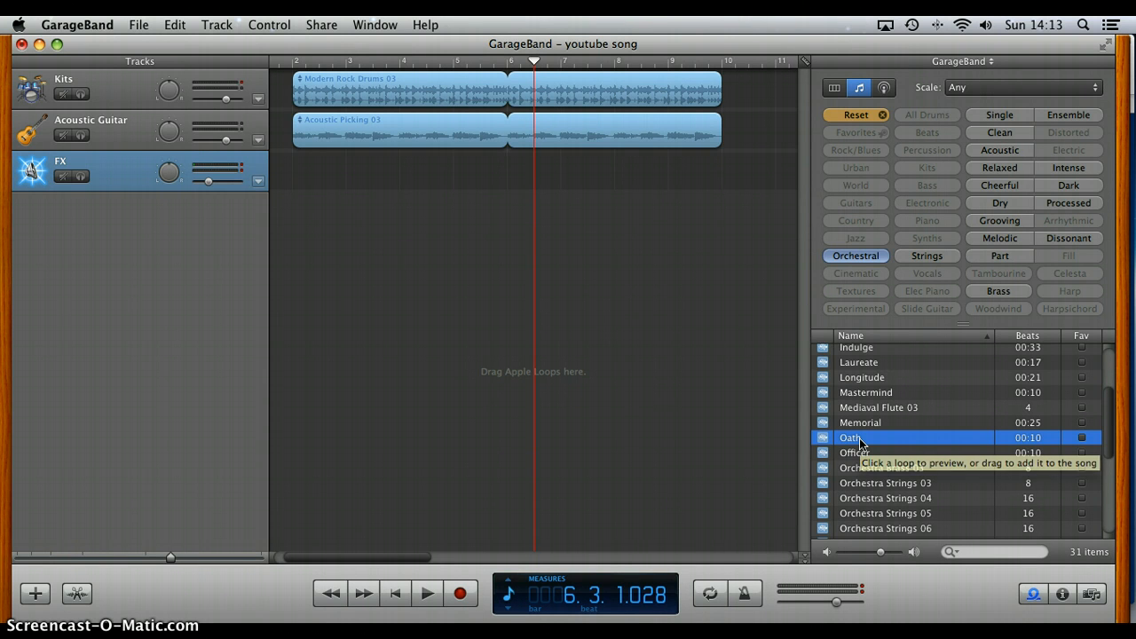
click(861, 453)
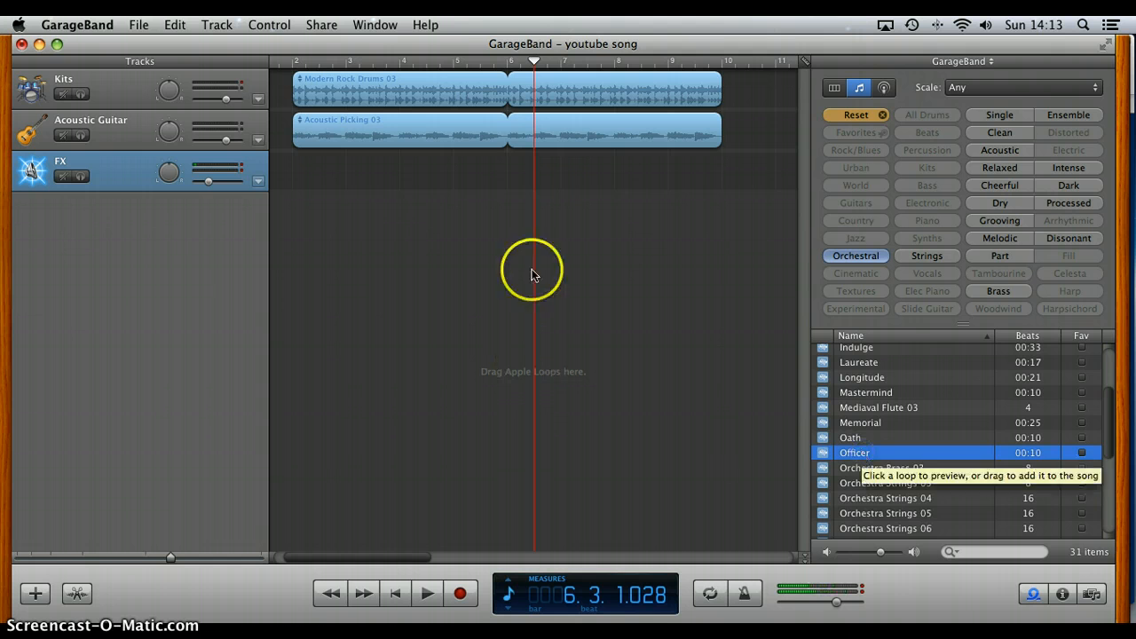
click(852, 115)
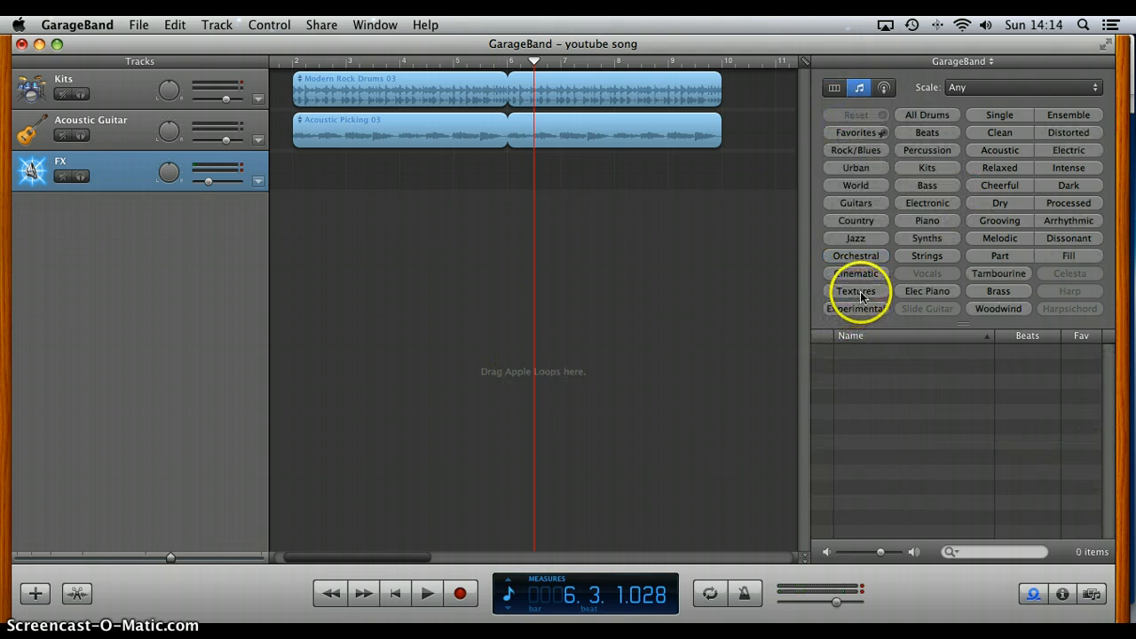
click(856, 239)
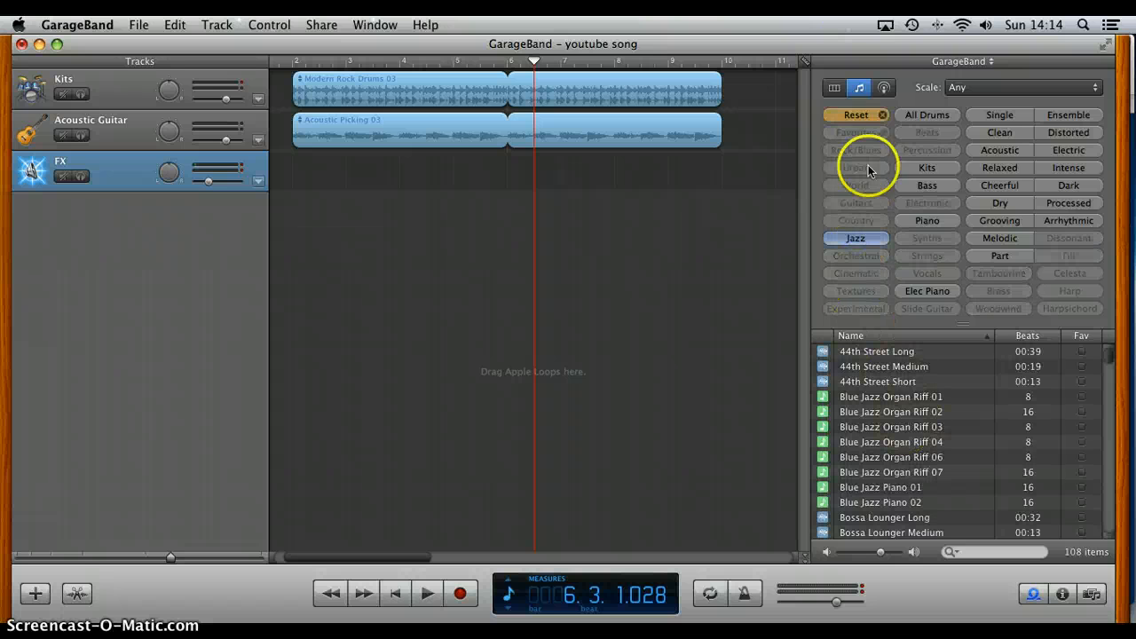
click(857, 112)
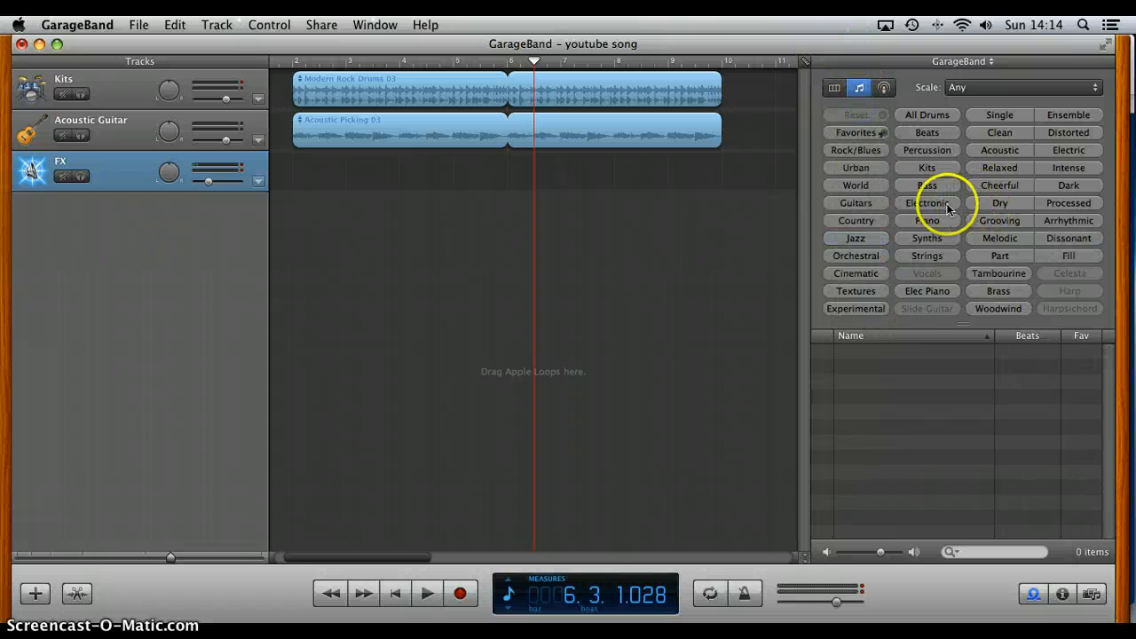
Step: Move the drum and guitar regions back to start at measure 1
scroll(377, 158, left, 2)
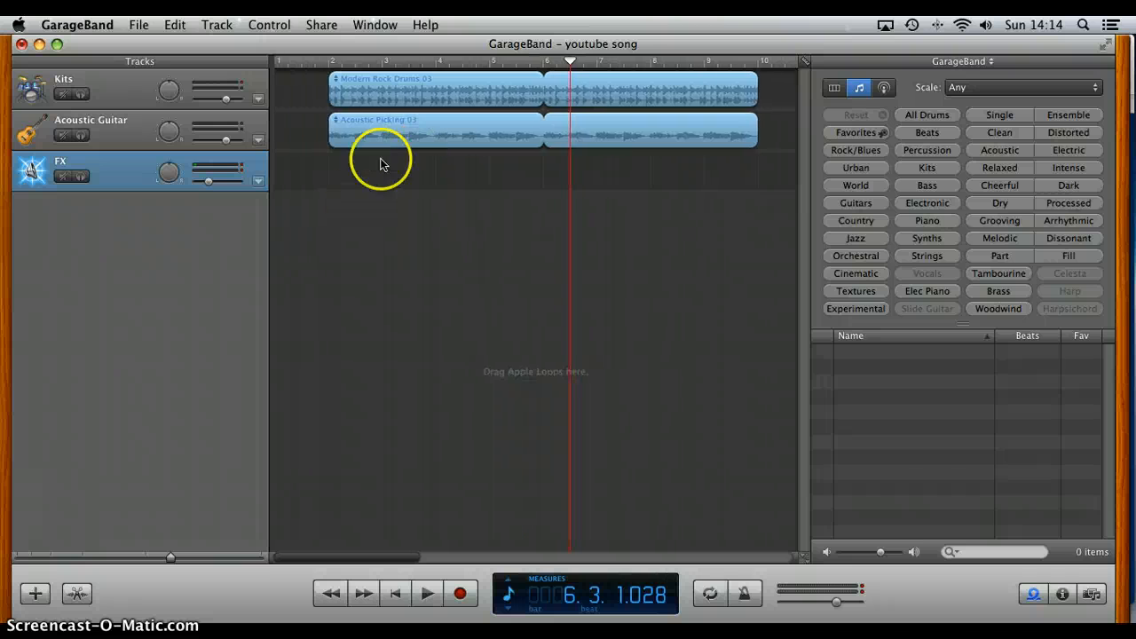
drag(381, 83, 302, 124)
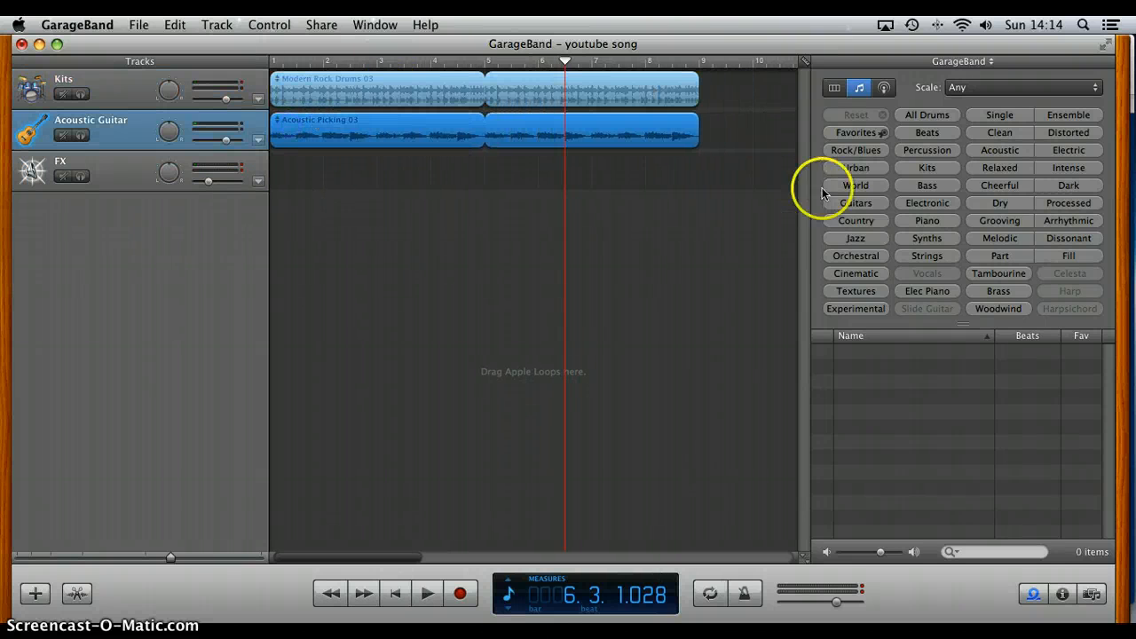
Step: Filter the loops to Bass and return the playhead to the start of the song
click(948, 185)
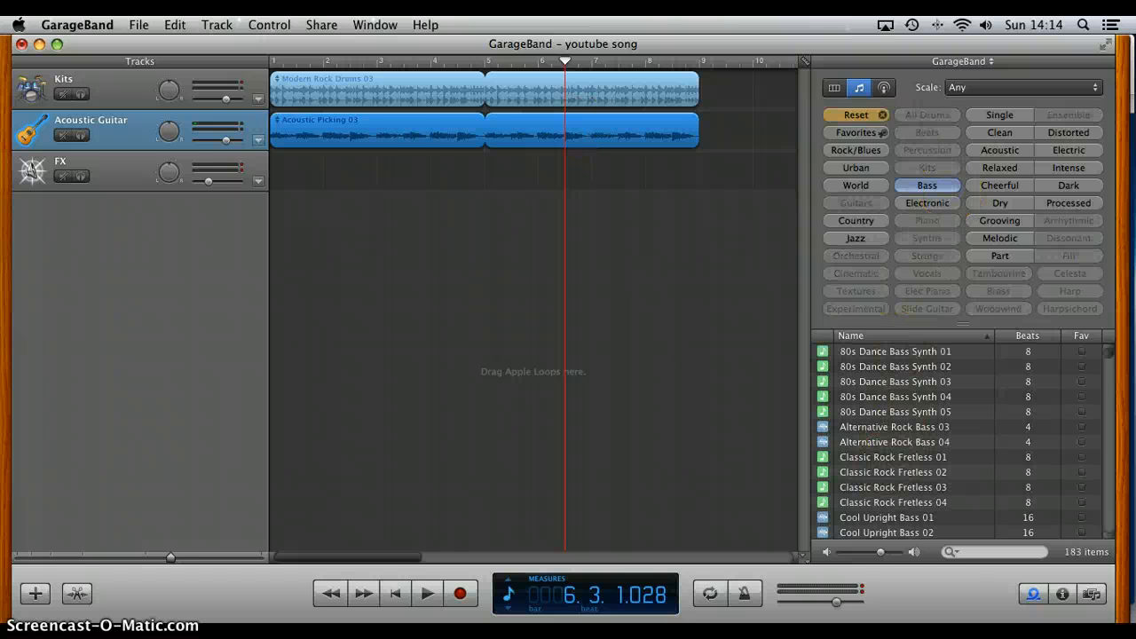
click(392, 596)
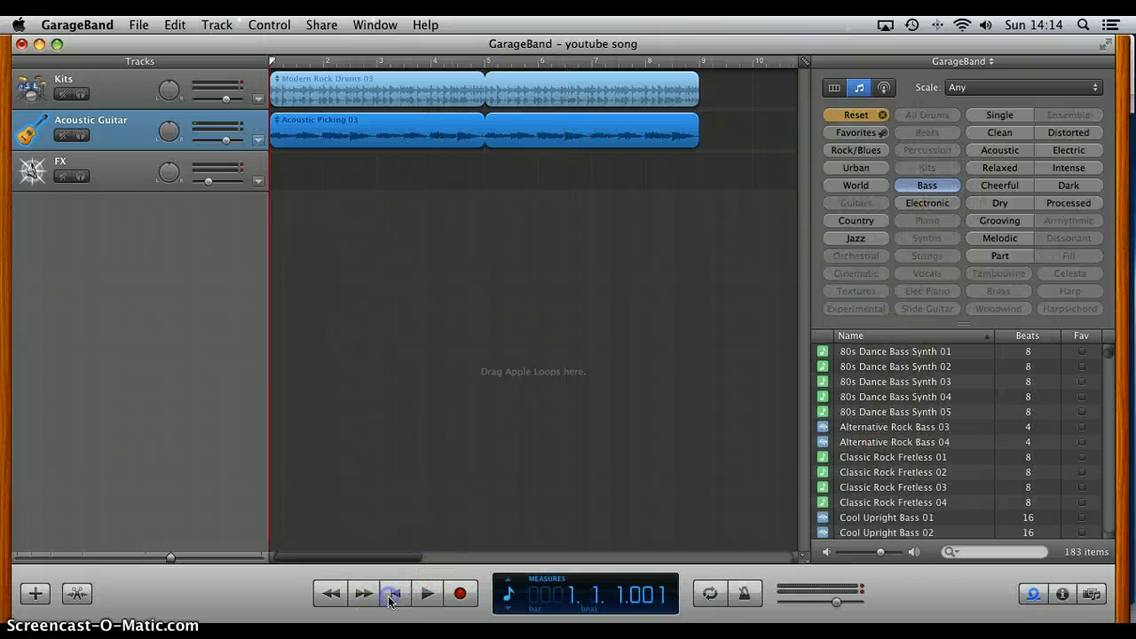
click(427, 595)
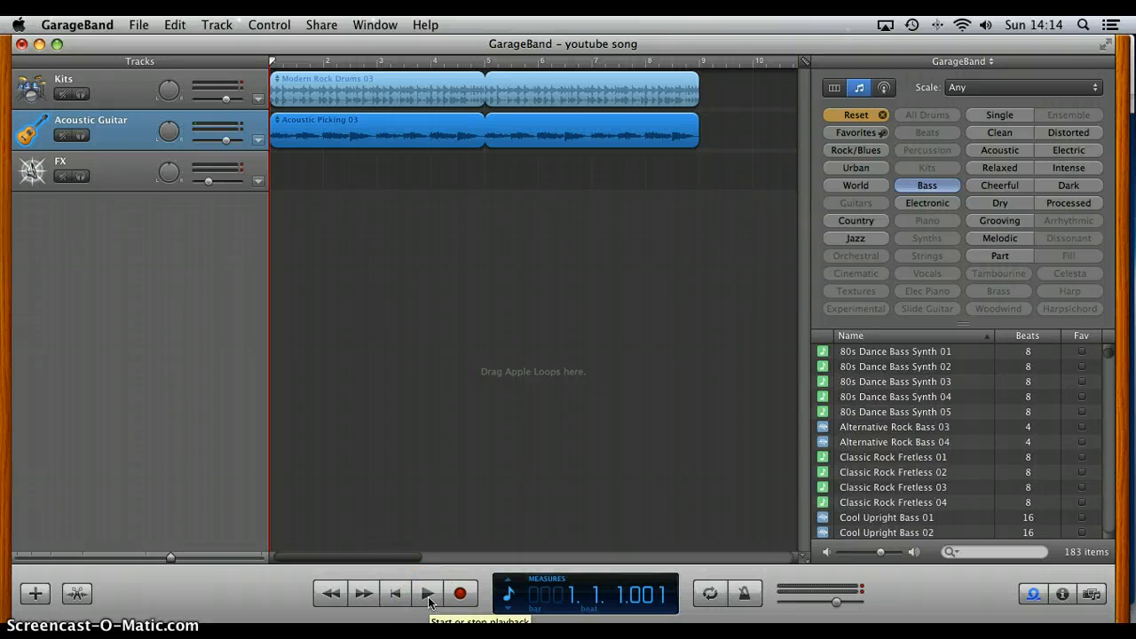
Step: Delete the empty FX track from the song
click(127, 162)
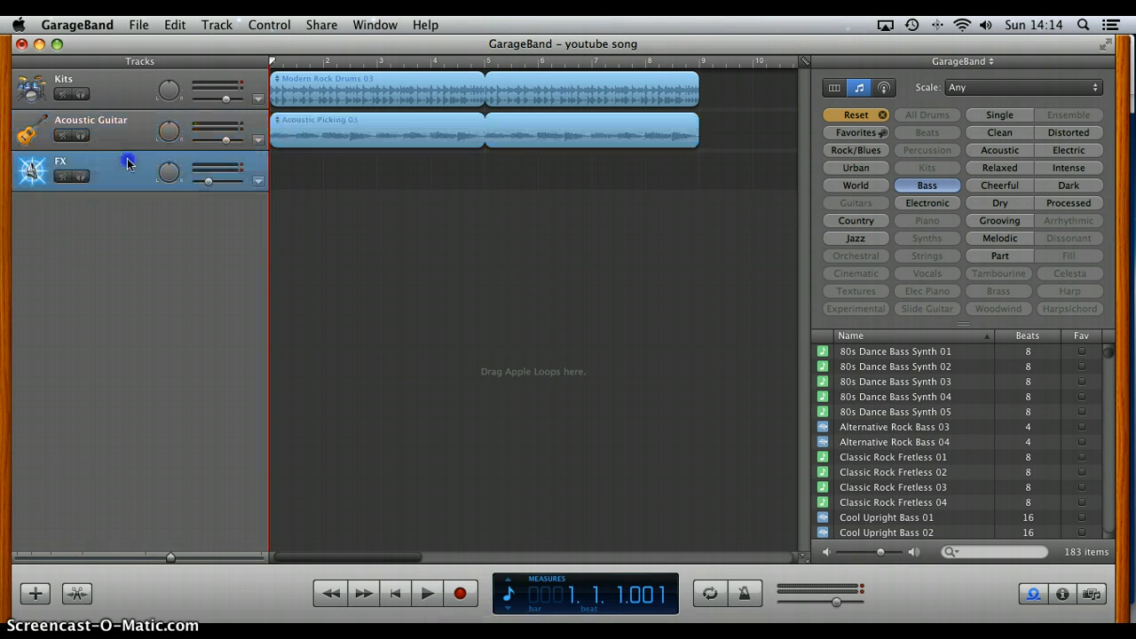
click(175, 25)
mouse_move(217, 25)
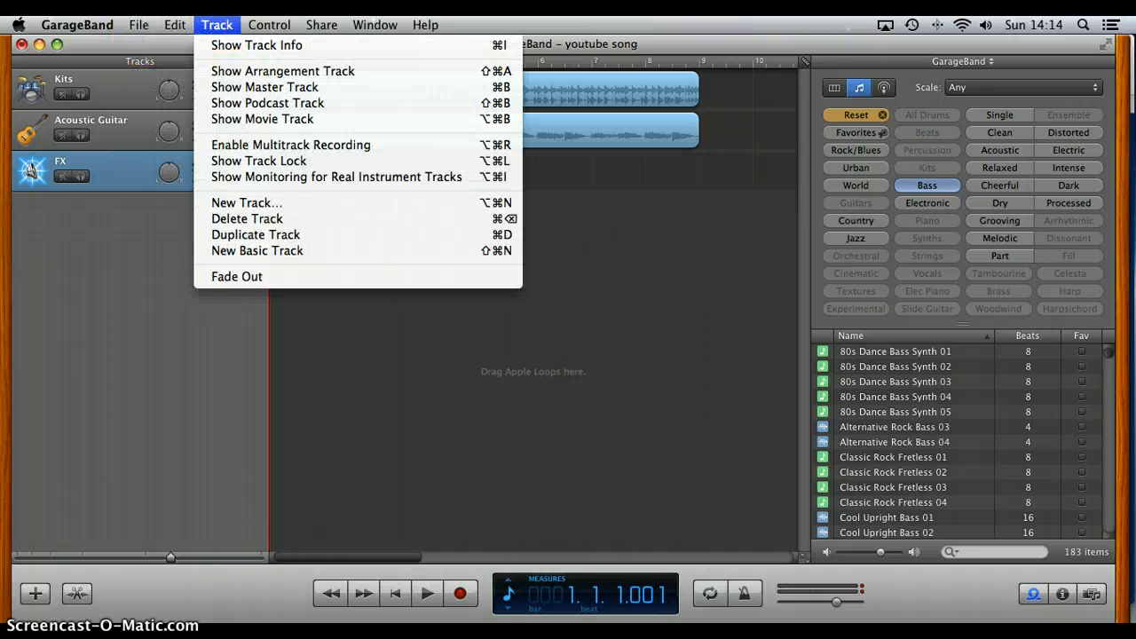
click(270, 221)
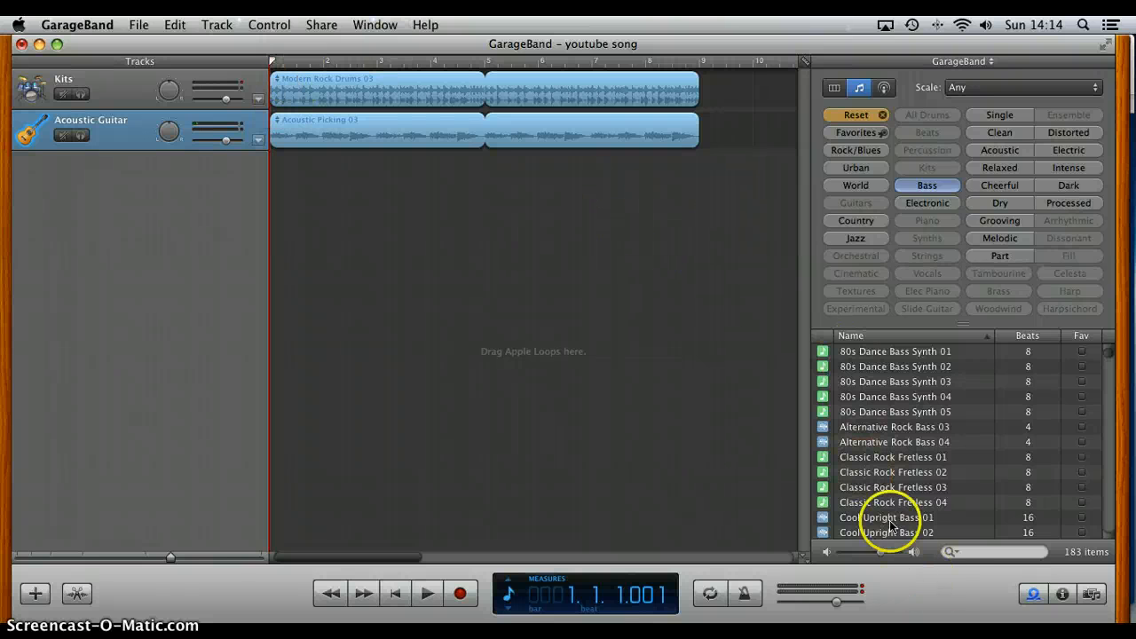
Step: Preview the bass loops Classic Rock Fretless 03, Cool Upright Bass 01 and 80s Dance Bass Synth 03, adjusting the master volume for comparison
click(895, 487)
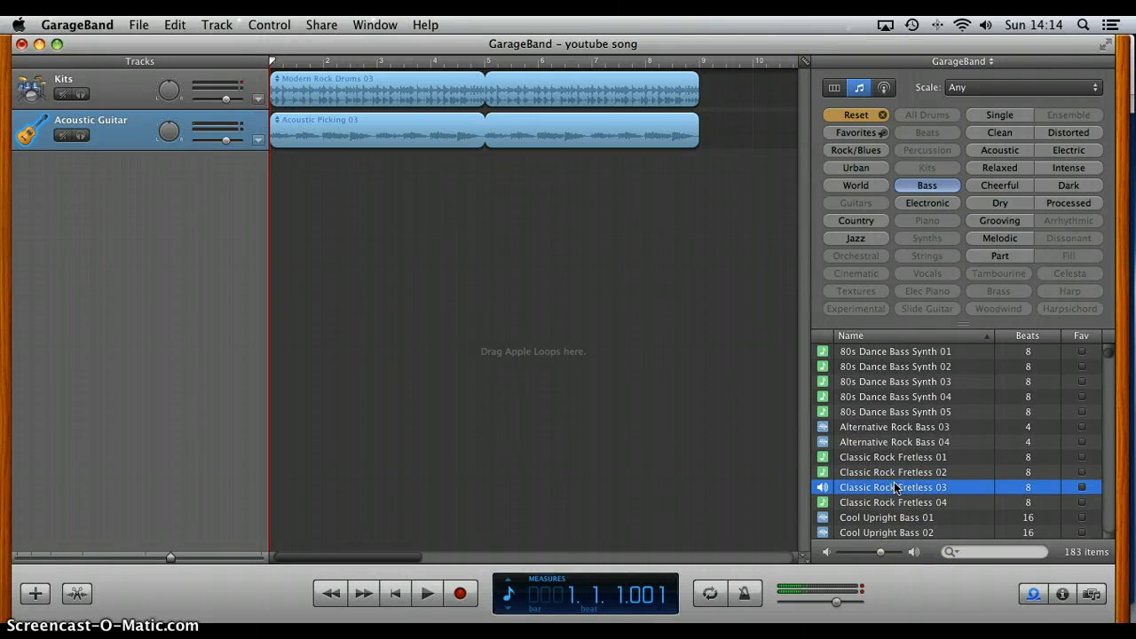
drag(835, 600, 853, 607)
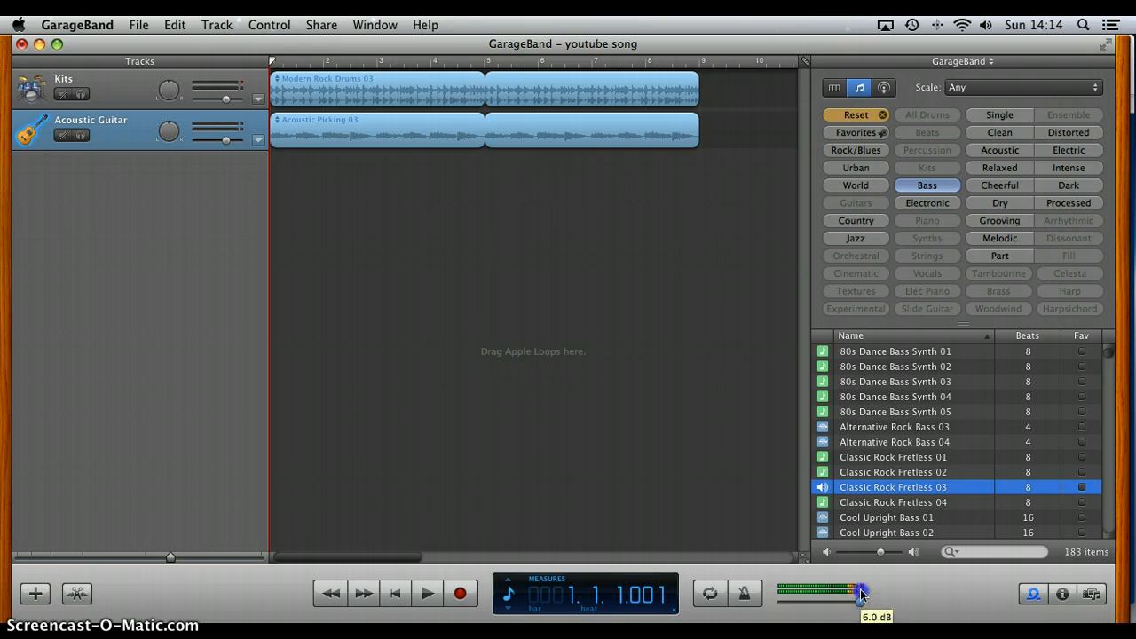
drag(861, 592, 837, 595)
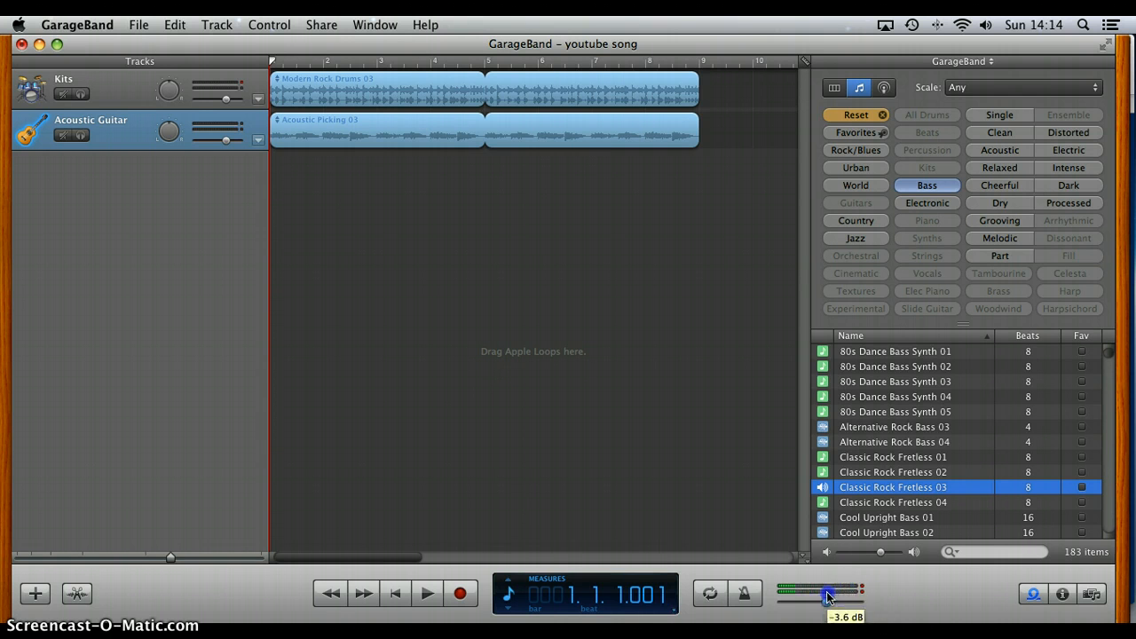
click(882, 517)
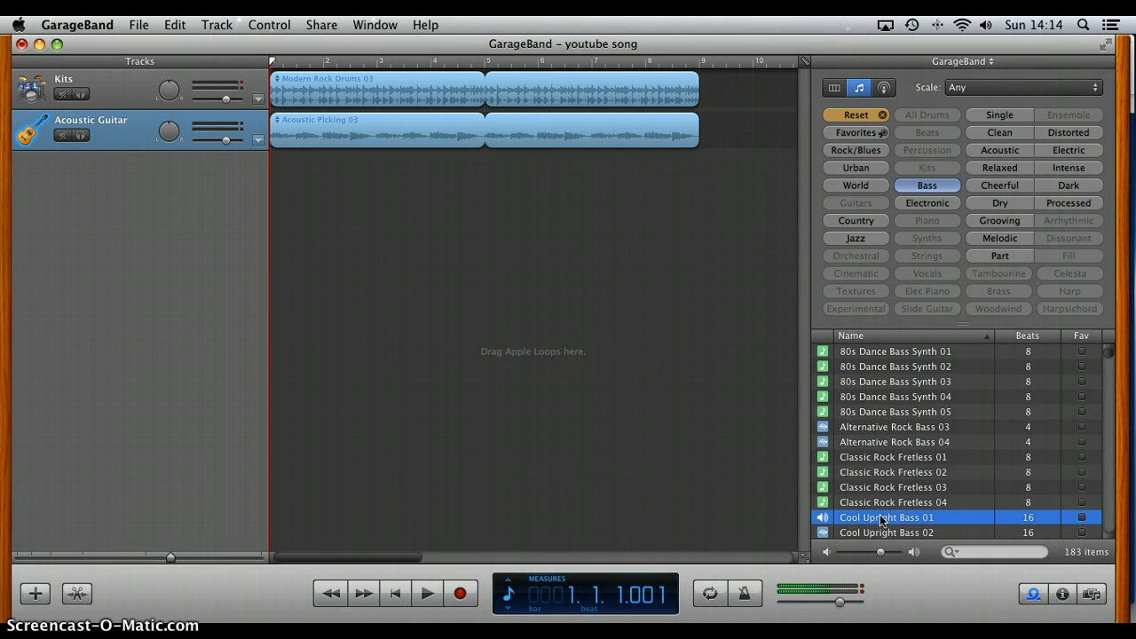
click(885, 382)
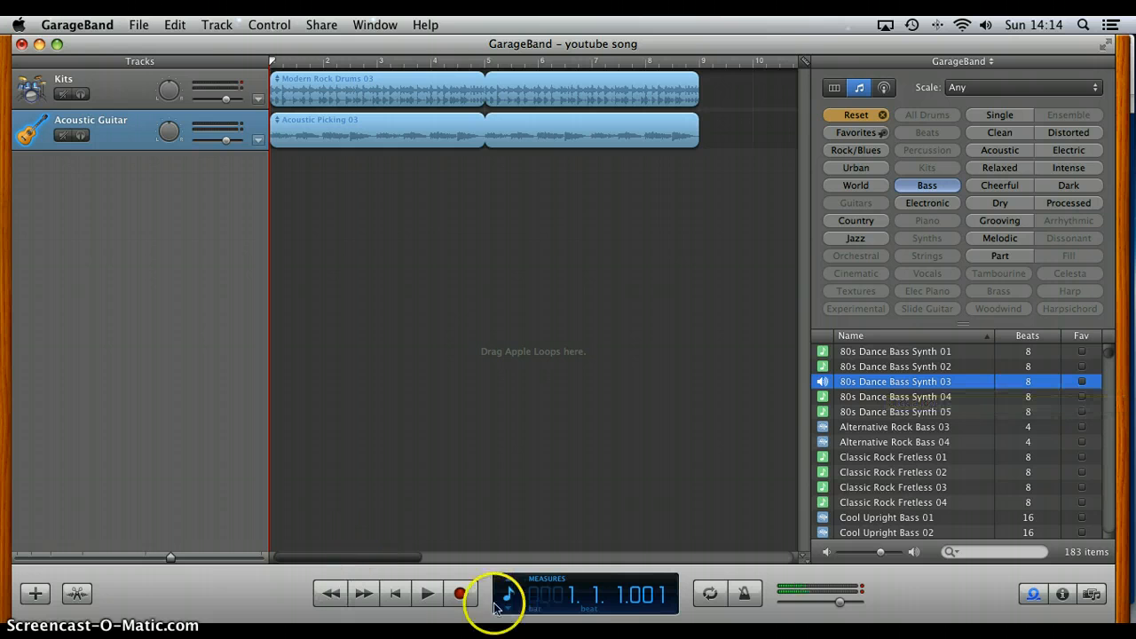
Step: Audition Classic Rock Fretless 04 over the playing song, raising the master and loop preview volumes to maximum
click(428, 603)
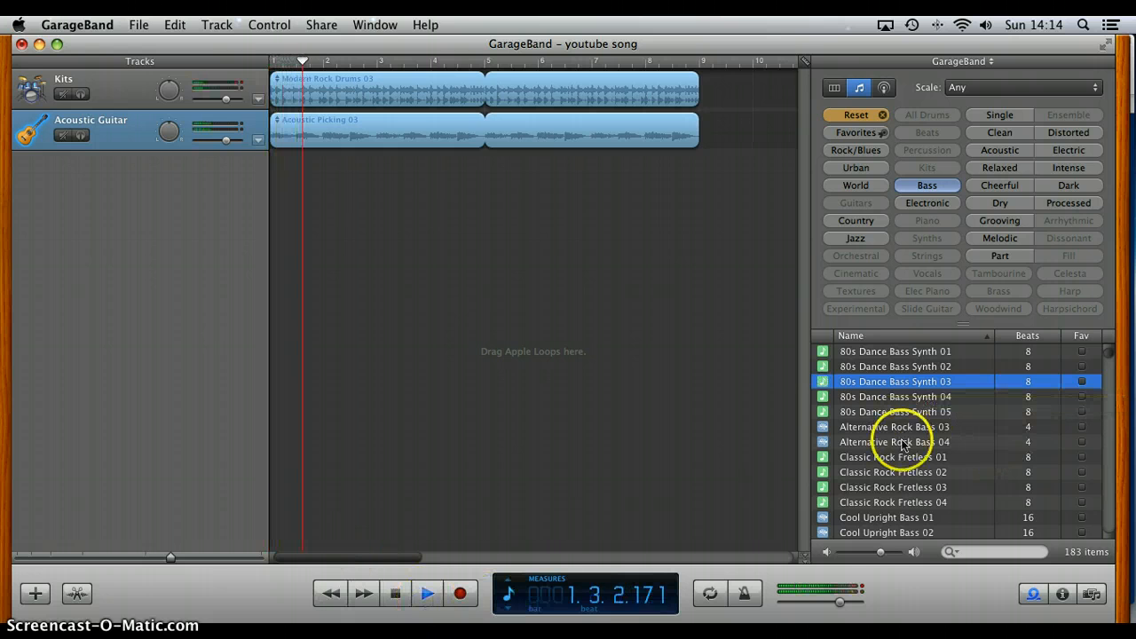
scroll(914, 463, down, 5)
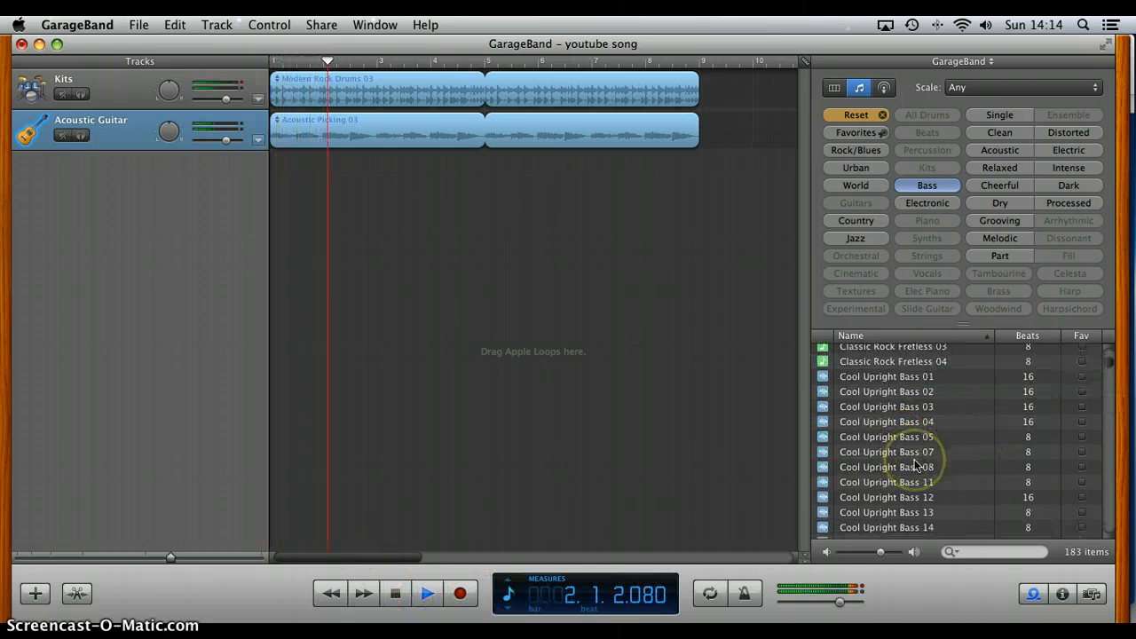
click(886, 362)
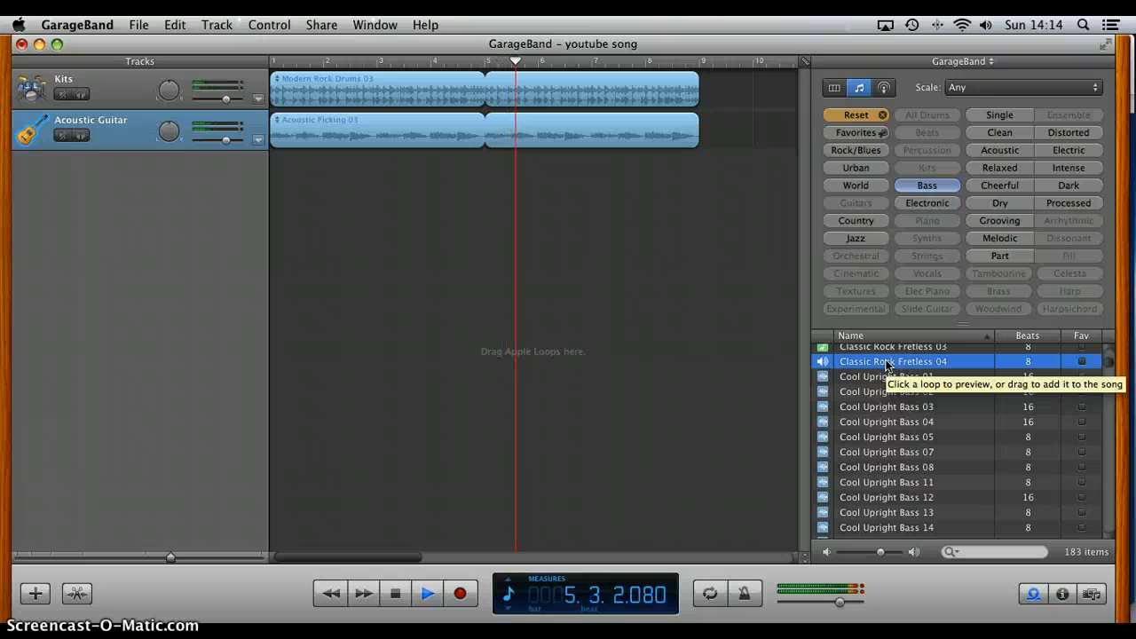
drag(840, 603, 900, 602)
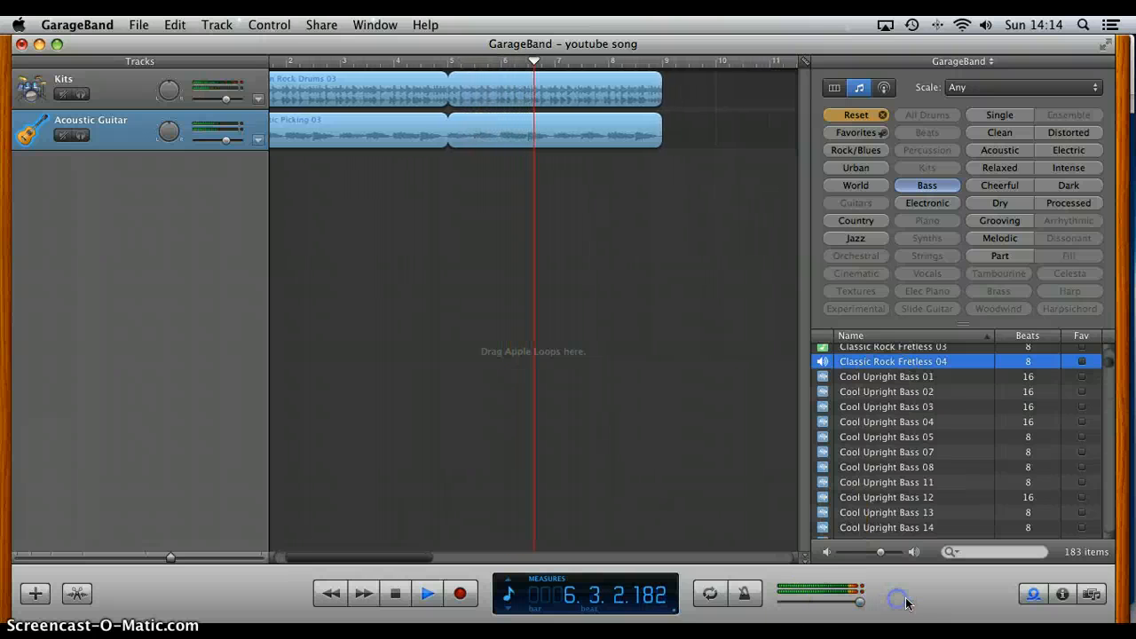
drag(882, 551, 898, 551)
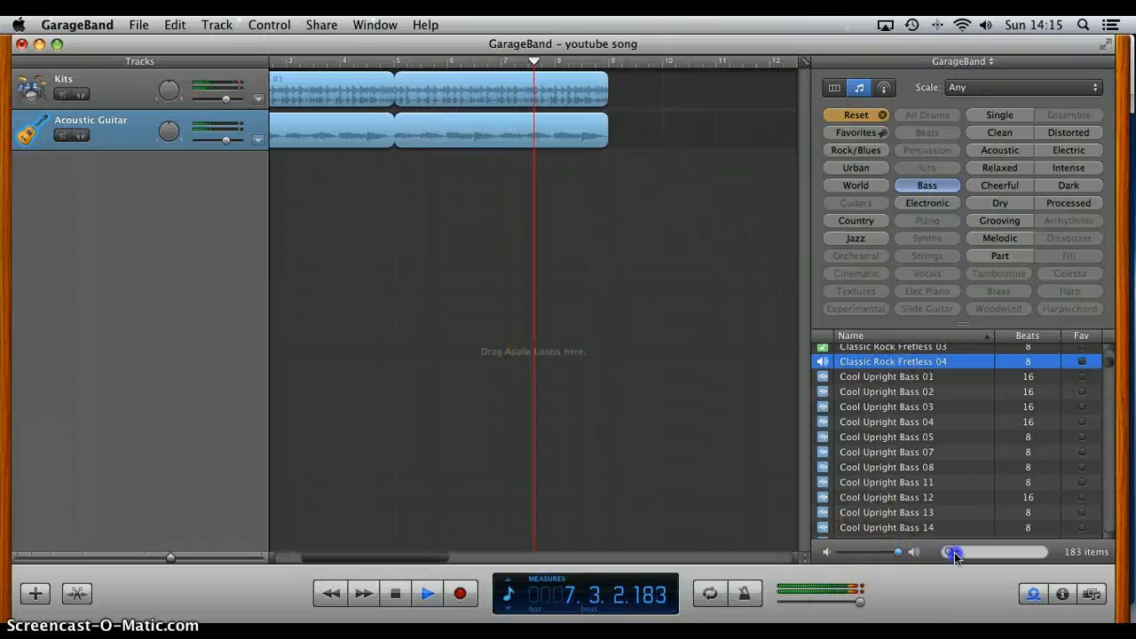
Step: Replay the song from an earlier point, audition the Electric Slap 04 loop over it, and stop playback
click(276, 63)
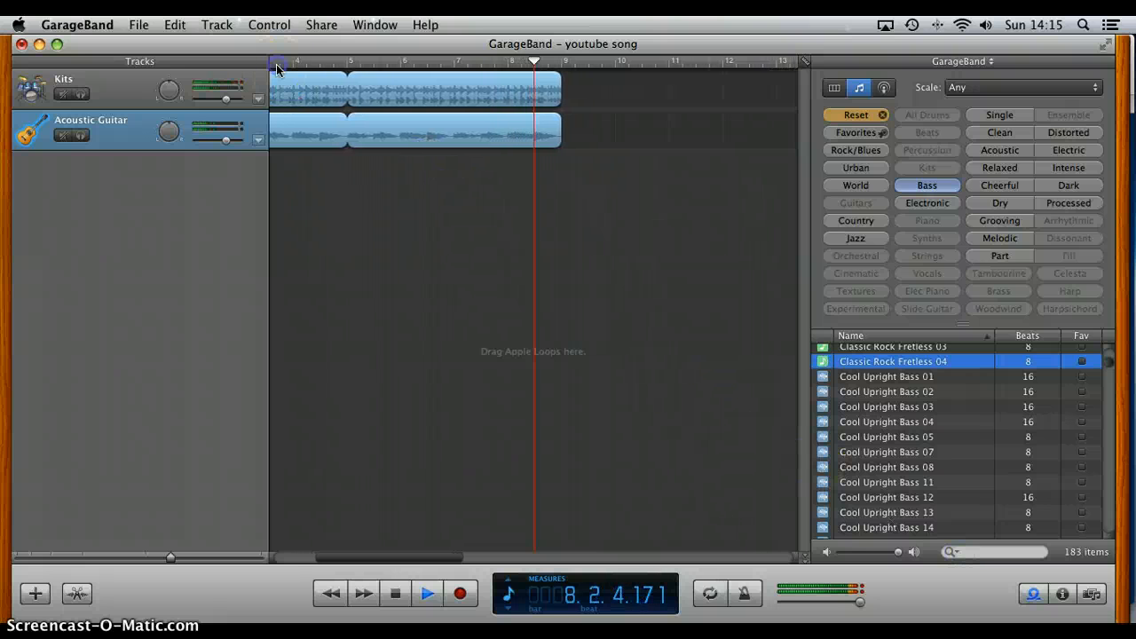
scroll(866, 421, down, 10)
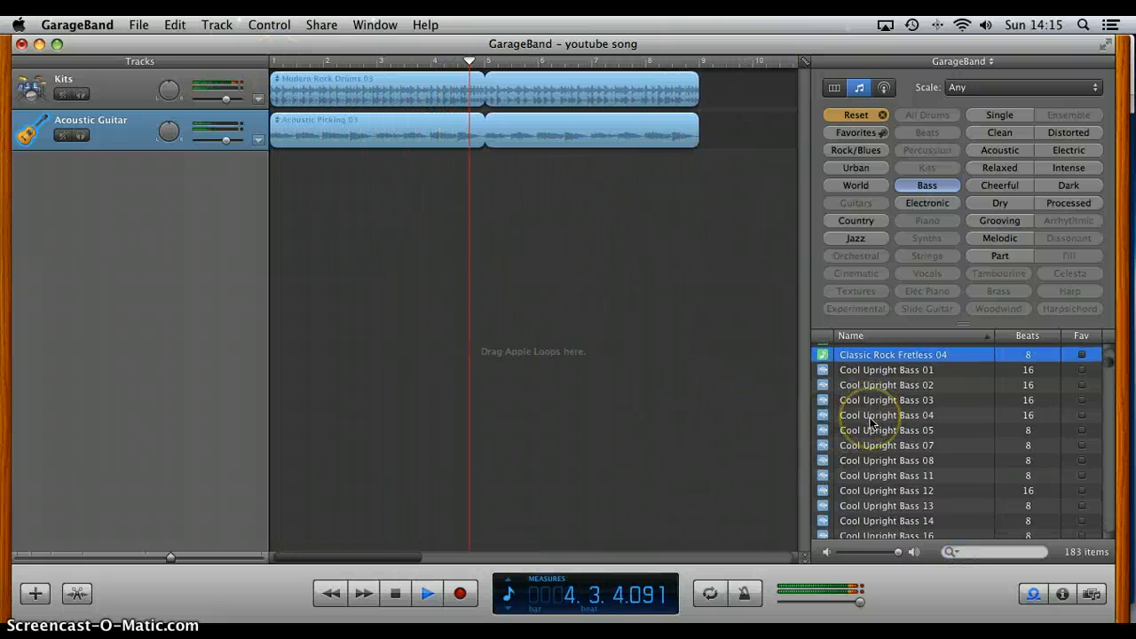
click(871, 423)
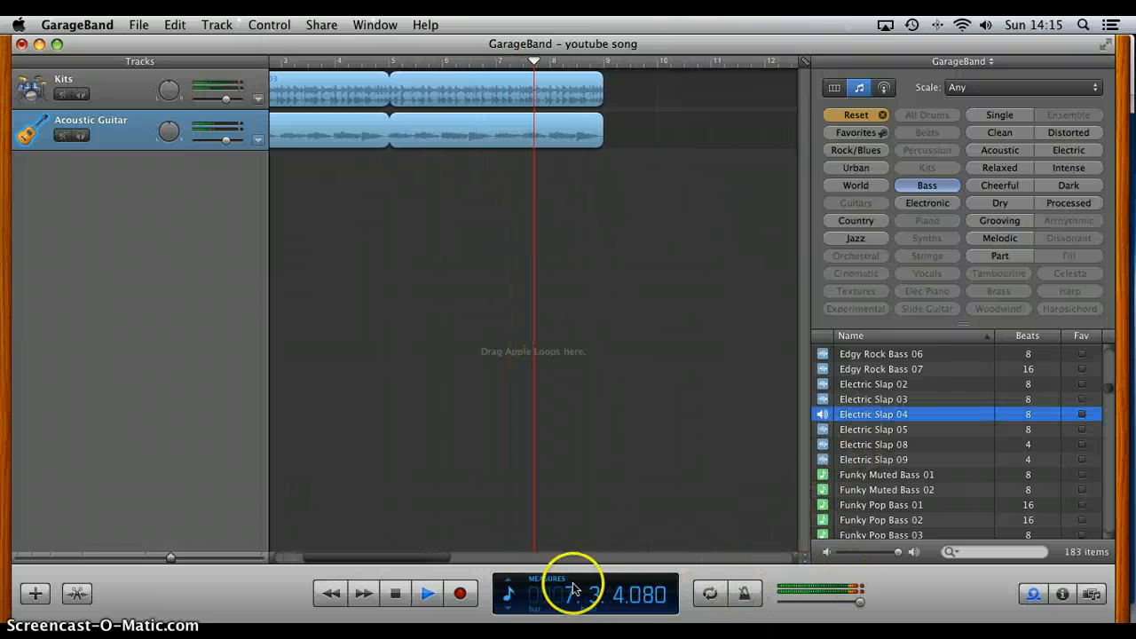
click(390, 595)
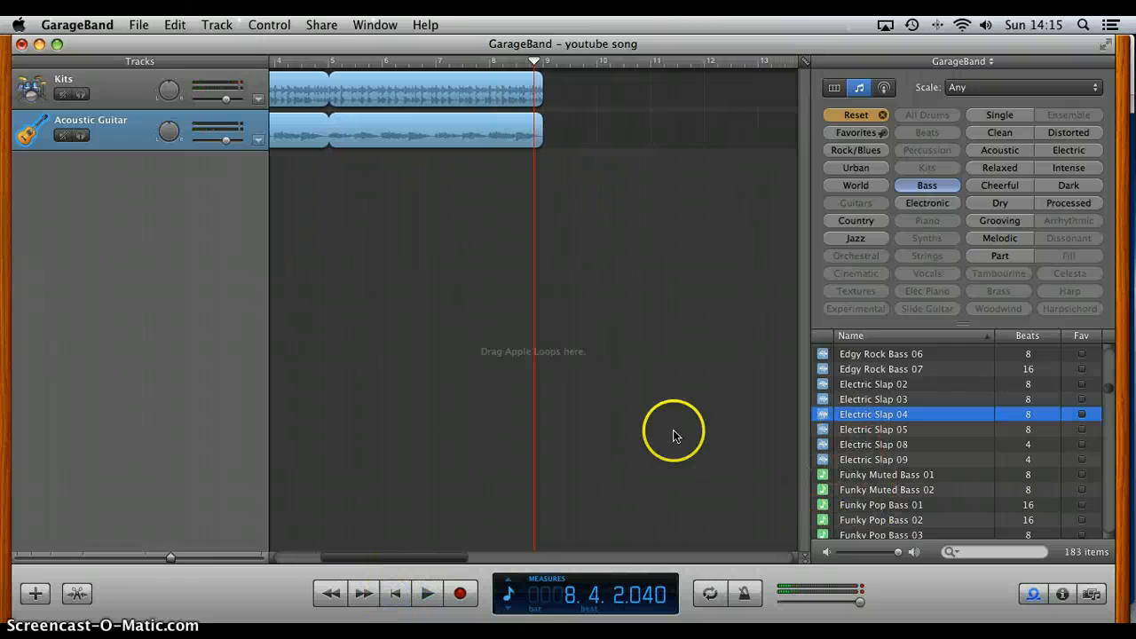
Step: Add the Electric Slap 04 loop on a new track at measure 5 and extend it to measure 9
scroll(568, 437, left, 5)
drag(857, 411, 494, 286)
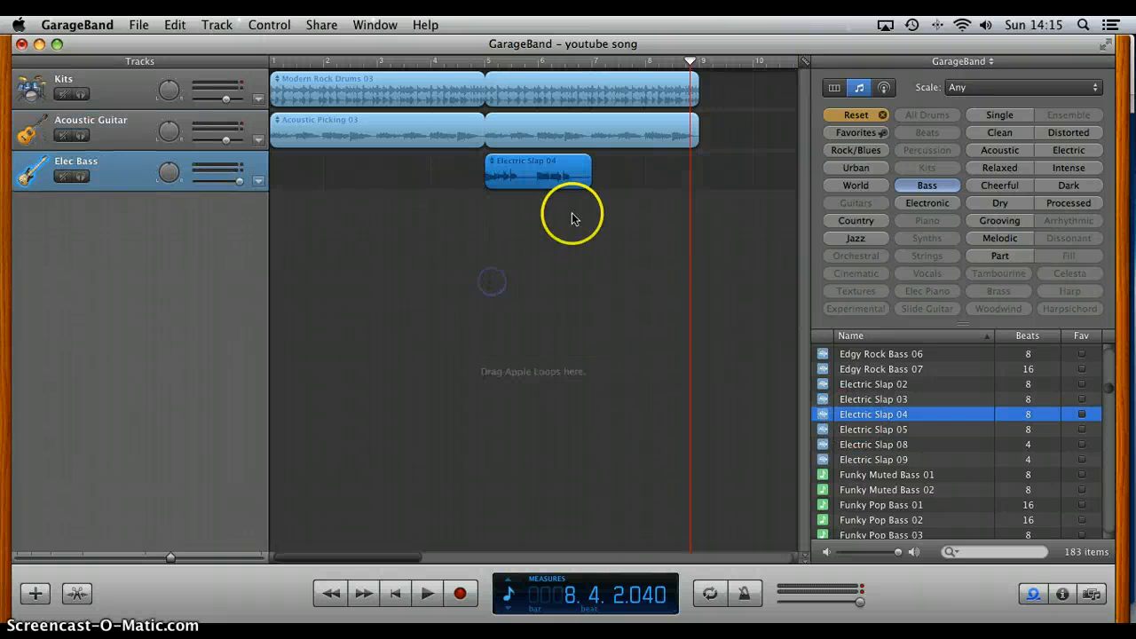
drag(590, 163, 699, 164)
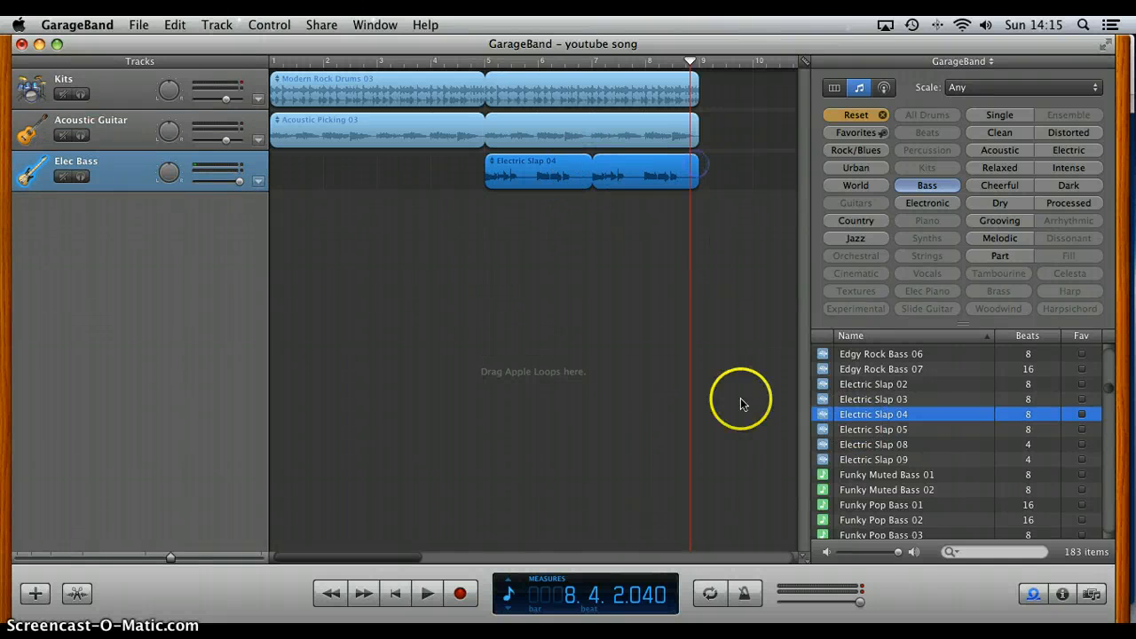
Step: Preview Funky Muted Bass 02 and Funky Pop Bass 01, and place Funky Pop Bass 01 at measure 1 of the Elec Bass track
click(856, 493)
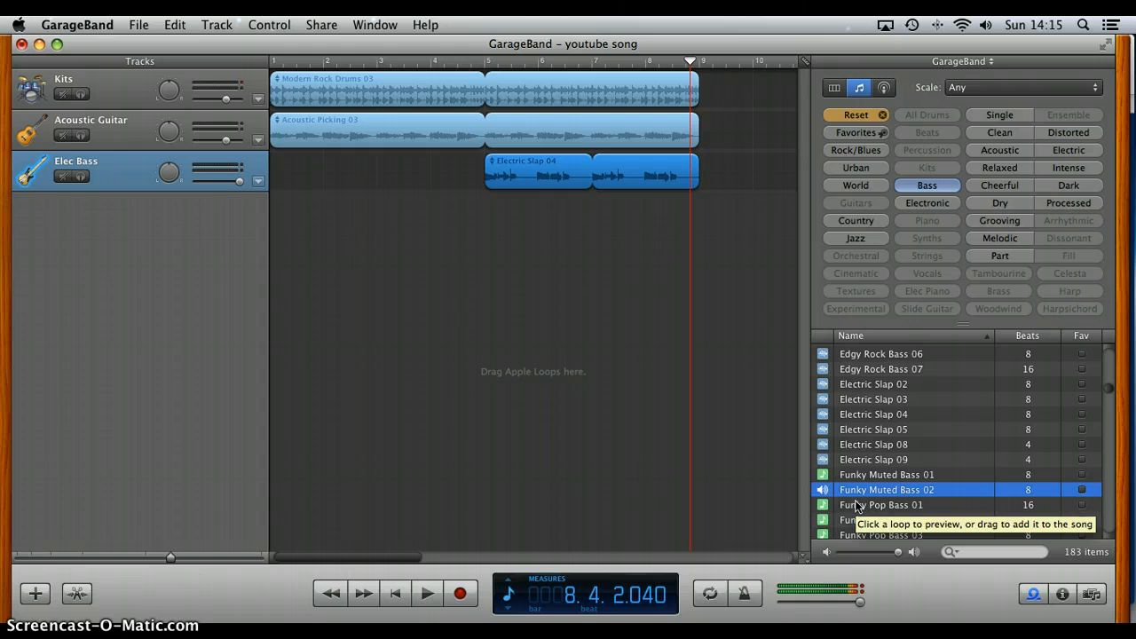
click(857, 505)
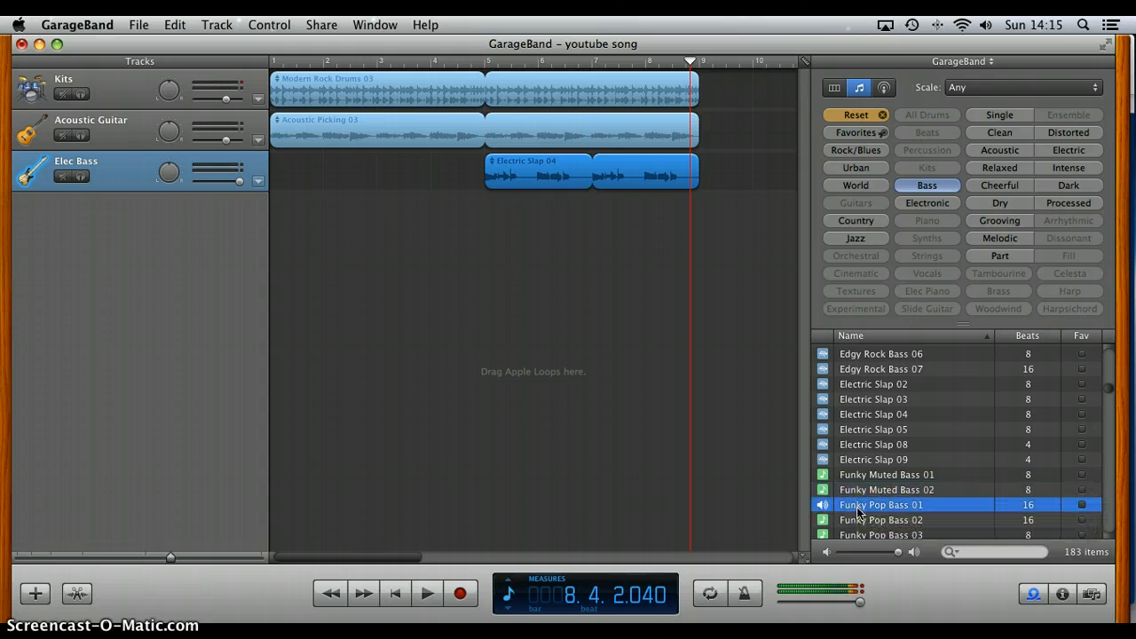
drag(857, 510, 274, 177)
click(501, 325)
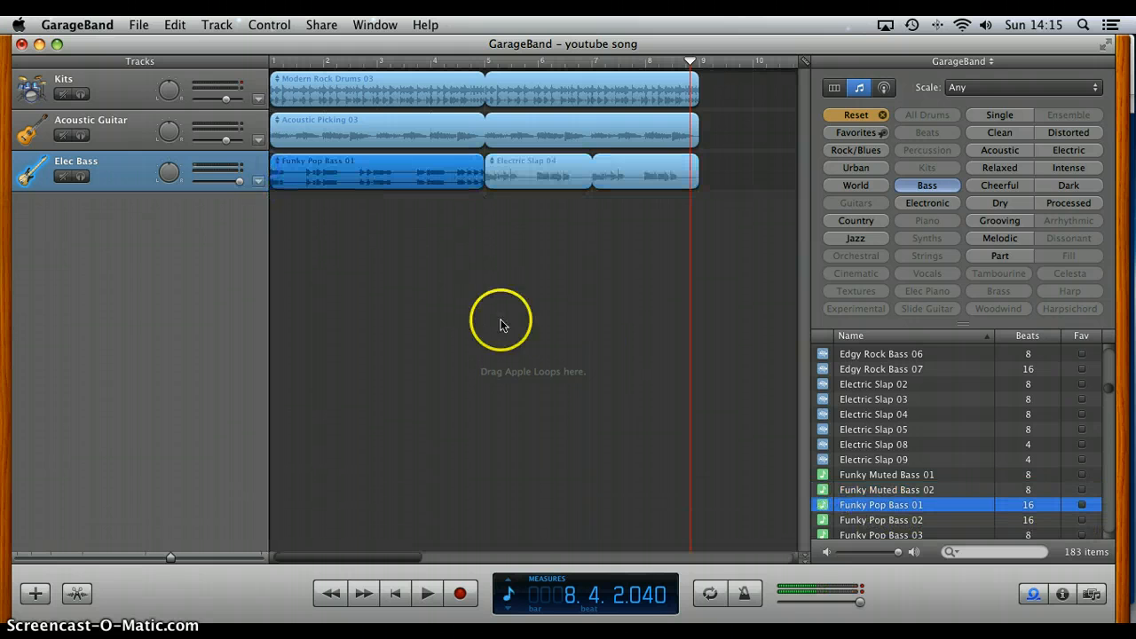
Step: Play the song from the beginning to hear the transition between the two bass loops, and stop just past measure 5
click(395, 593)
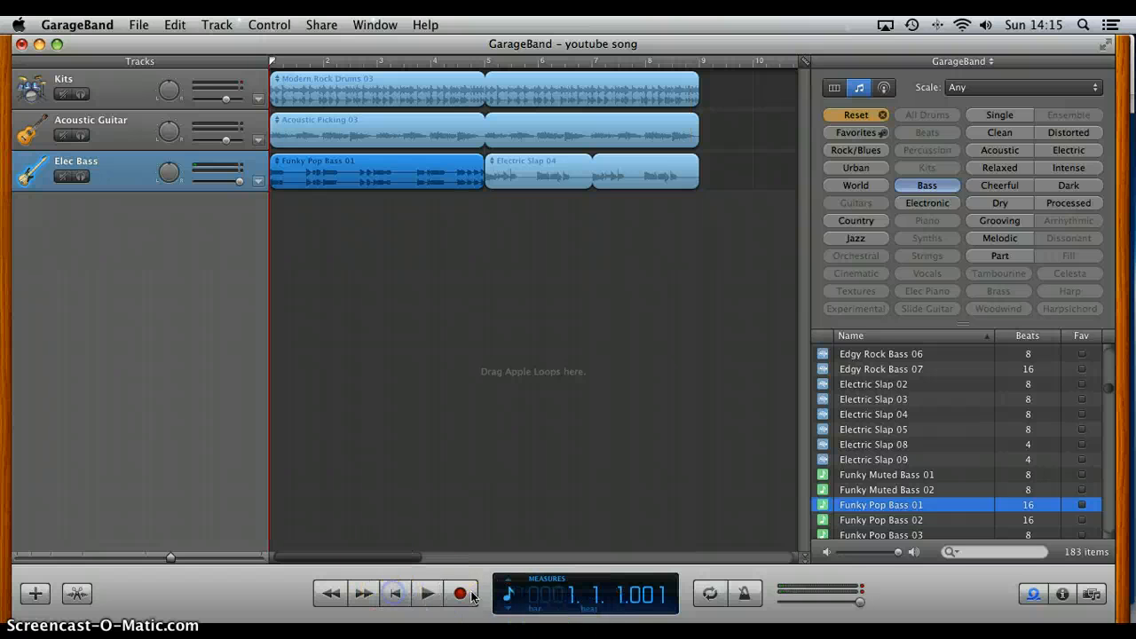
click(411, 595)
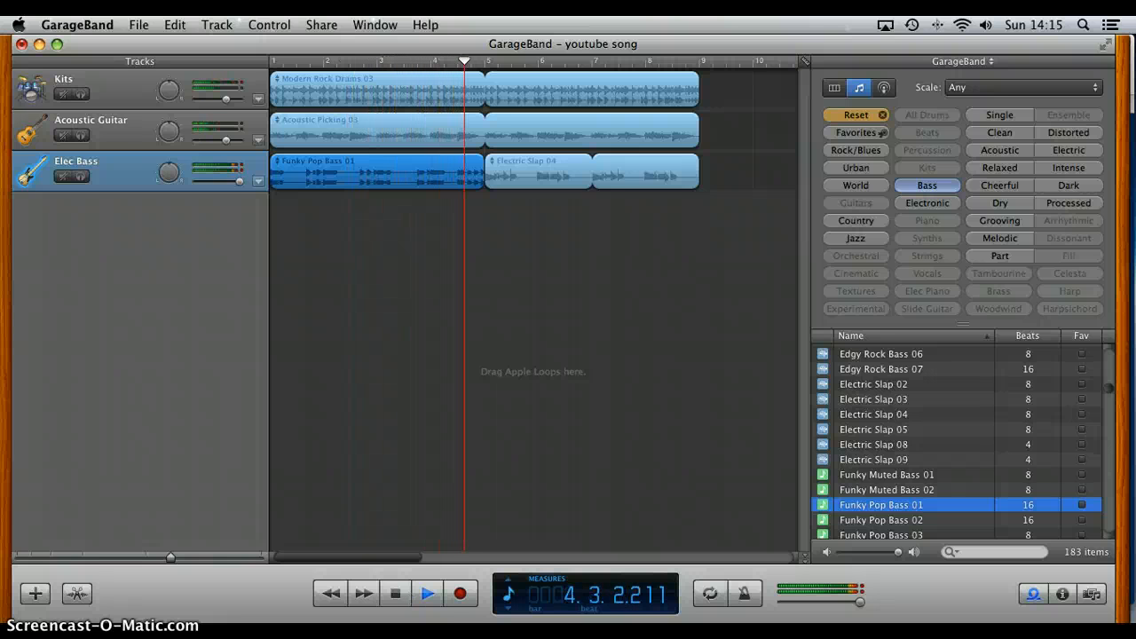
click(405, 620)
click(396, 593)
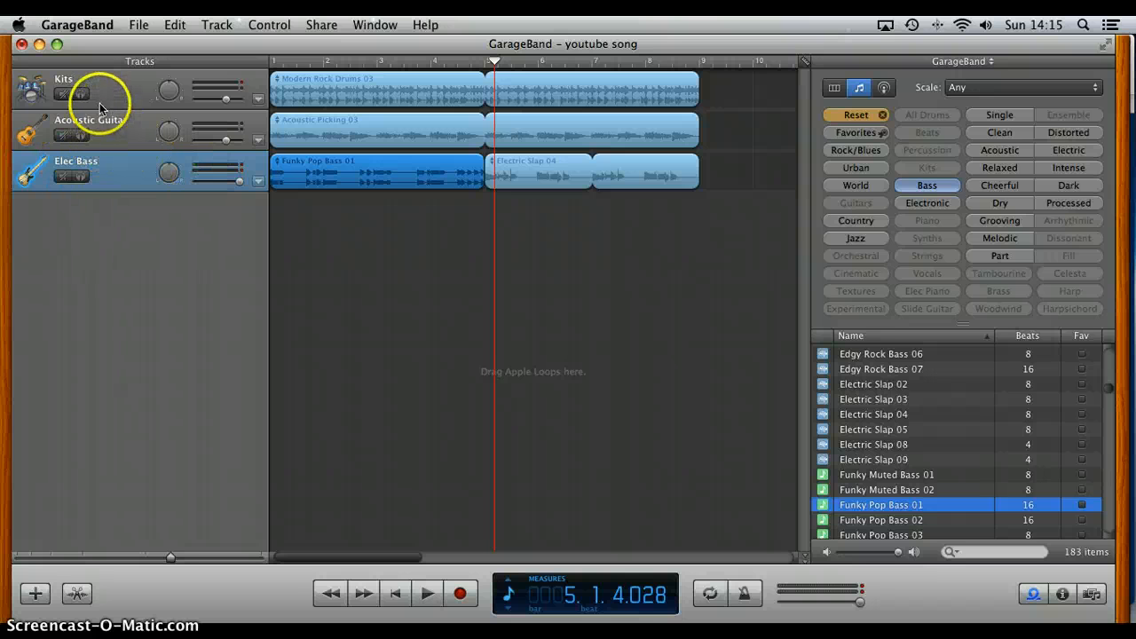
Step: Solo the Elec Bass and Acoustic Guitar tracks and play the song from the beginning
click(73, 182)
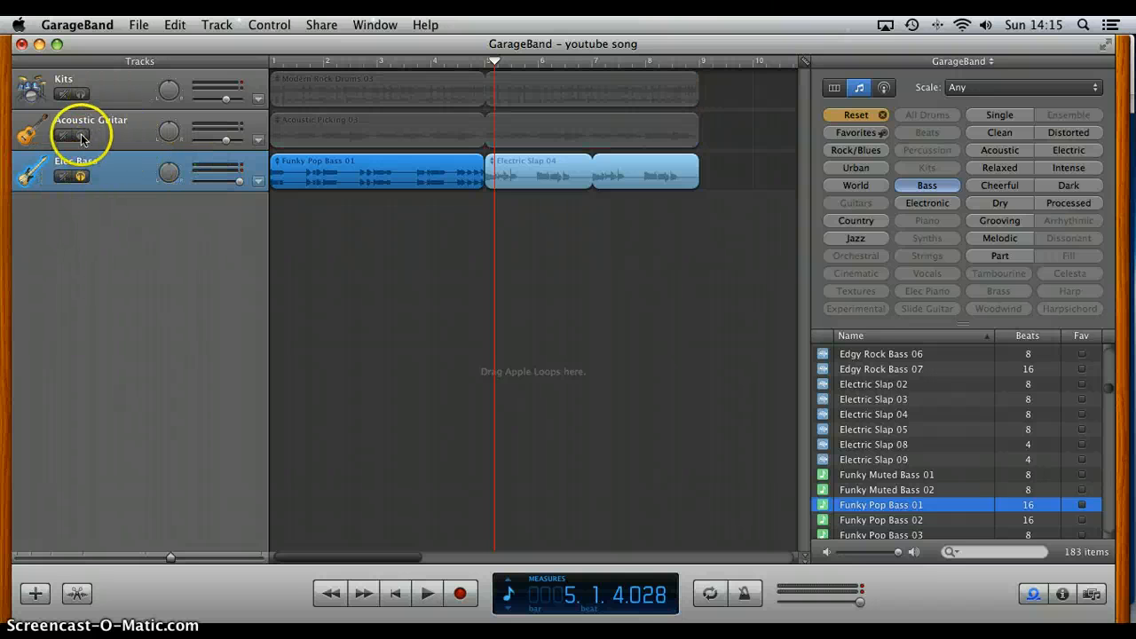
click(81, 135)
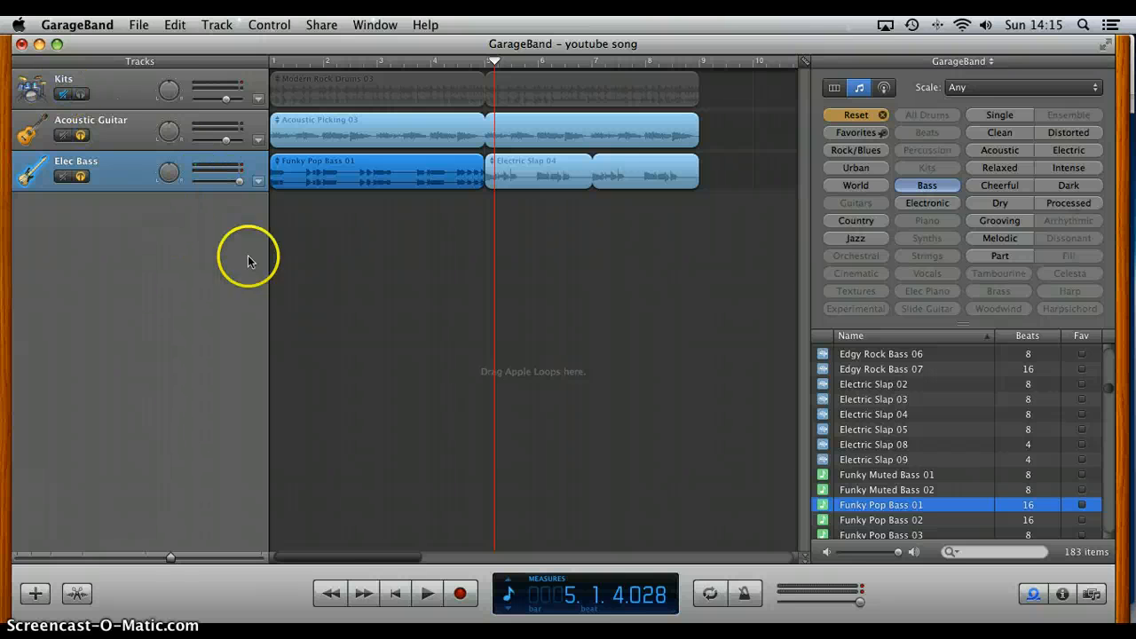
click(395, 593)
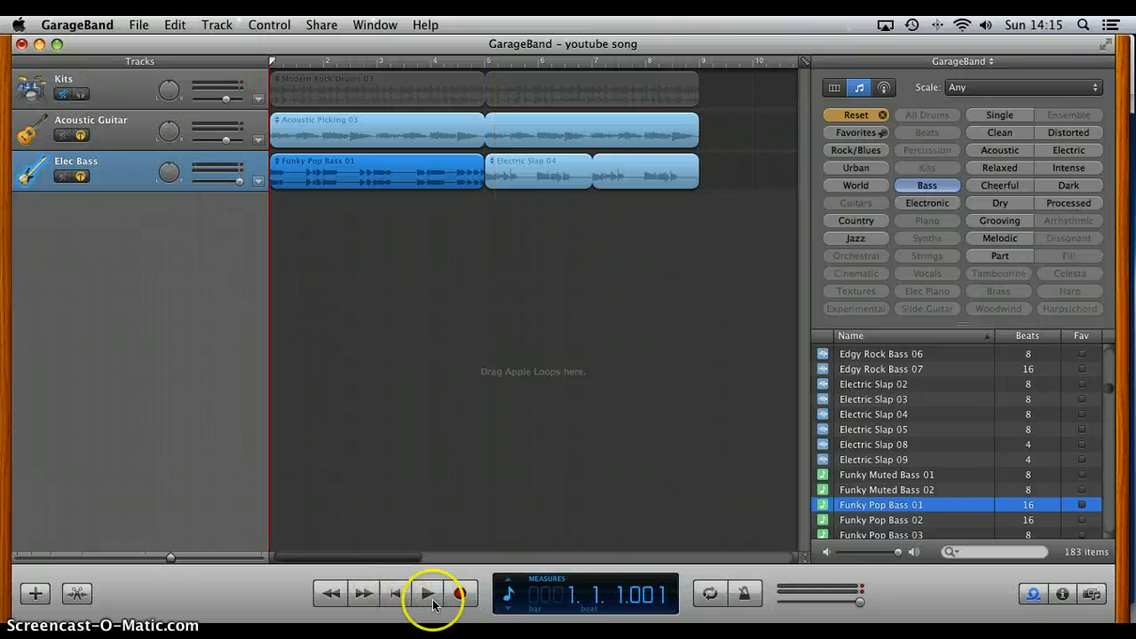
click(427, 593)
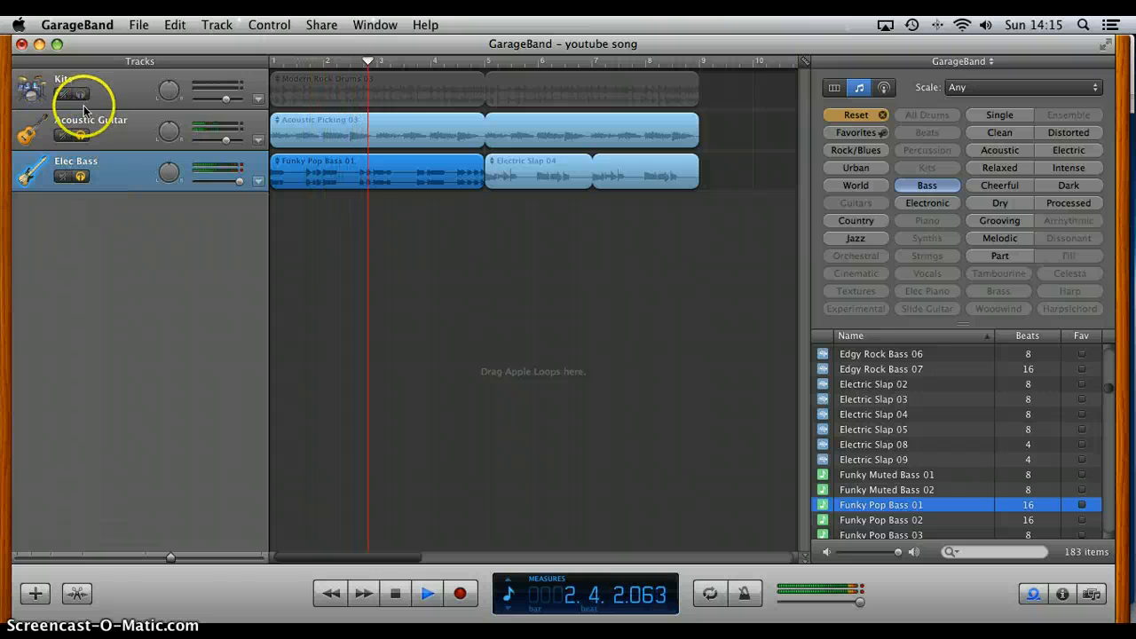
Step: Compare the Kits, Acoustic Guitar and Elec Bass tracks by switching their solos during playback, clear all solos, and stop the song
click(80, 175)
click(80, 94)
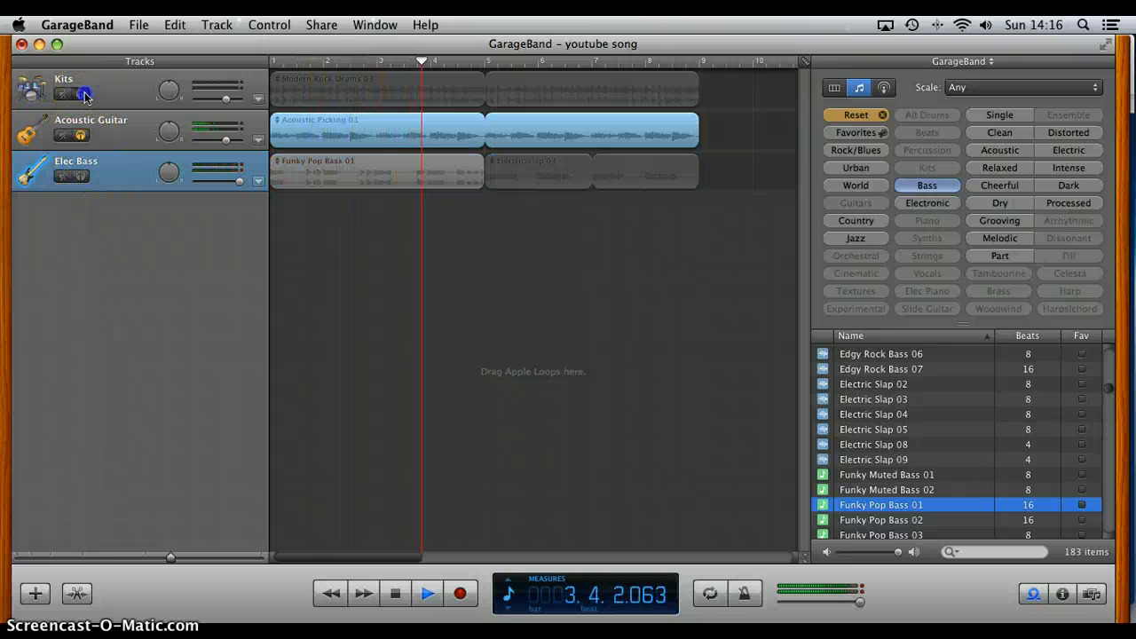
click(81, 135)
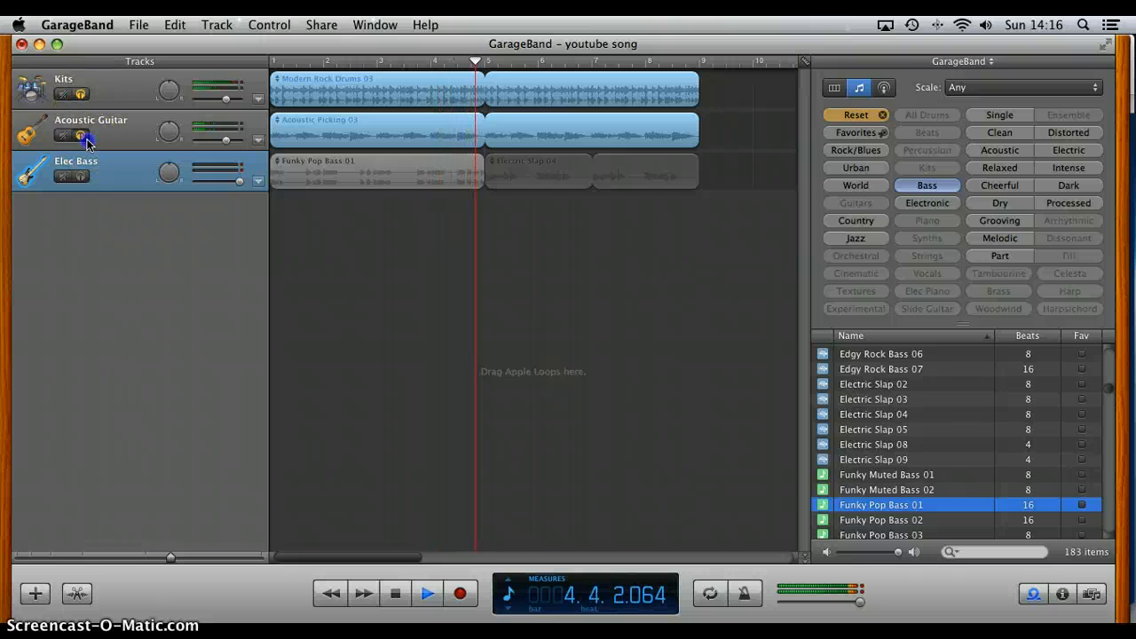
click(81, 94)
click(81, 176)
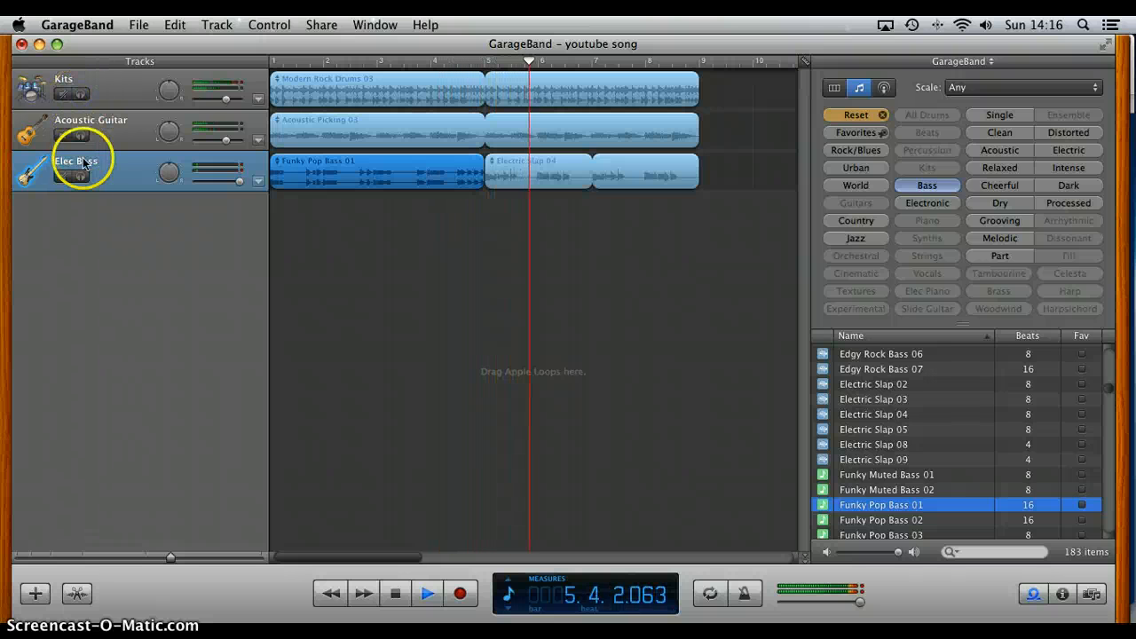
click(80, 135)
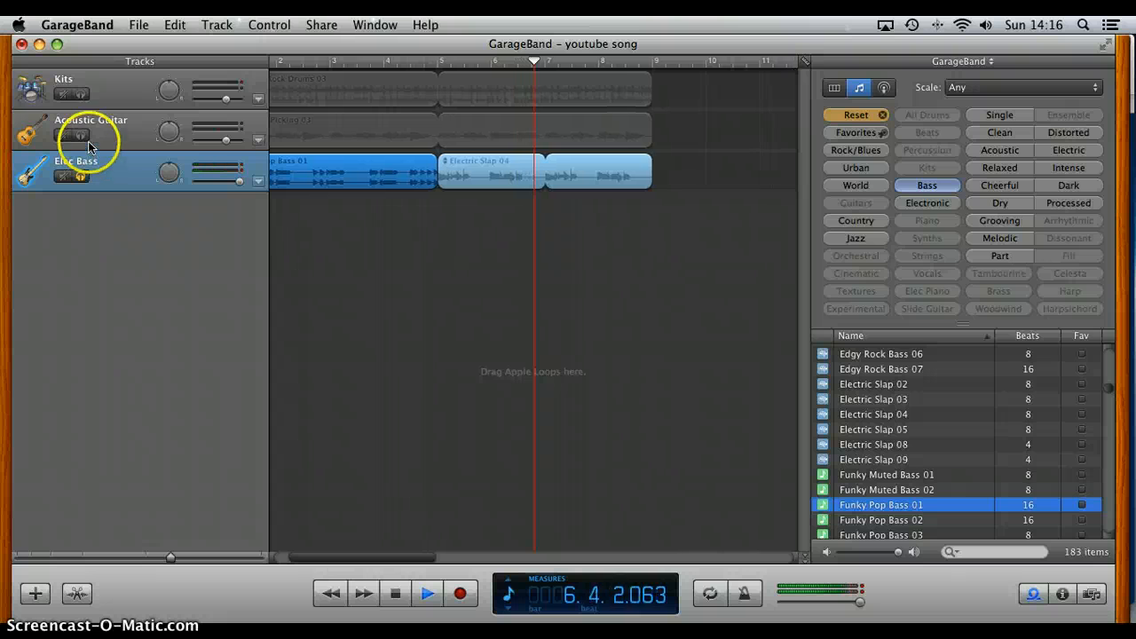
click(81, 176)
click(81, 135)
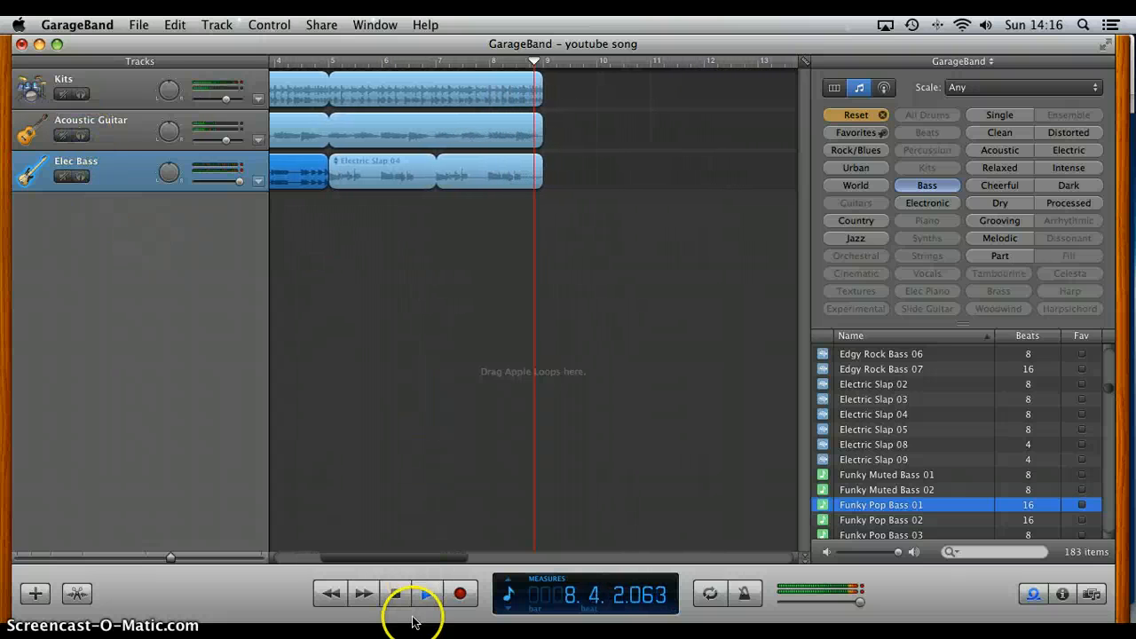
click(396, 593)
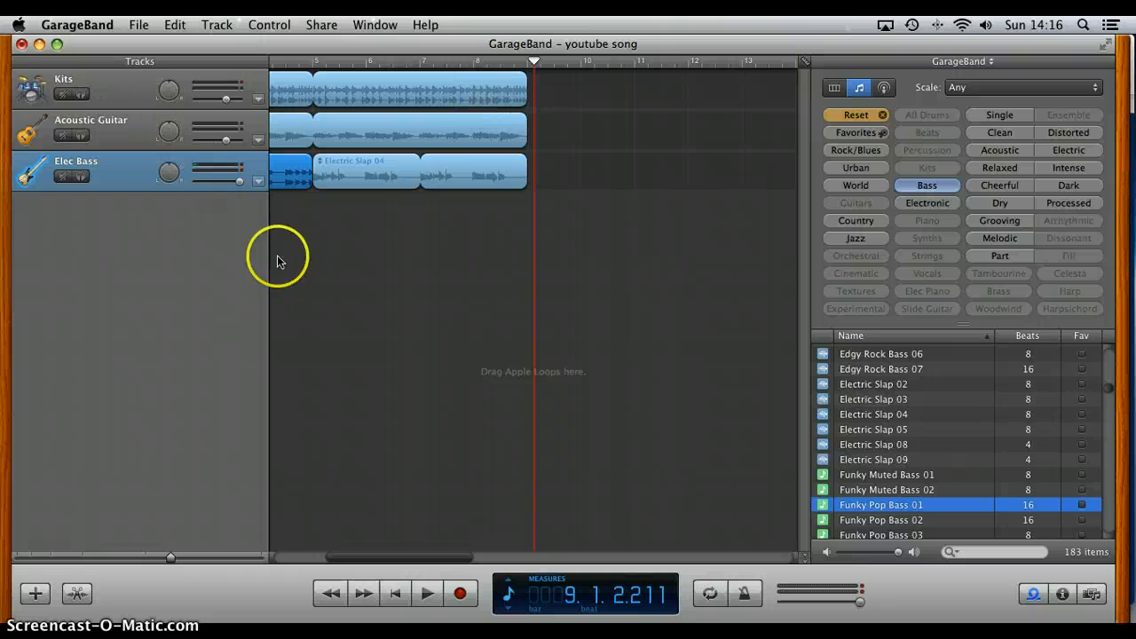
scroll(284, 346, left, 5)
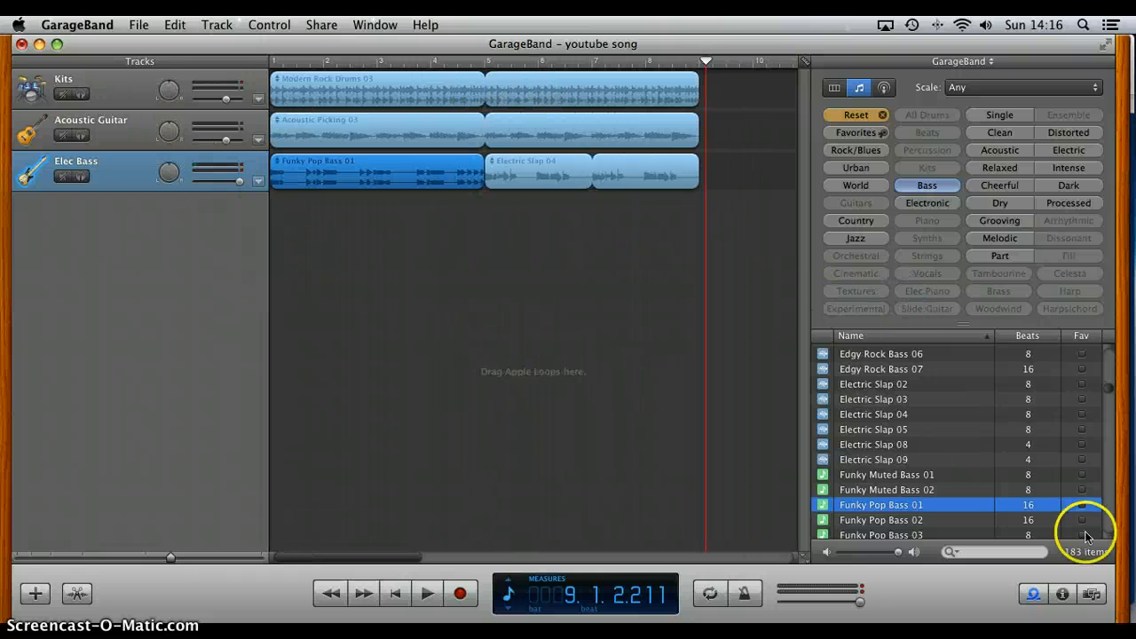
Step: Select the Electric Slap 05 loop and mute the Elec Bass track
click(923, 430)
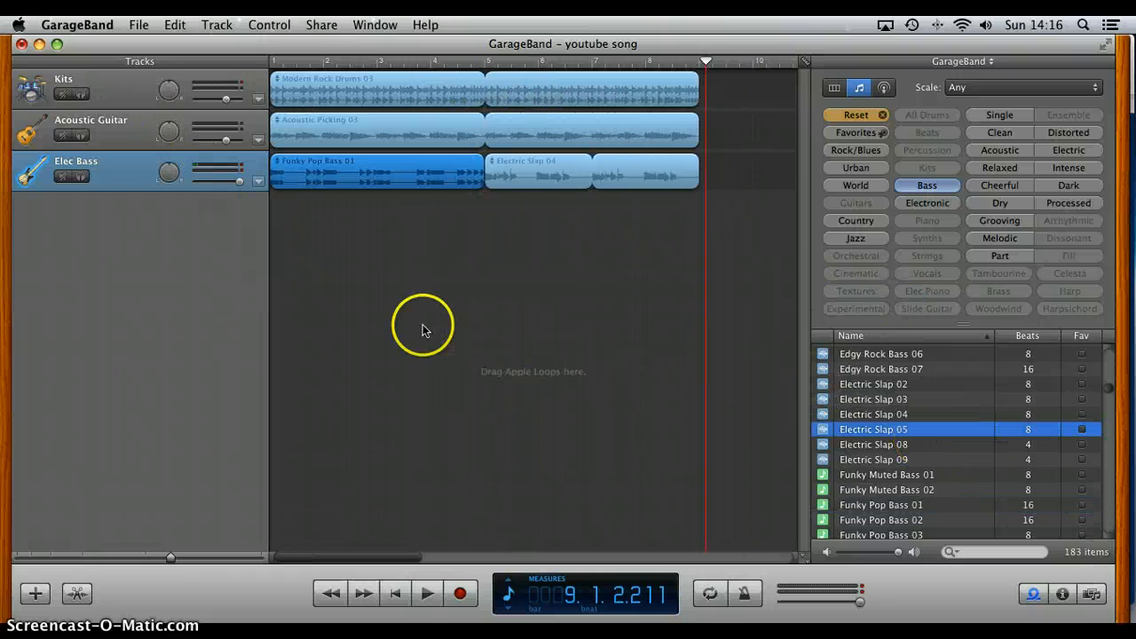
click(65, 178)
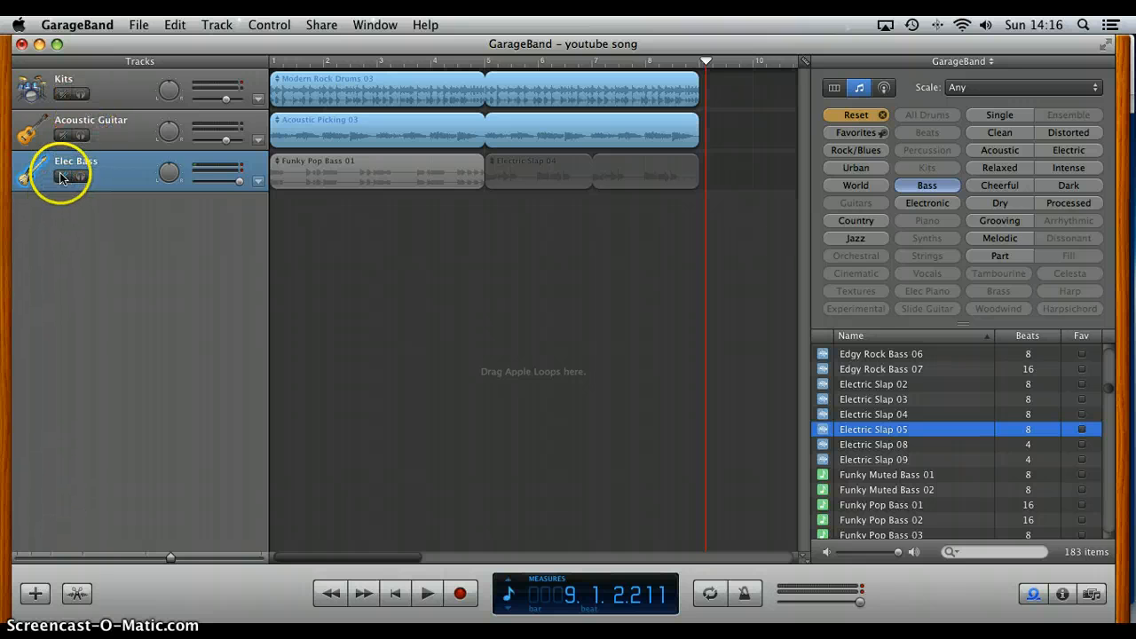
Step: Toggle the mutes of the Acoustic Guitar and Elec Bass tracks, leaving every track unmuted
click(62, 136)
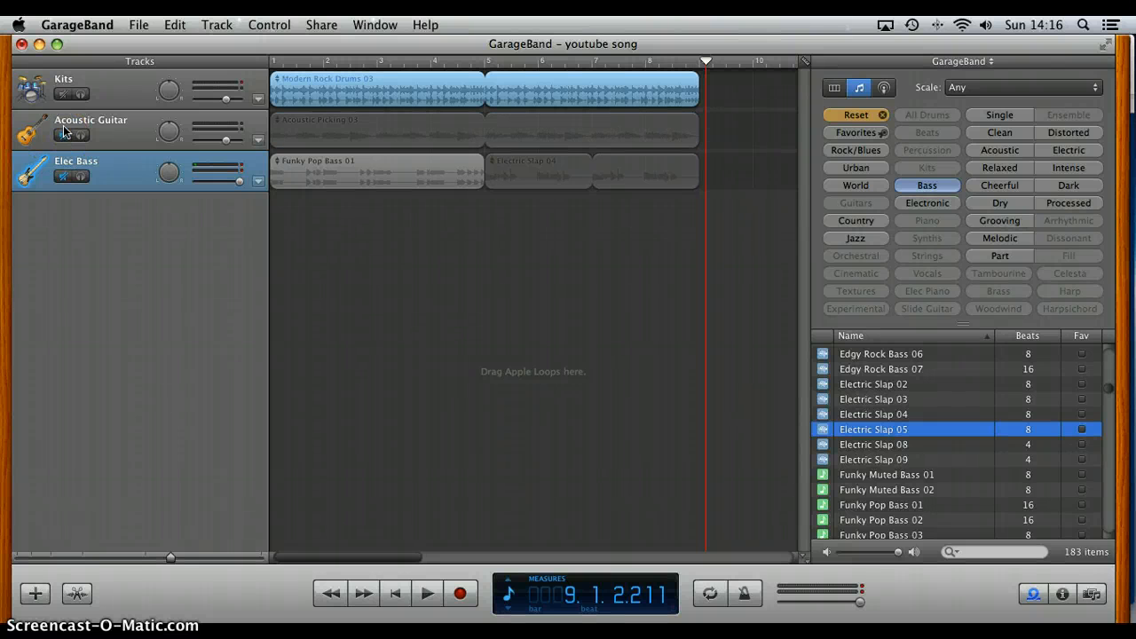
click(63, 137)
click(64, 176)
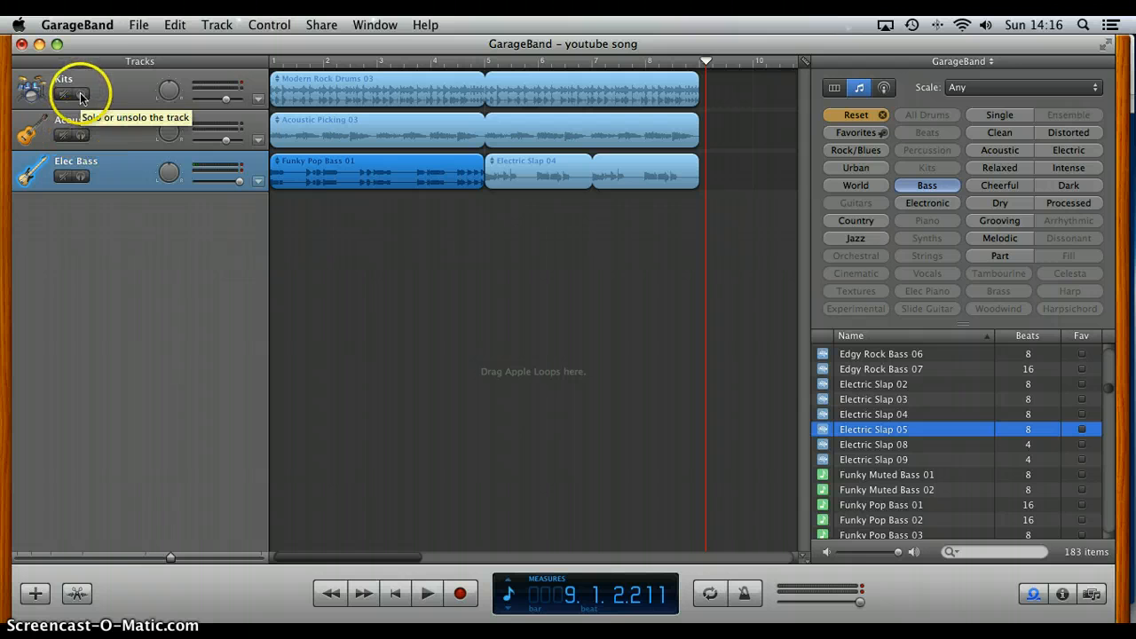
click(62, 176)
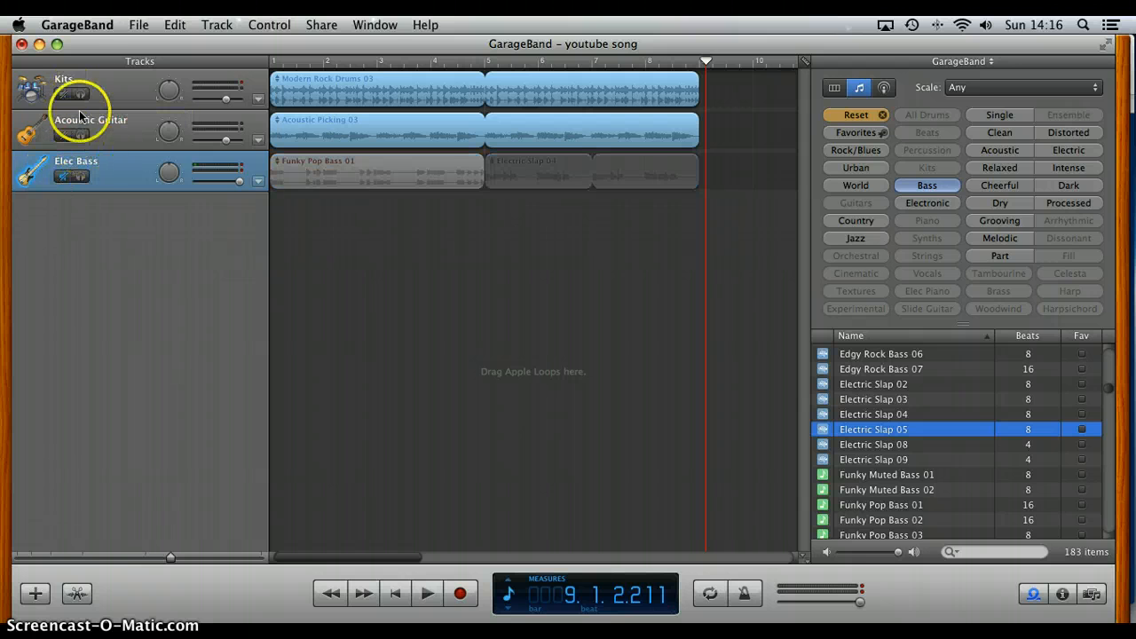
click(61, 176)
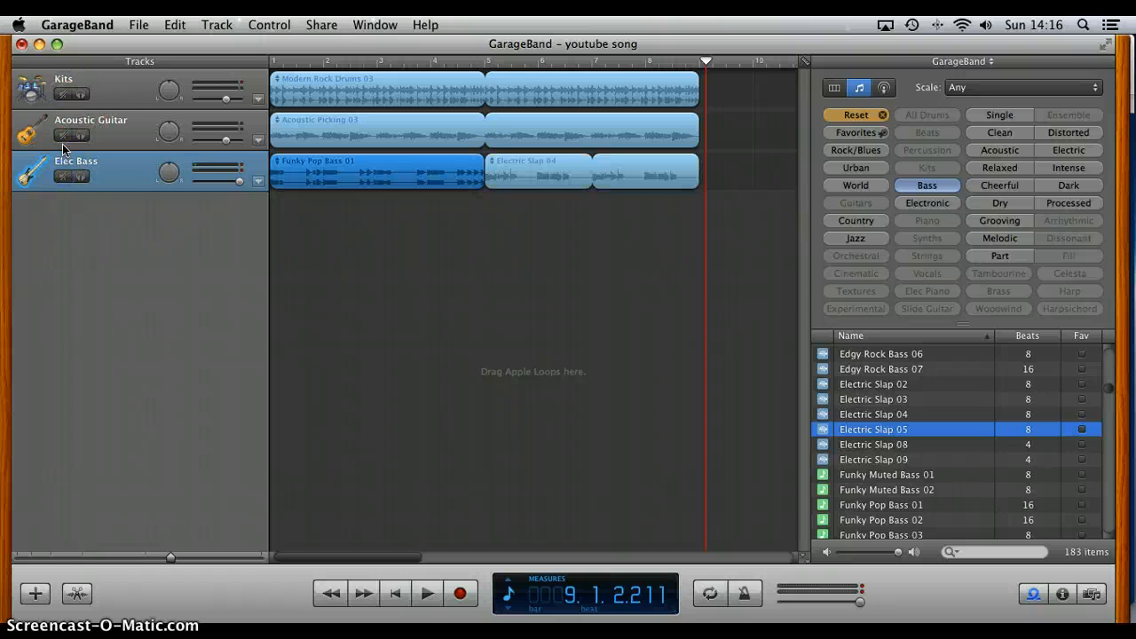
click(83, 95)
Step: Reset the loop filters, list the Piano loops, and preview Classic Rock Piano 03
click(869, 116)
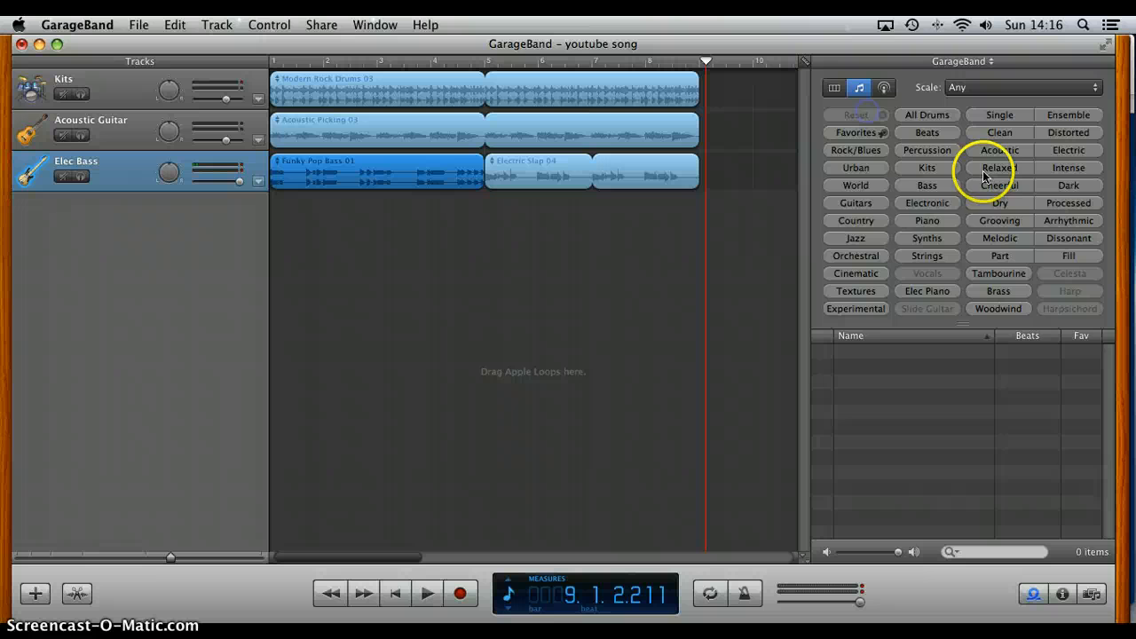
click(947, 229)
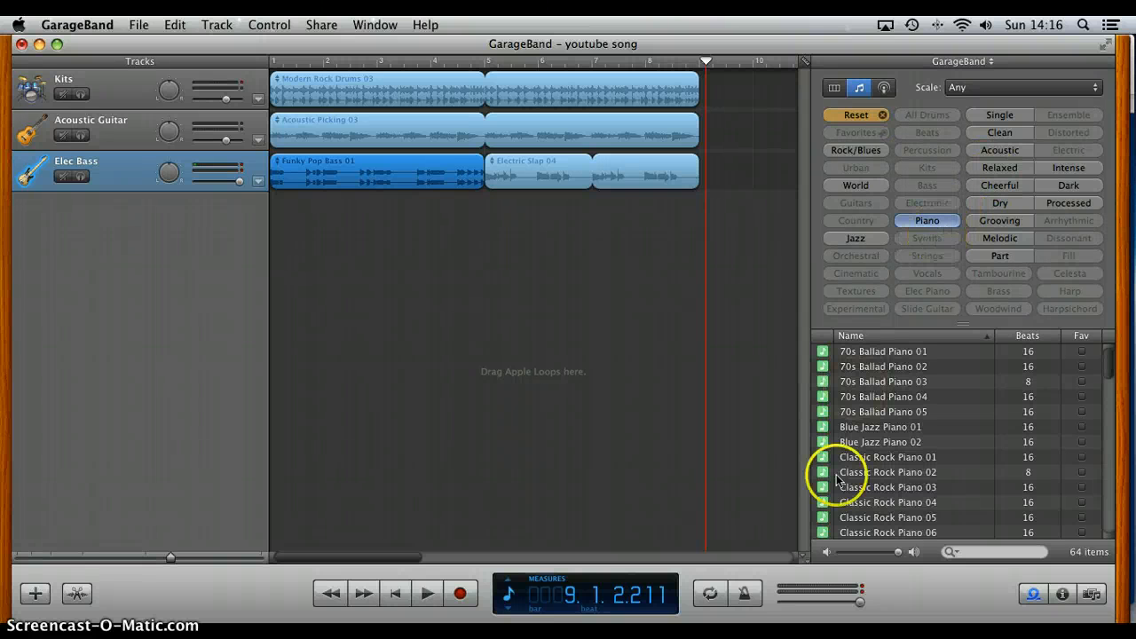
click(872, 487)
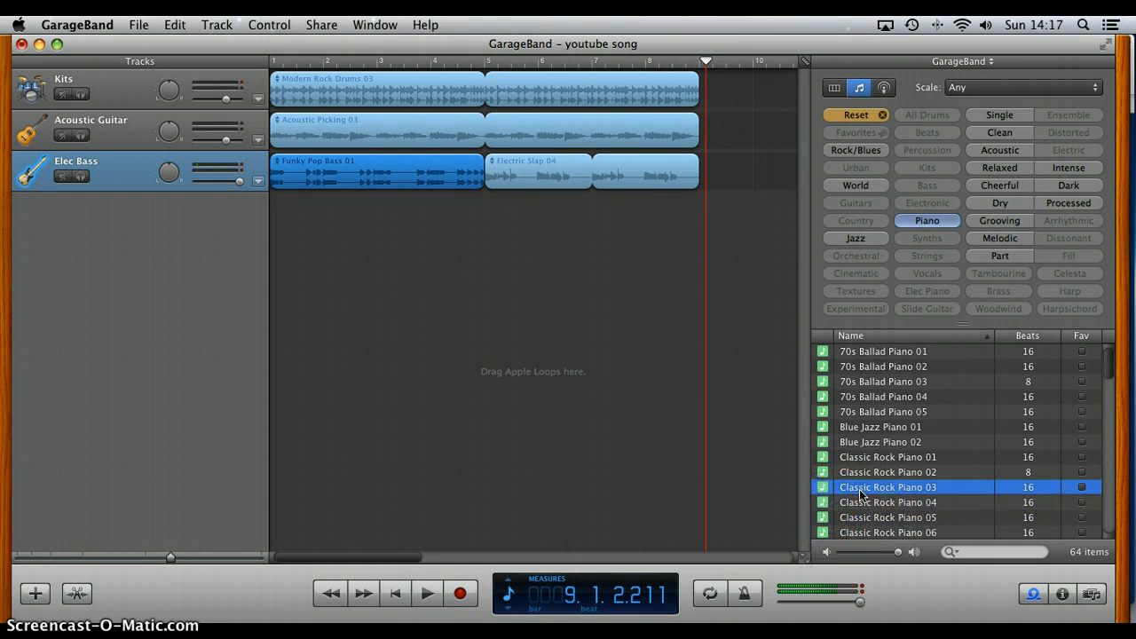
Step: Add Classic Rock Piano 03 on a new track at measure 1 and loop it to measure 9, level with the other tracks
drag(859, 493, 374, 292)
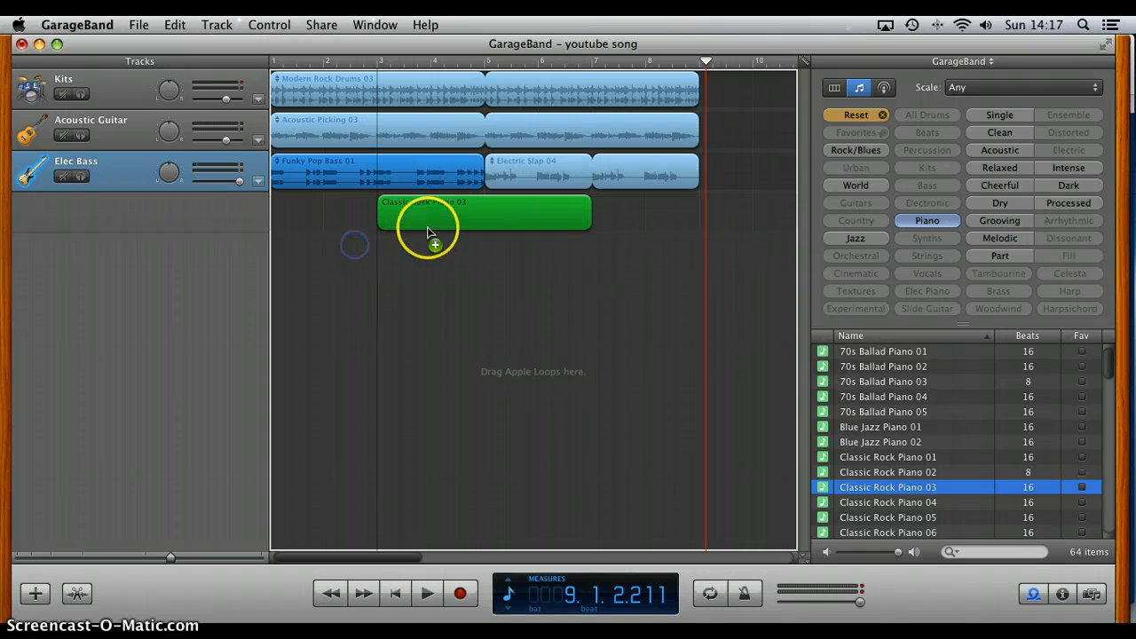
drag(412, 205, 306, 213)
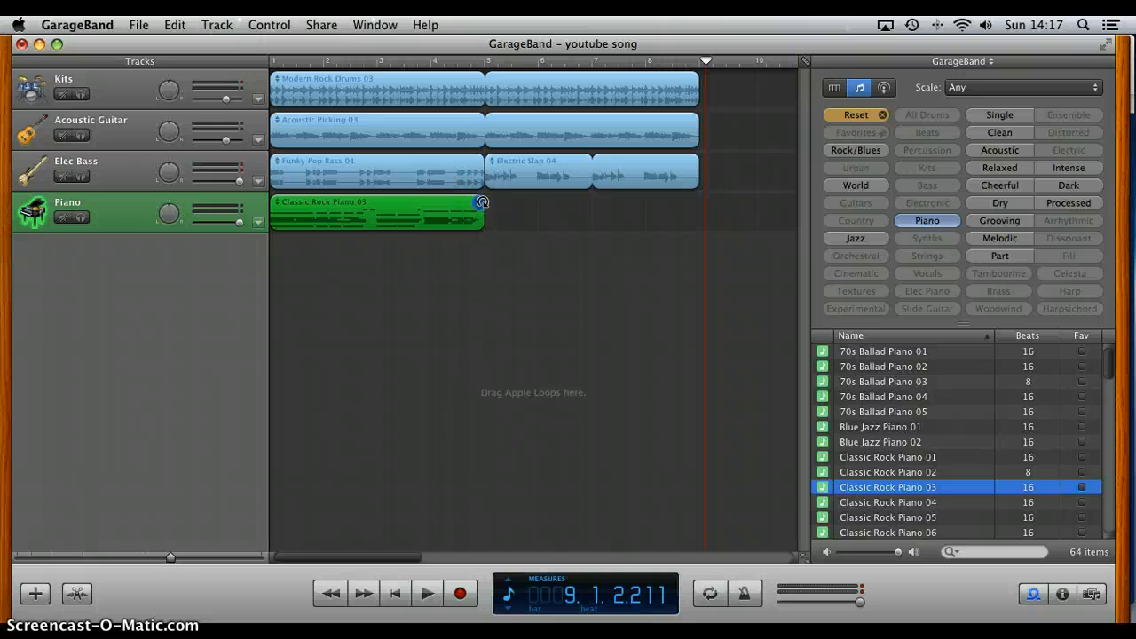
drag(482, 202, 699, 220)
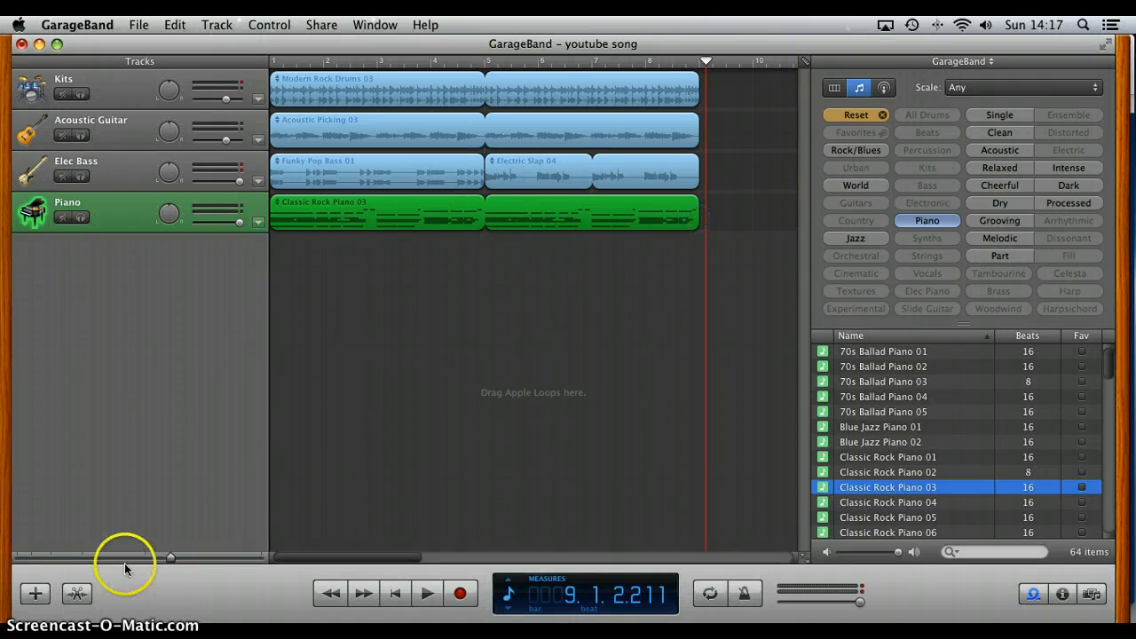
Step: Open the piano loop in the note editor, play the song briefly from measure 3, and return the playhead to measure 3
click(76, 594)
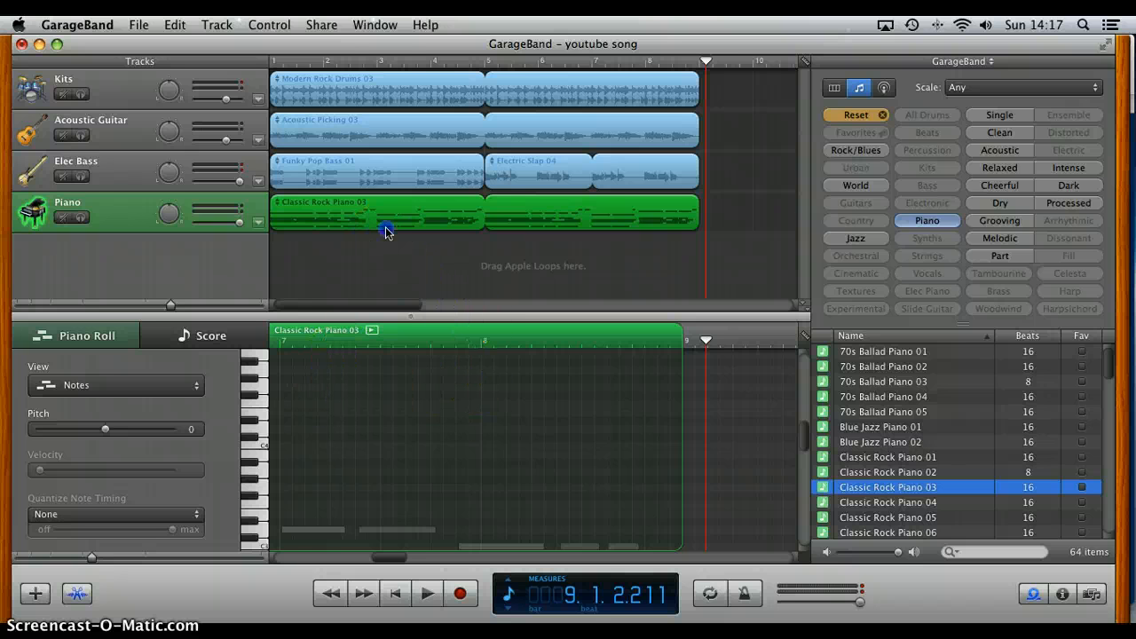
click(380, 60)
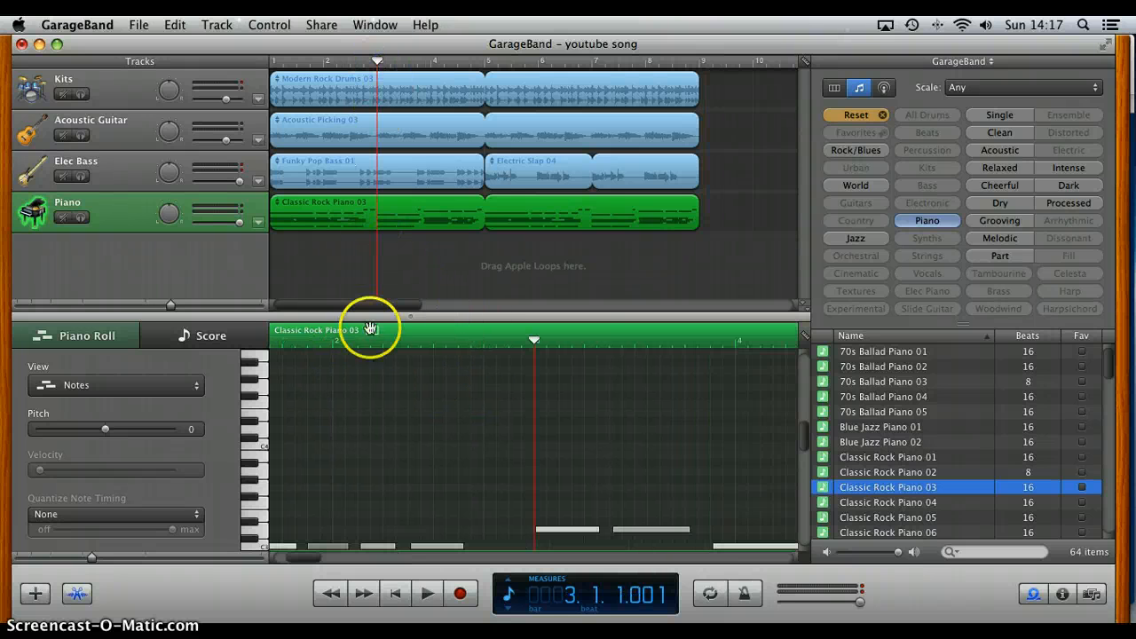
scroll(459, 373, up, 5)
scroll(460, 373, left, 3)
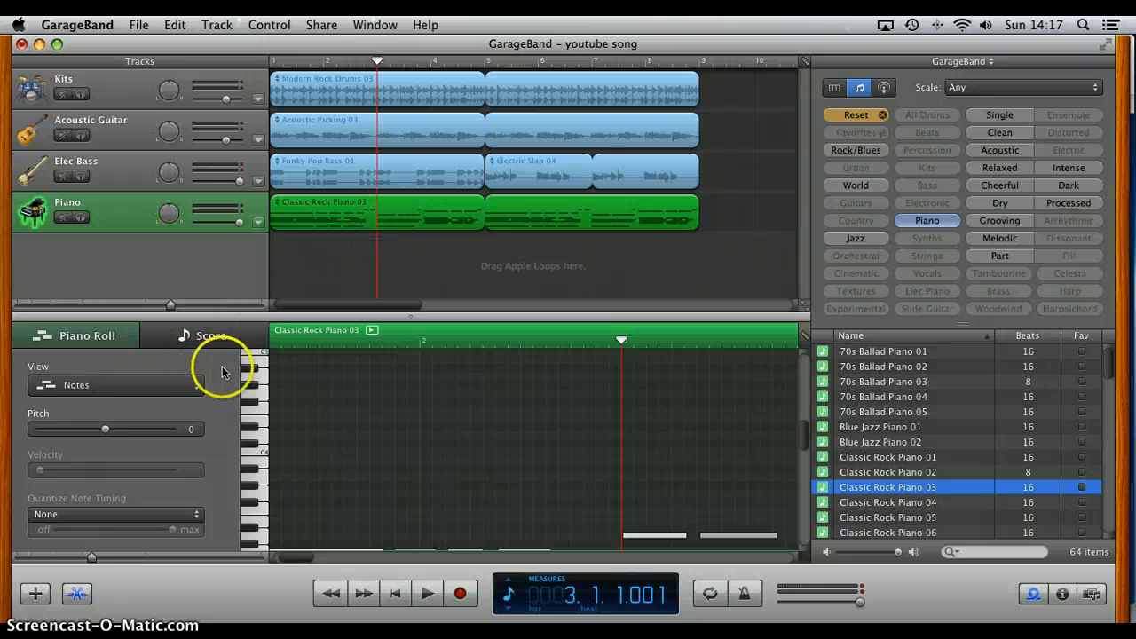
key(space)
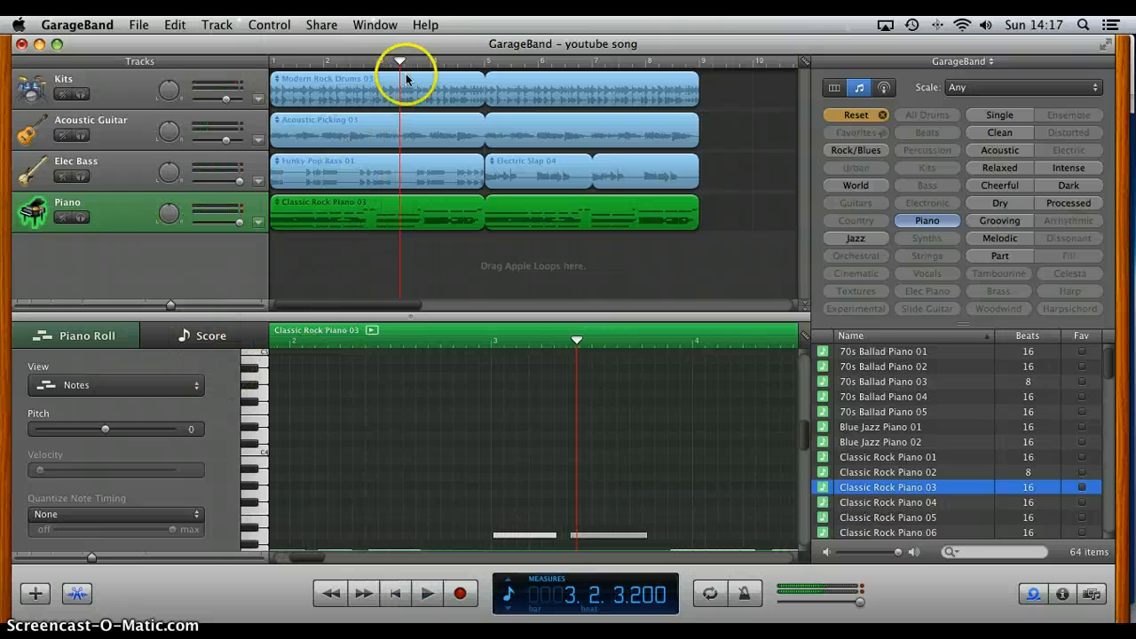
drag(396, 60, 376, 60)
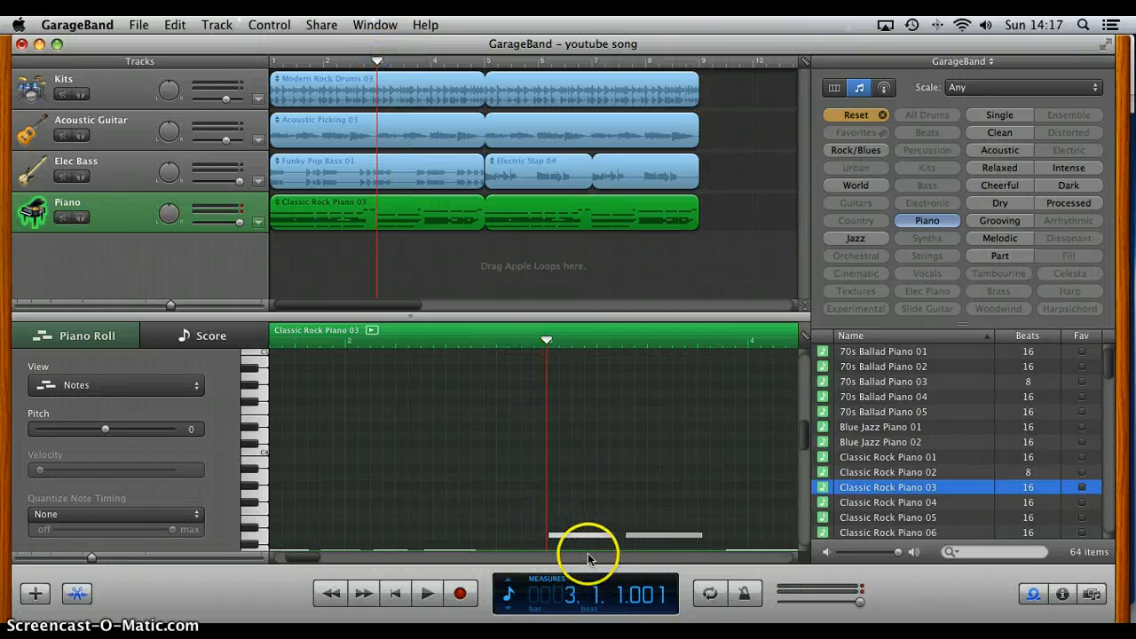
Step: Try shortening the first high piano note at measure 3, play it back, and stretch the note out to about its original length
scroll(662, 534, right, 5)
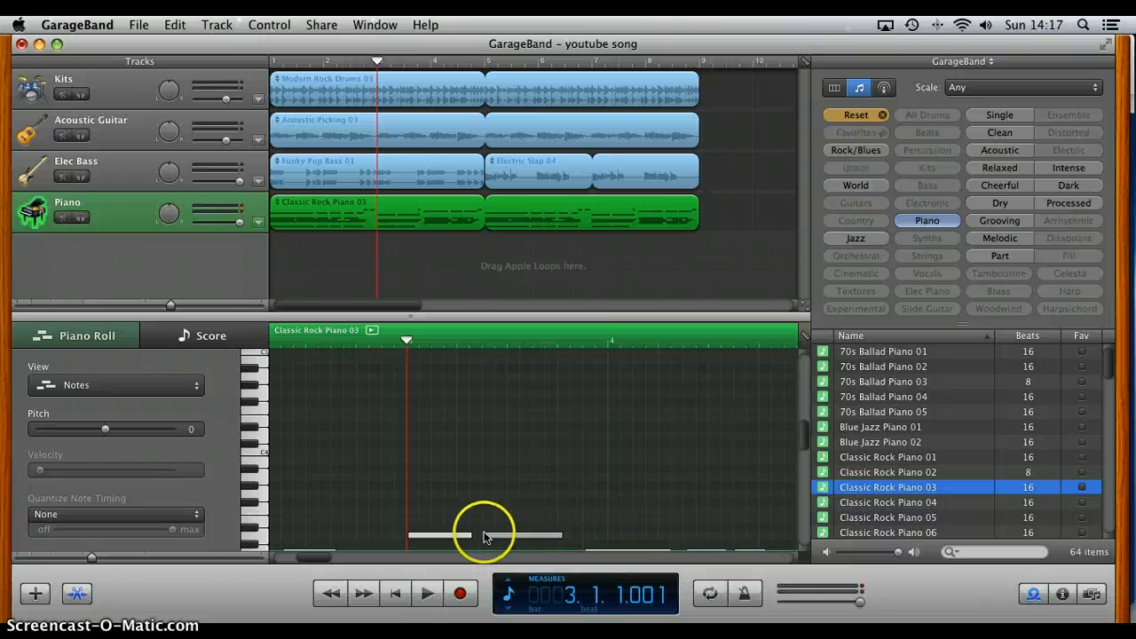
drag(470, 534, 448, 514)
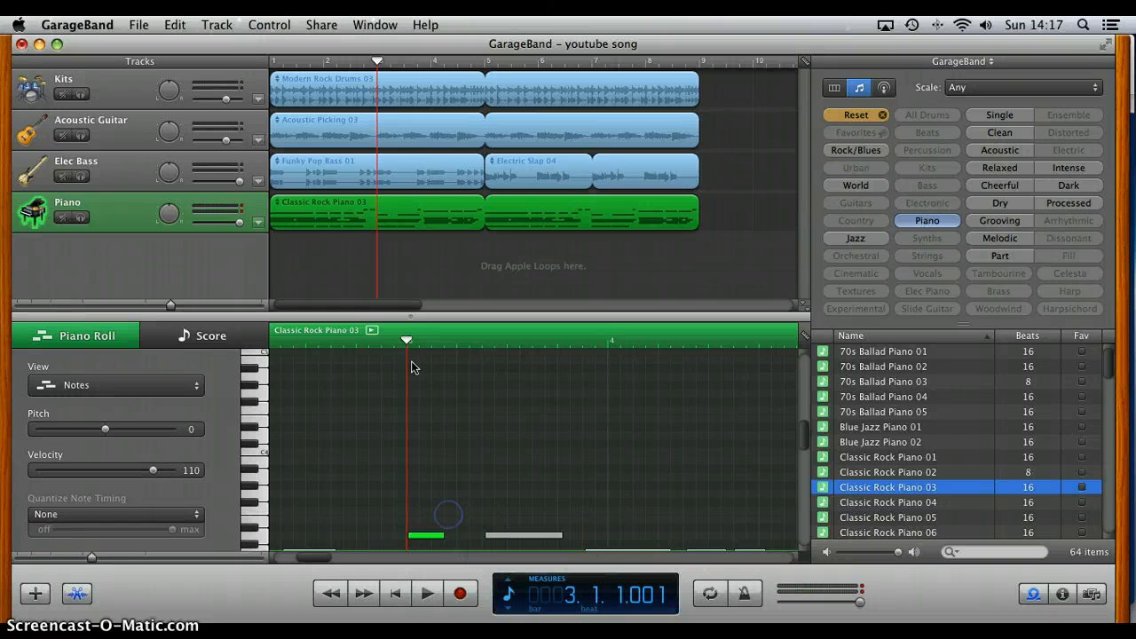
key(space)
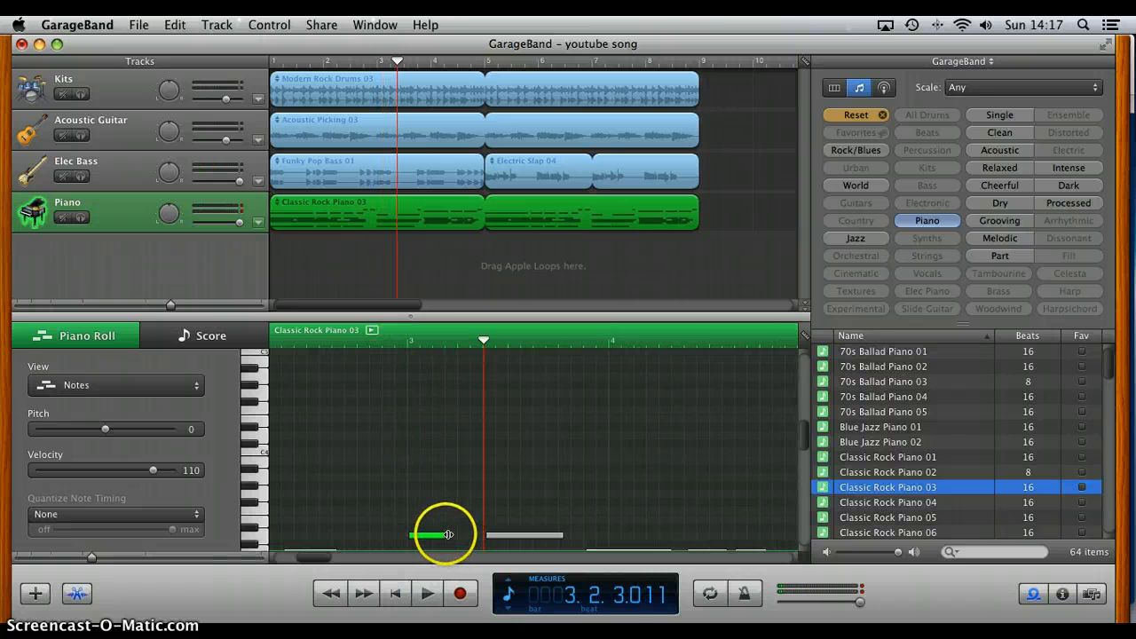
drag(448, 534, 473, 534)
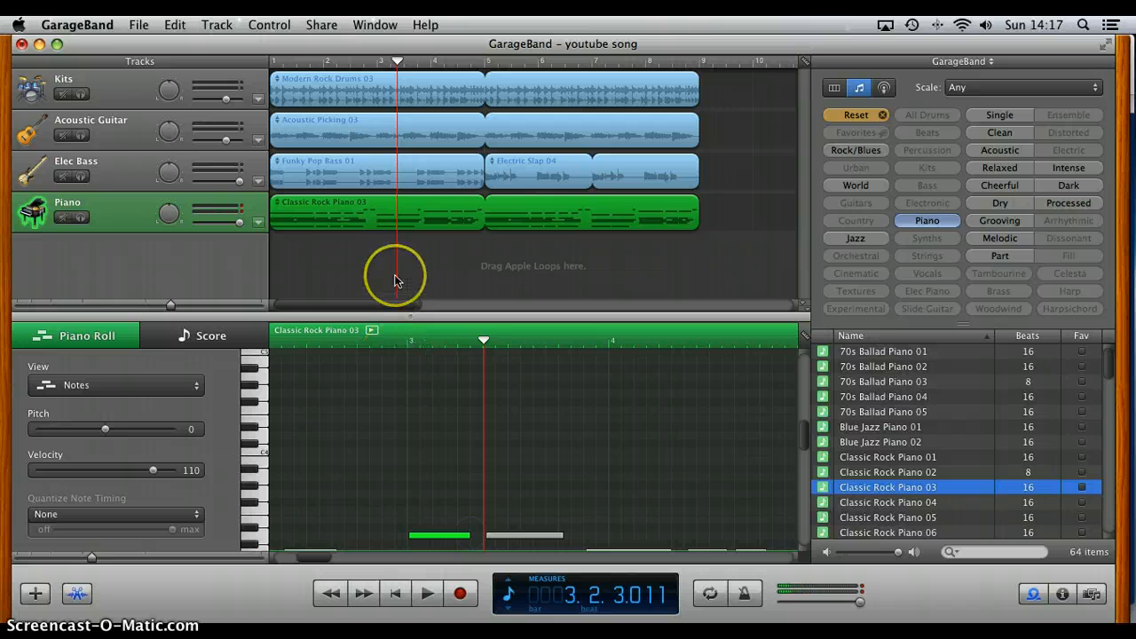
drag(397, 281, 395, 281)
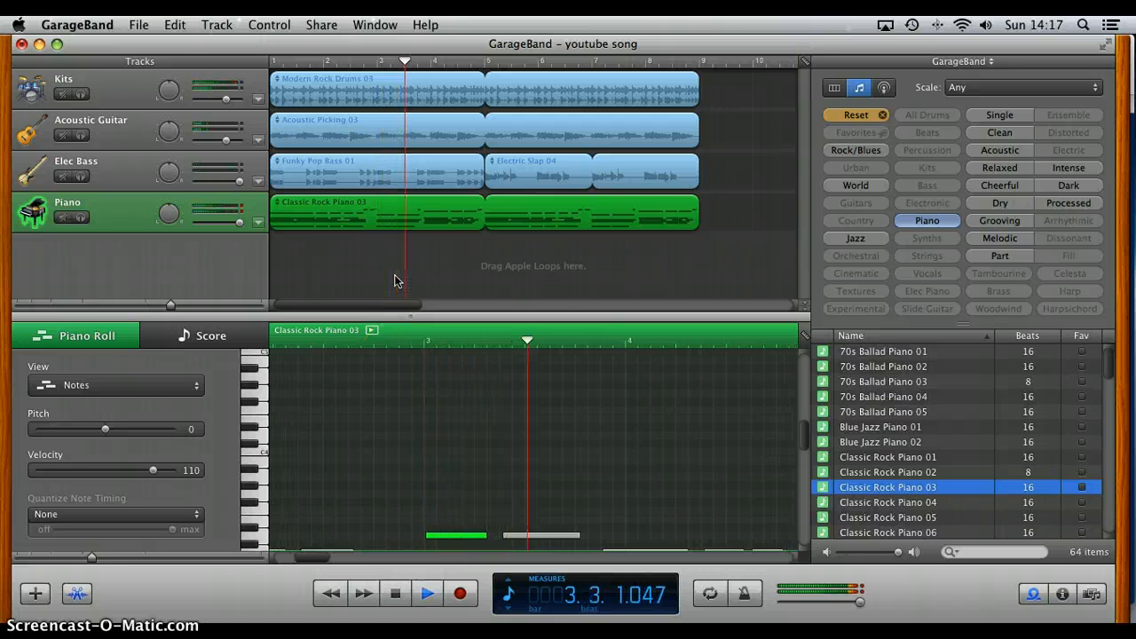
key(space)
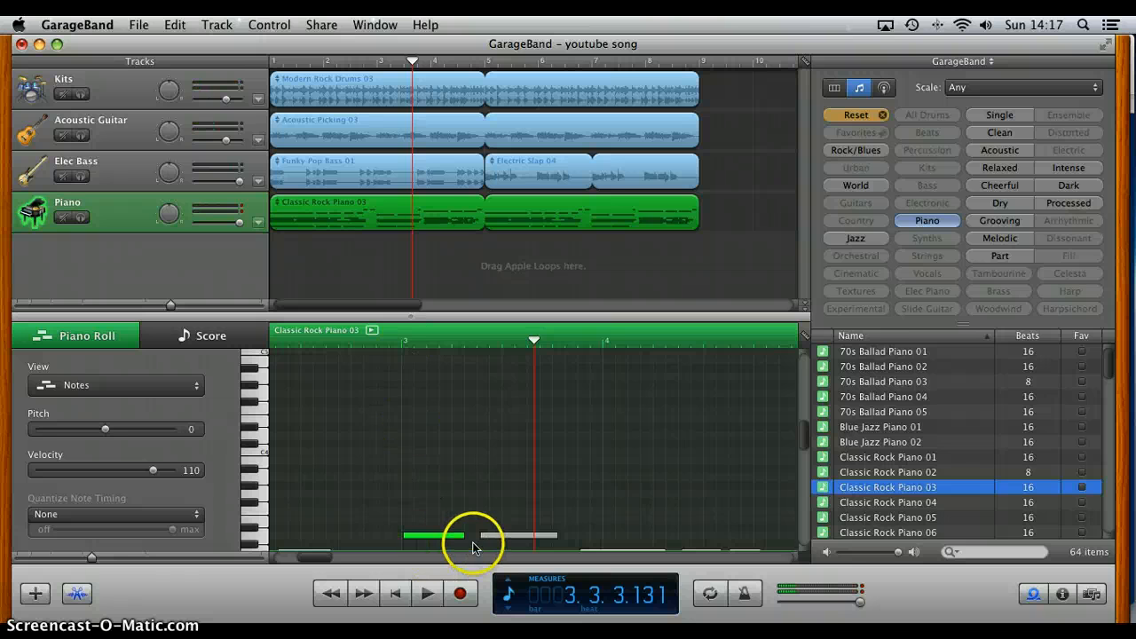
Step: Shorten the top note of the measure 3 piano chord to a very short note and play from measure 3
drag(468, 537, 405, 536)
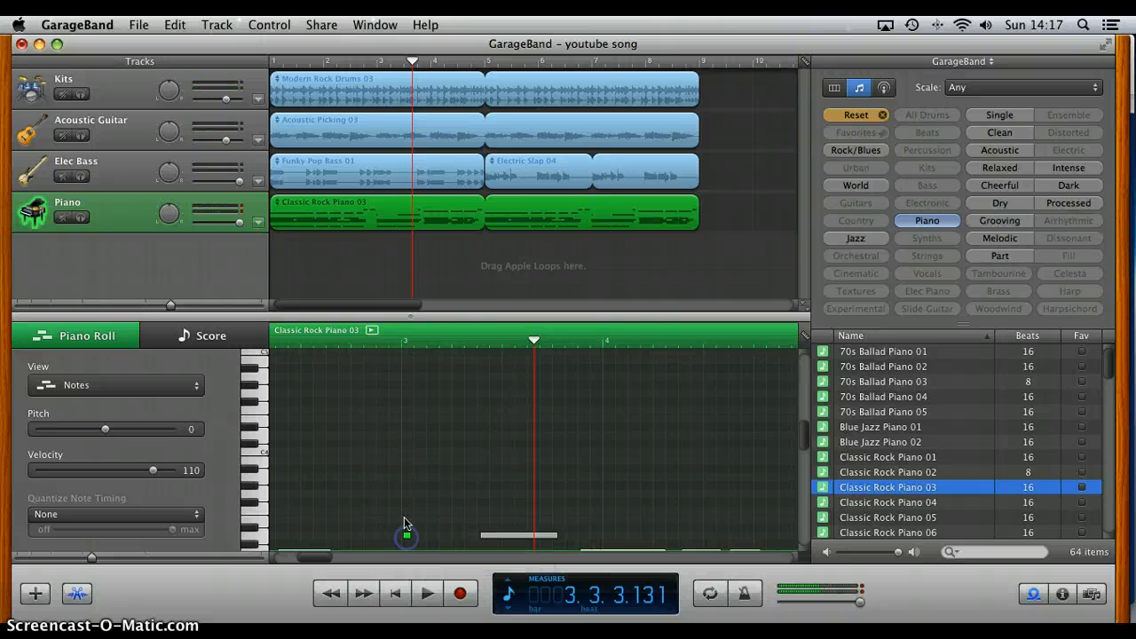
click(403, 355)
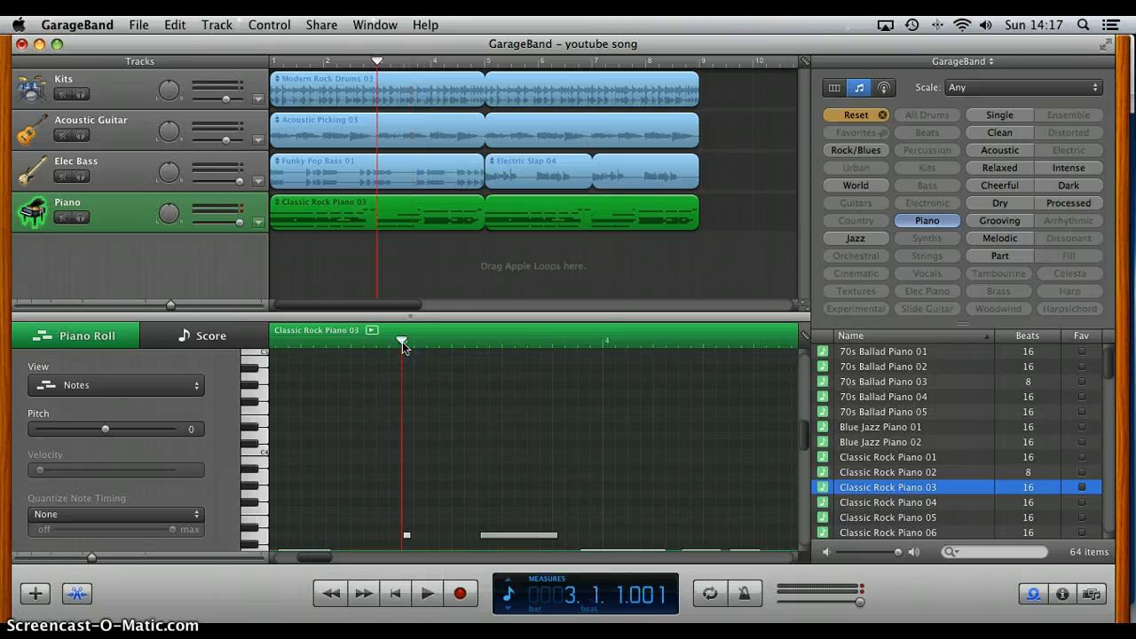
key(space)
click(397, 473)
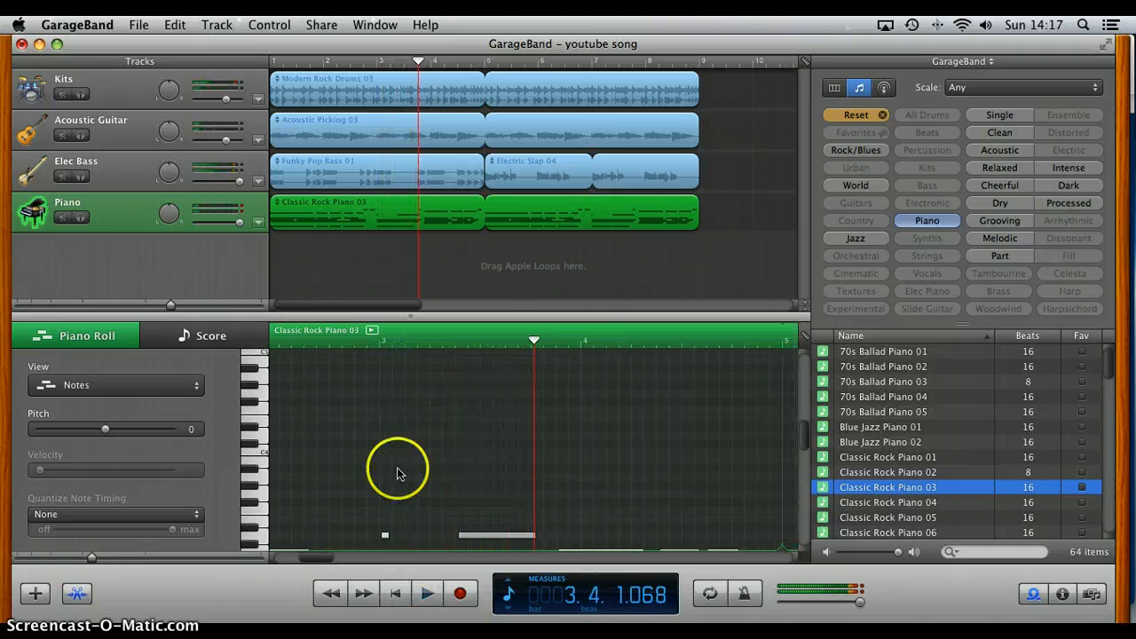
Step: Shorten the four lower notes of the piano chord at measure 3 to very short notes
scroll(472, 461, down, 5)
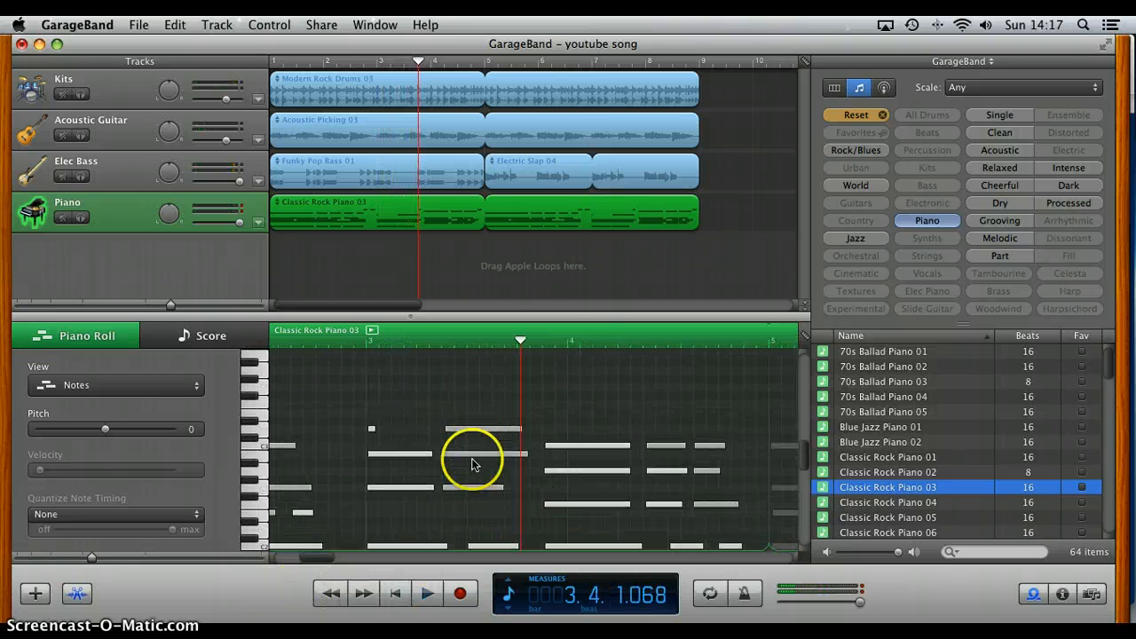
click(424, 456)
drag(432, 453, 370, 452)
drag(437, 486, 374, 486)
scroll(412, 492, down, 3)
scroll(412, 492, down, 1)
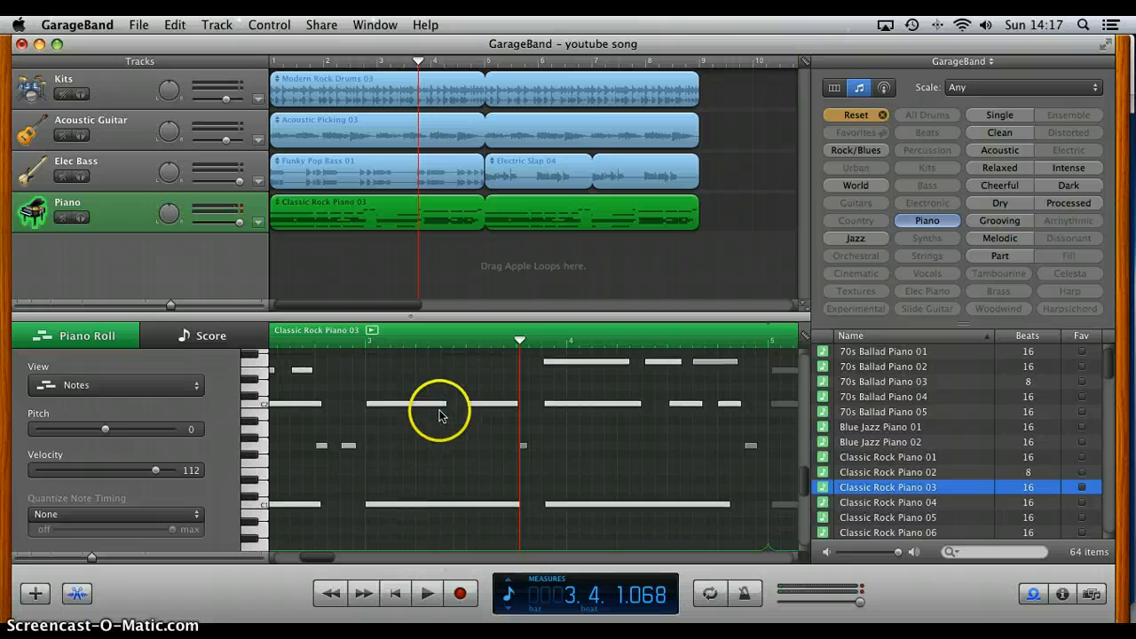
drag(444, 407, 364, 402)
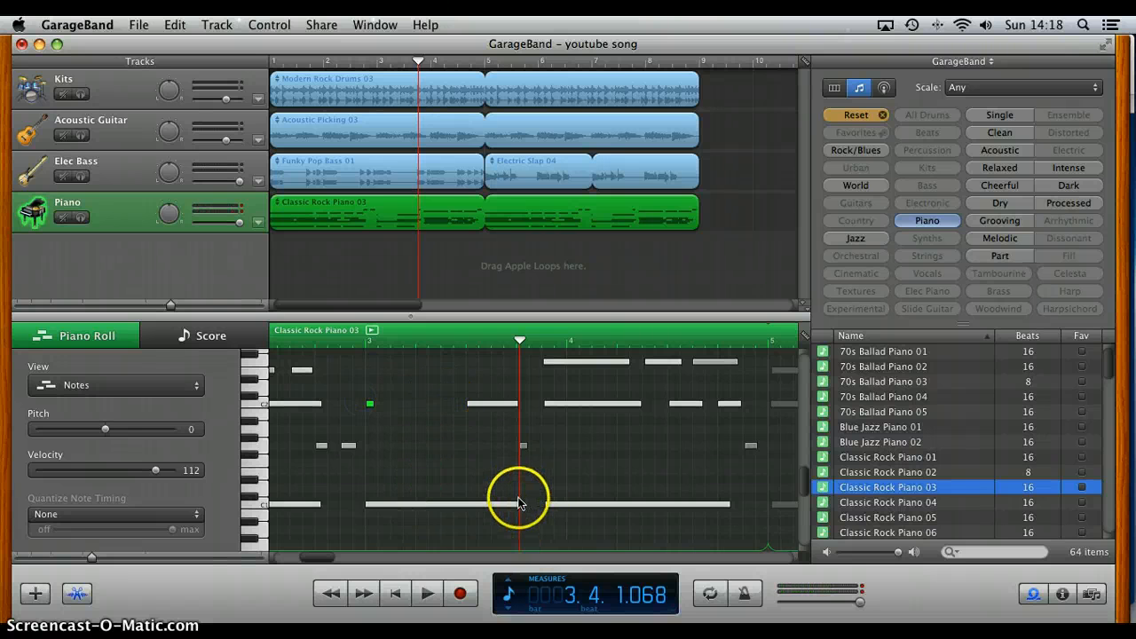
drag(521, 507, 343, 502)
Step: Play the song from measure 3 to hear the shortened piano chord
scroll(428, 518, down, 5)
scroll(428, 517, down, 3)
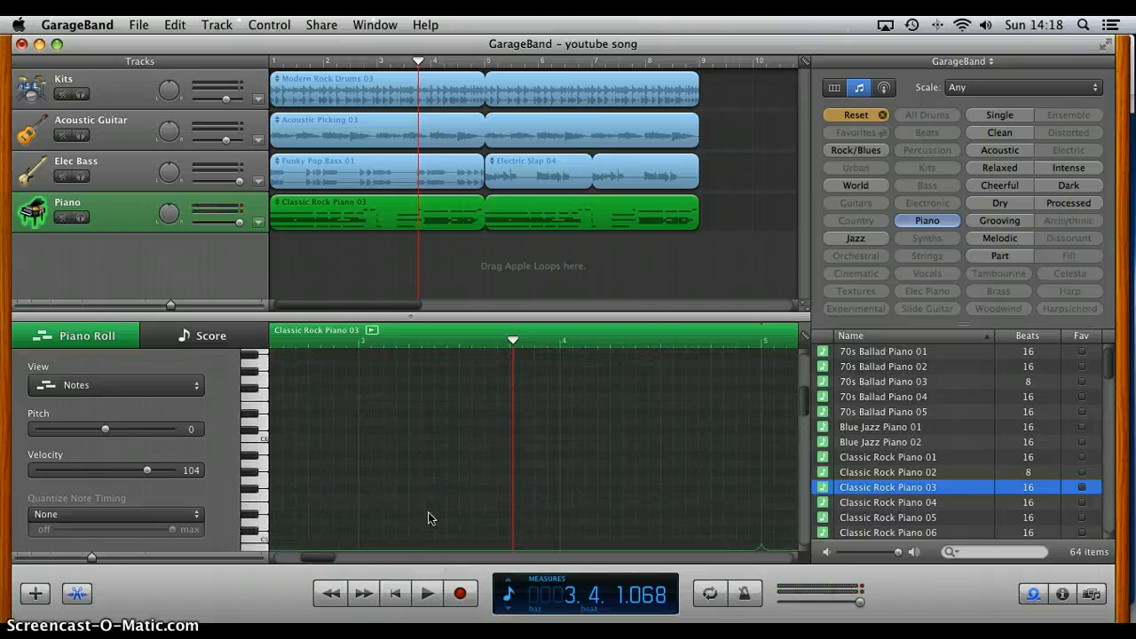
key(space)
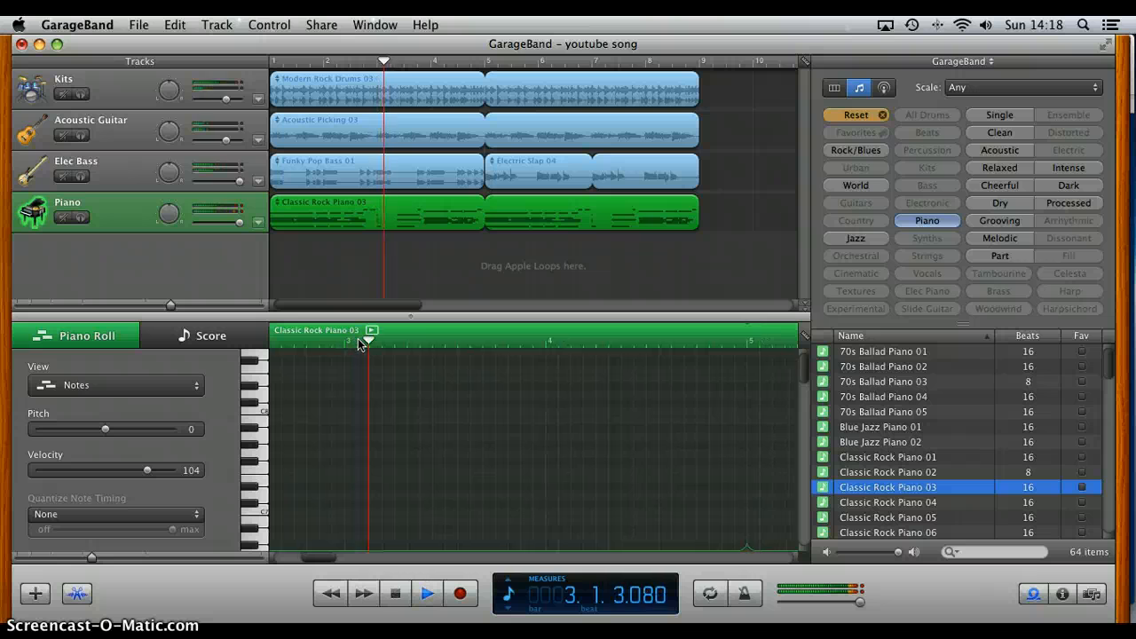
click(377, 382)
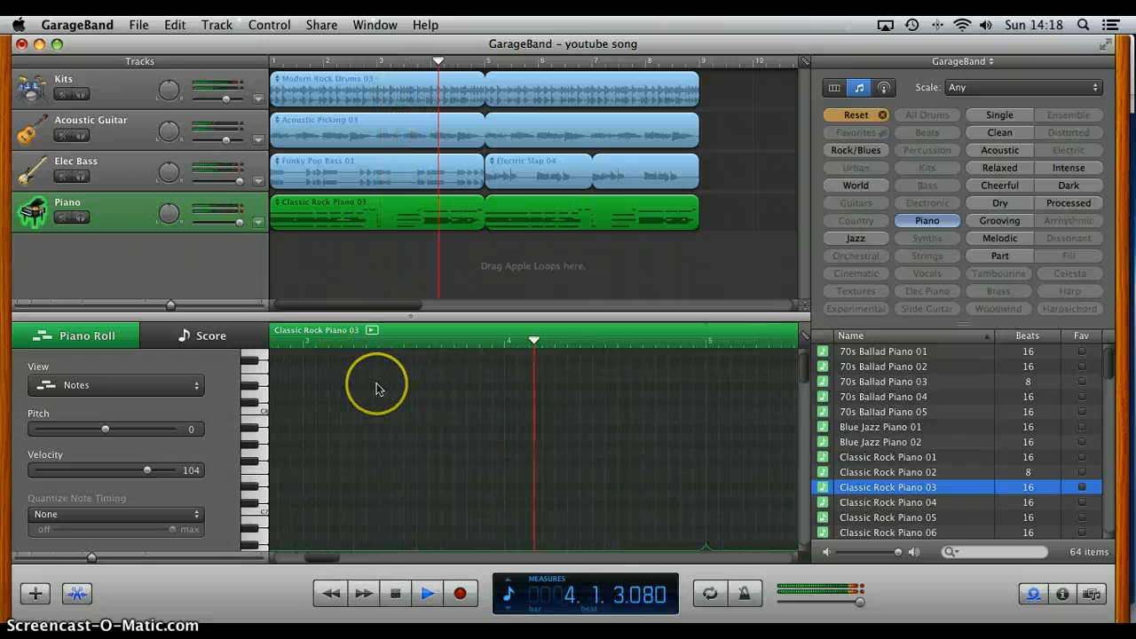
Step: Stop playback, move the playhead back to measure 3, and replay the edited piano passage, stopping before measure 4
scroll(376, 383, down, 2)
key(Left)
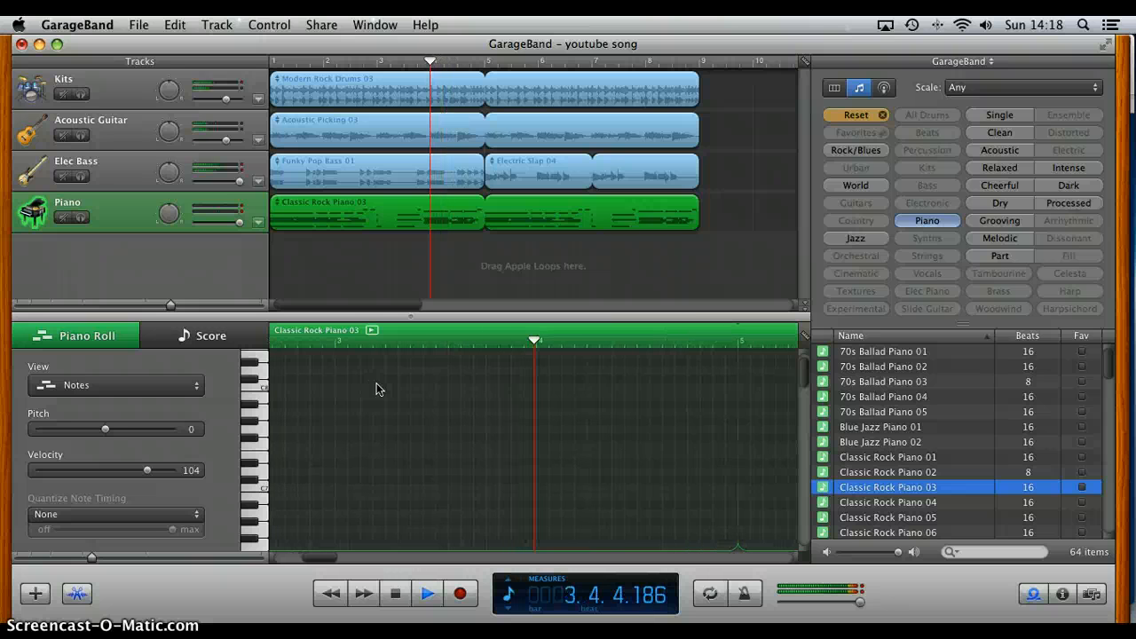
key(space)
key(Left)
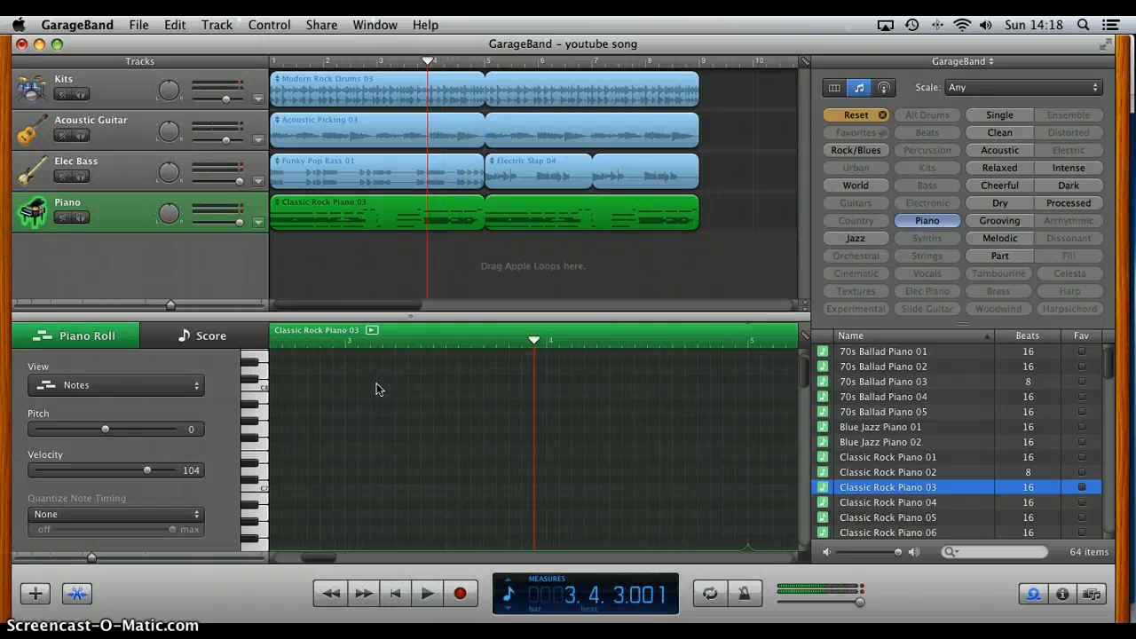
key(Left)
key(Left)
key(Left)
key(Left)
key(Left)
key(Left)
key(Left)
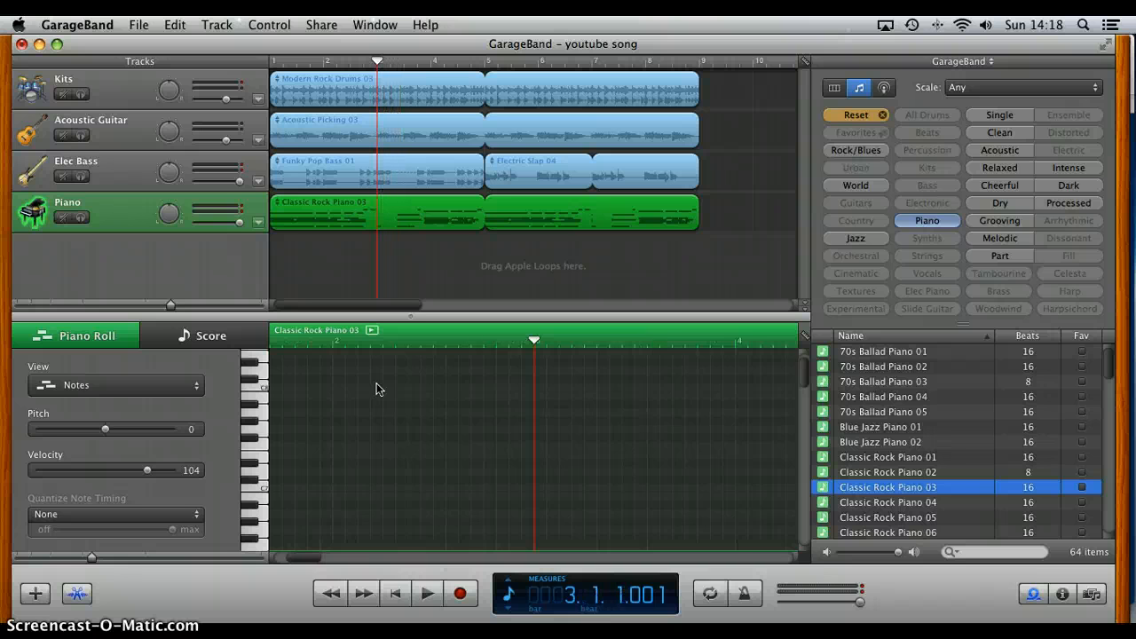
key(space)
key(space)
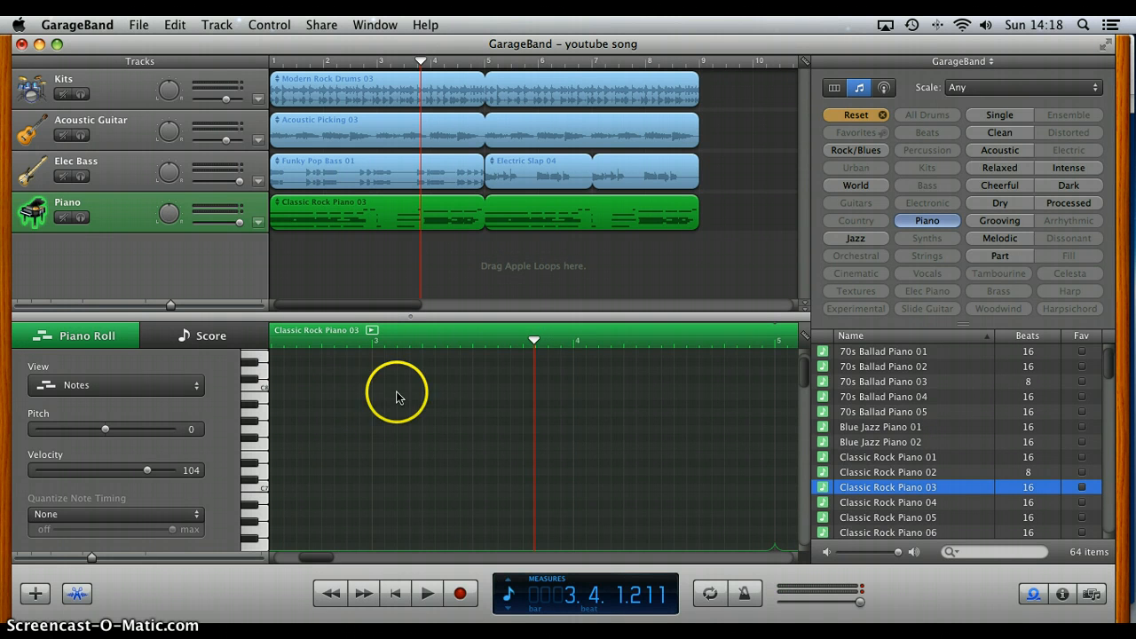
Step: Move the playhead back to the start of measure 3 using the piano roll's ruler
scroll(446, 427, up, 2)
scroll(447, 428, right, 3)
scroll(447, 427, left, 5)
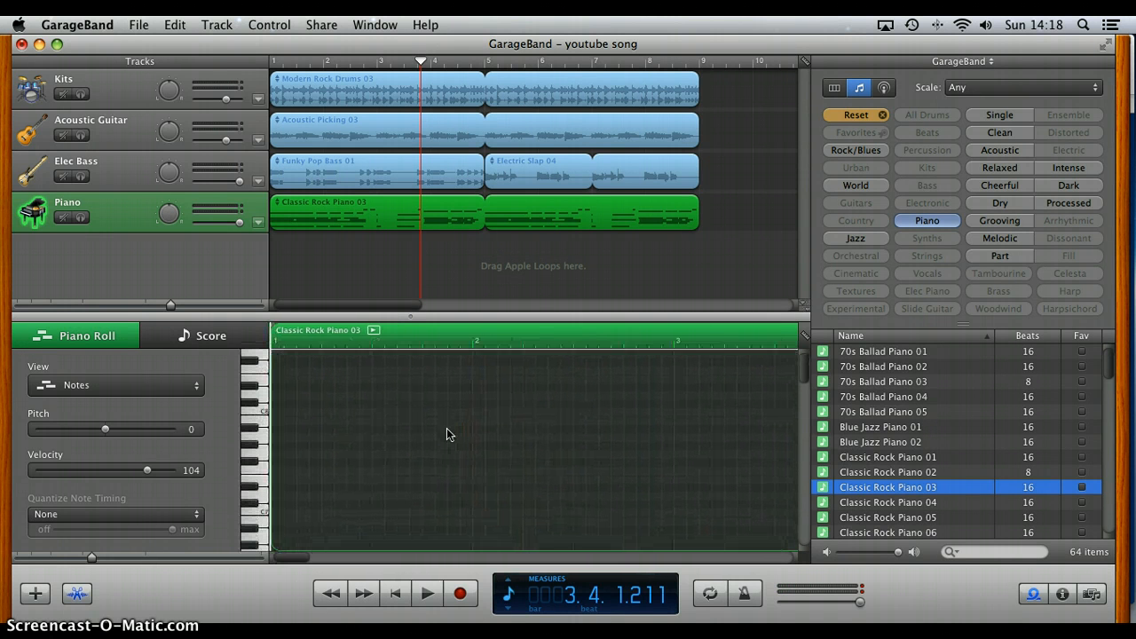
scroll(447, 428, down, 1)
click(449, 411)
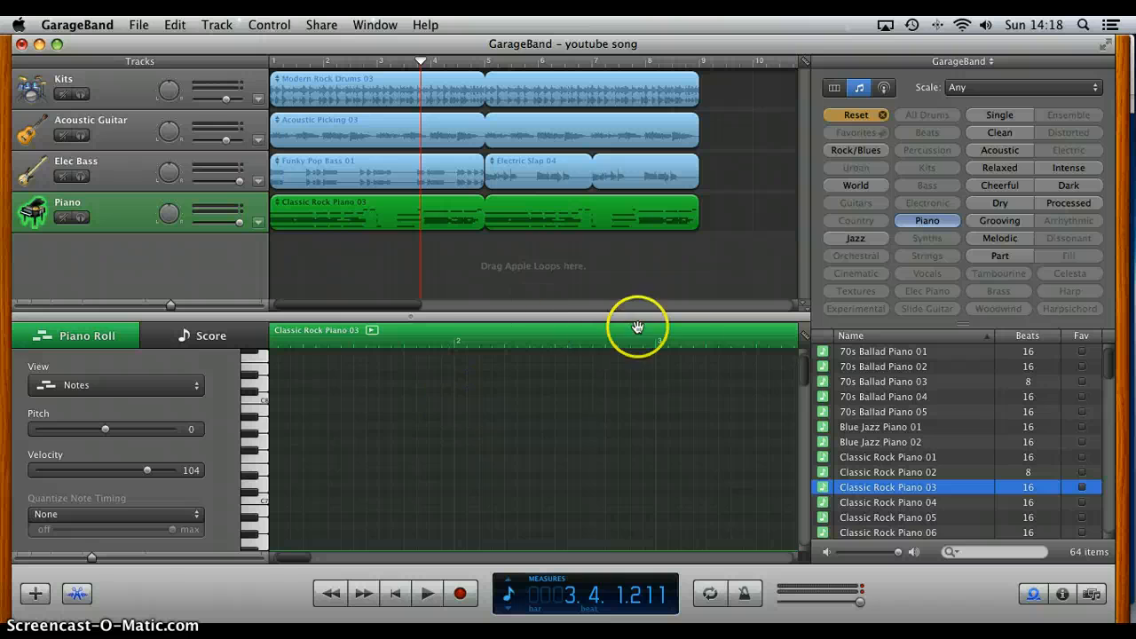
click(562, 456)
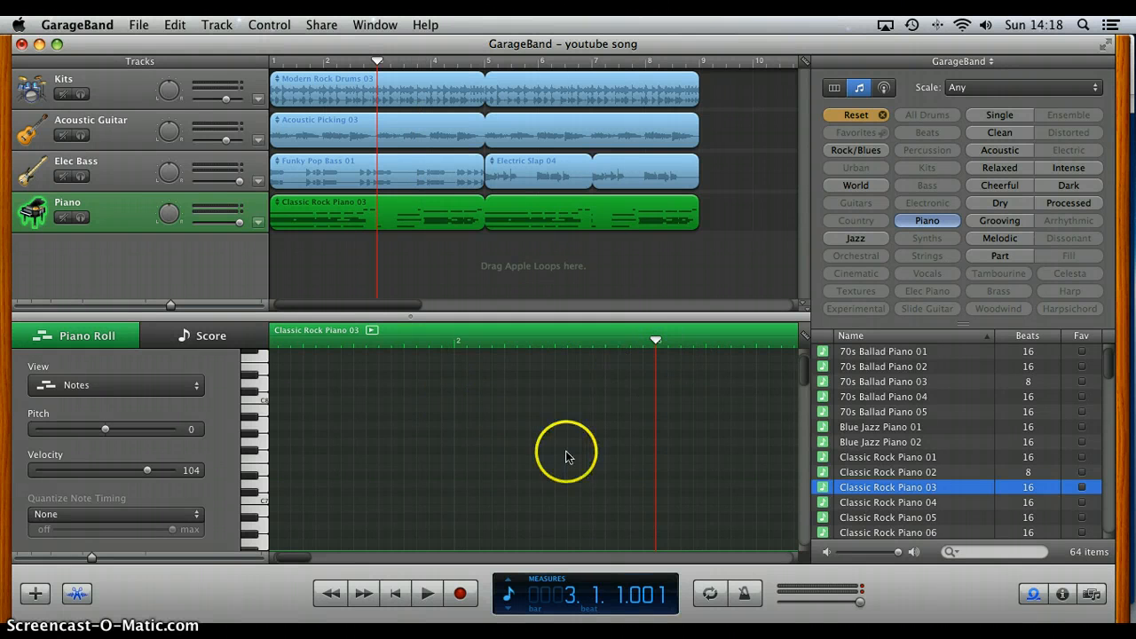
Step: Examine the piano loop's notes around measures 2 to 4 in the piano roll
scroll(563, 456, right, 2)
scroll(563, 462, down, 5)
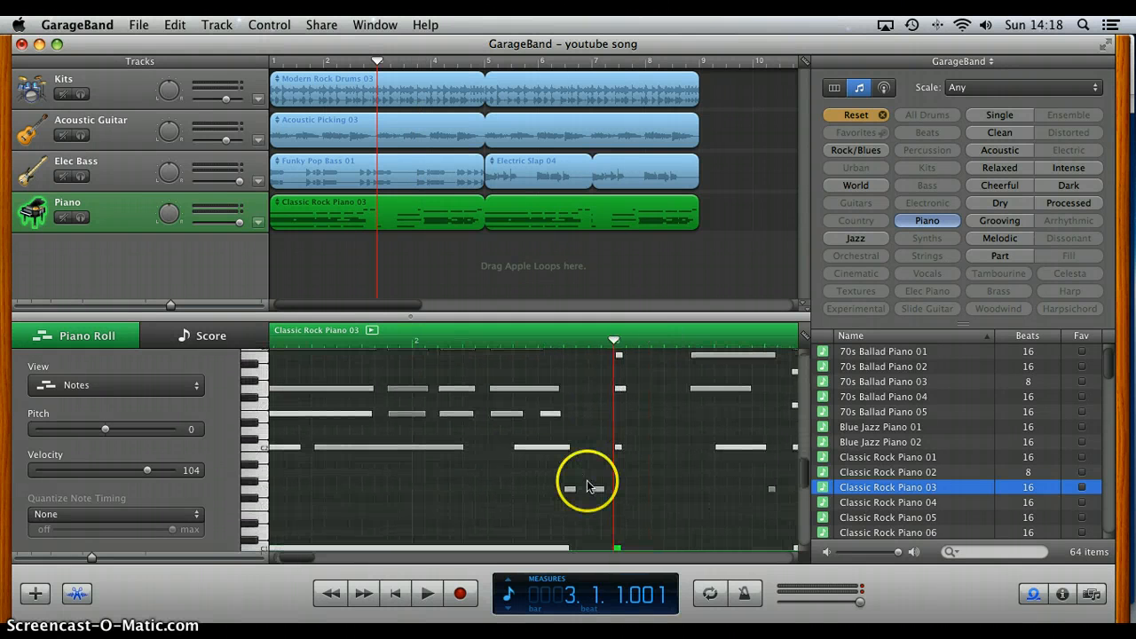
scroll(588, 484, down, 4)
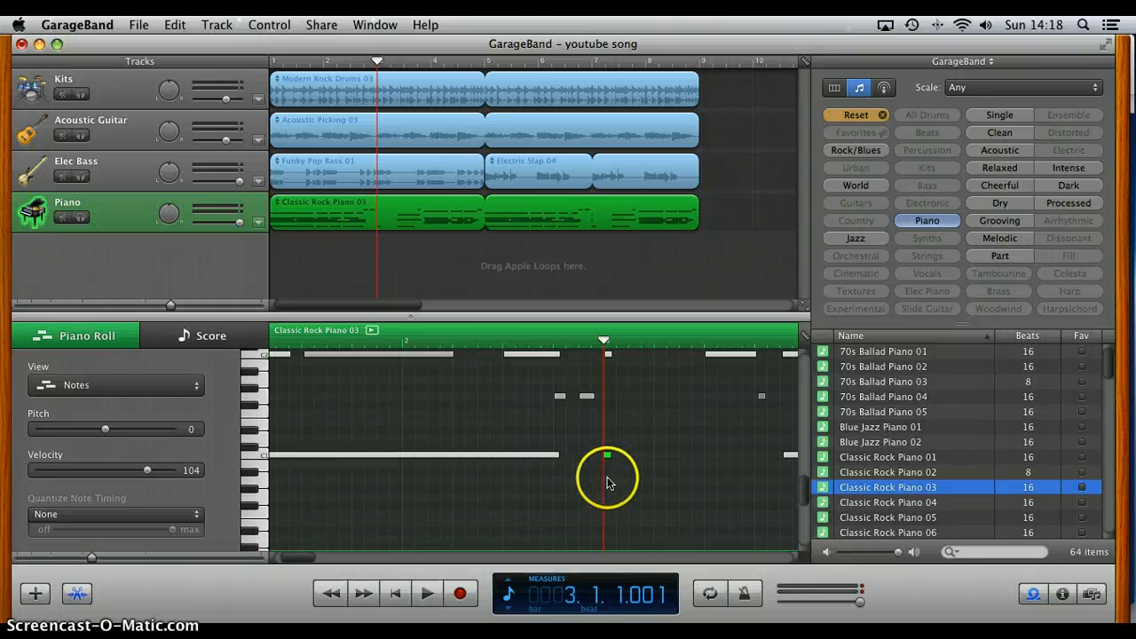
scroll(608, 483, down, 8)
scroll(608, 483, right, 5)
scroll(608, 483, up, 8)
scroll(607, 477, up, 2)
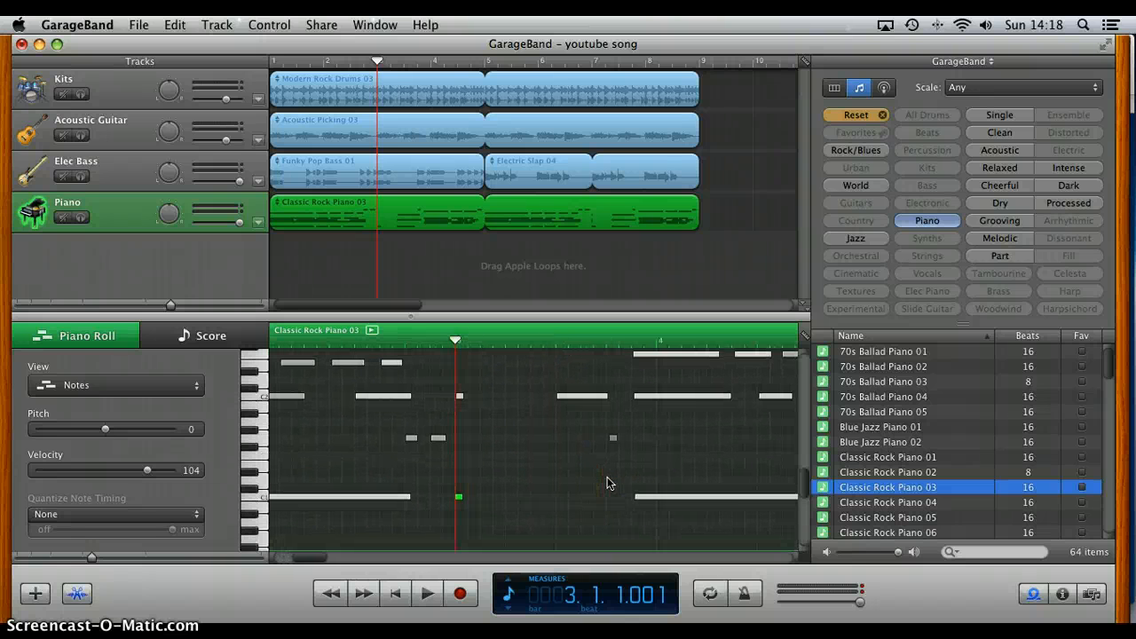
click(603, 508)
scroll(602, 507, up, 5)
scroll(602, 507, down, 6)
scroll(602, 507, right, 2)
scroll(602, 512, up, 1)
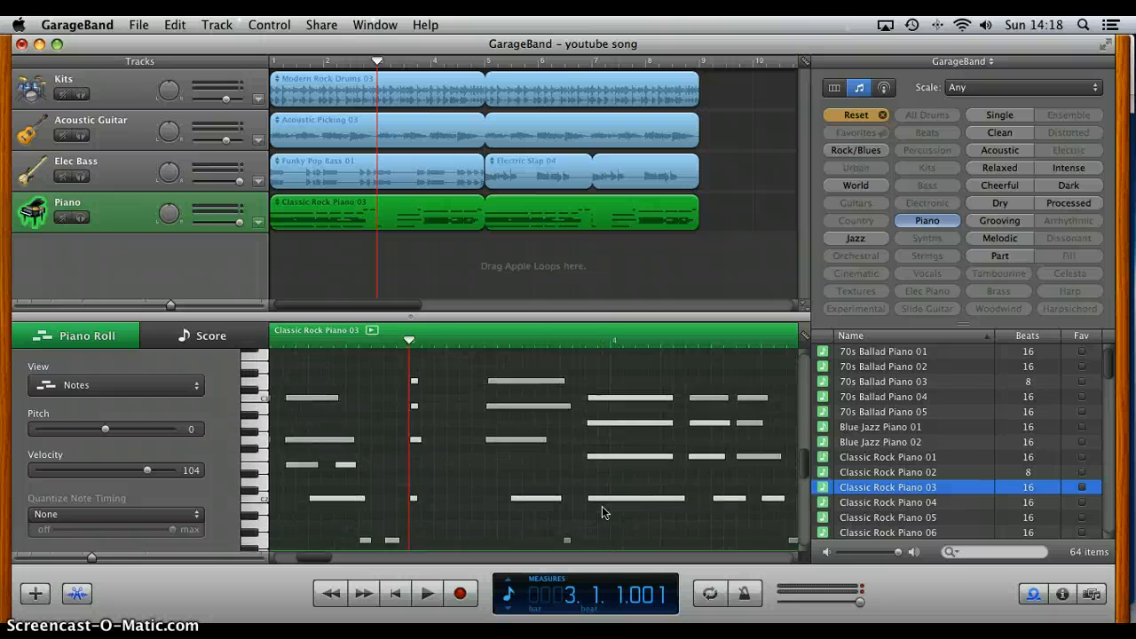
scroll(602, 512, left, 5)
Step: Shorten the G2 note of the measure 3 chord to a length of 0.0.0.004 and briefly play from measure 3
drag(556, 432, 542, 434)
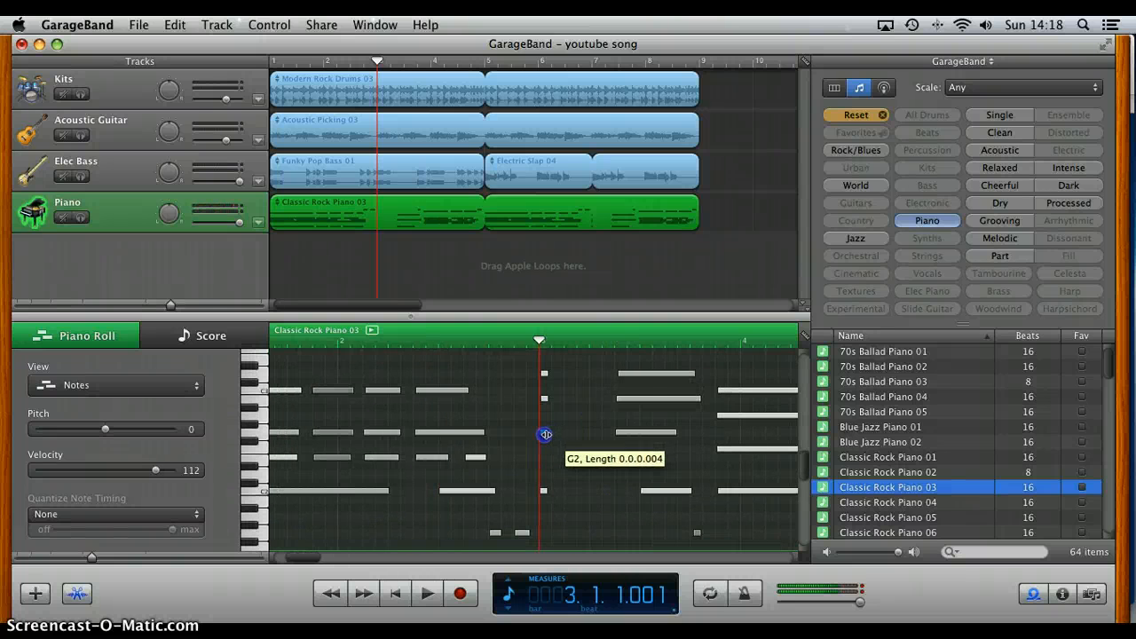
key(space)
key(space)
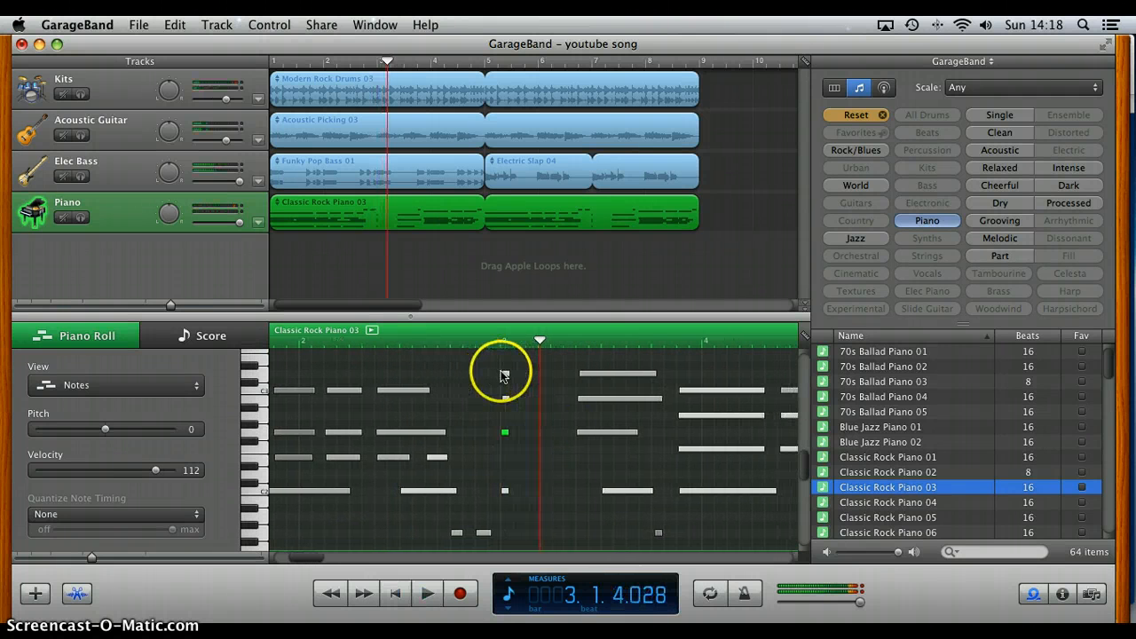
Step: Lengthen the short low piano note just before measure 3 to about the middle of that measure, and play the passage
scroll(498, 470, down, 5)
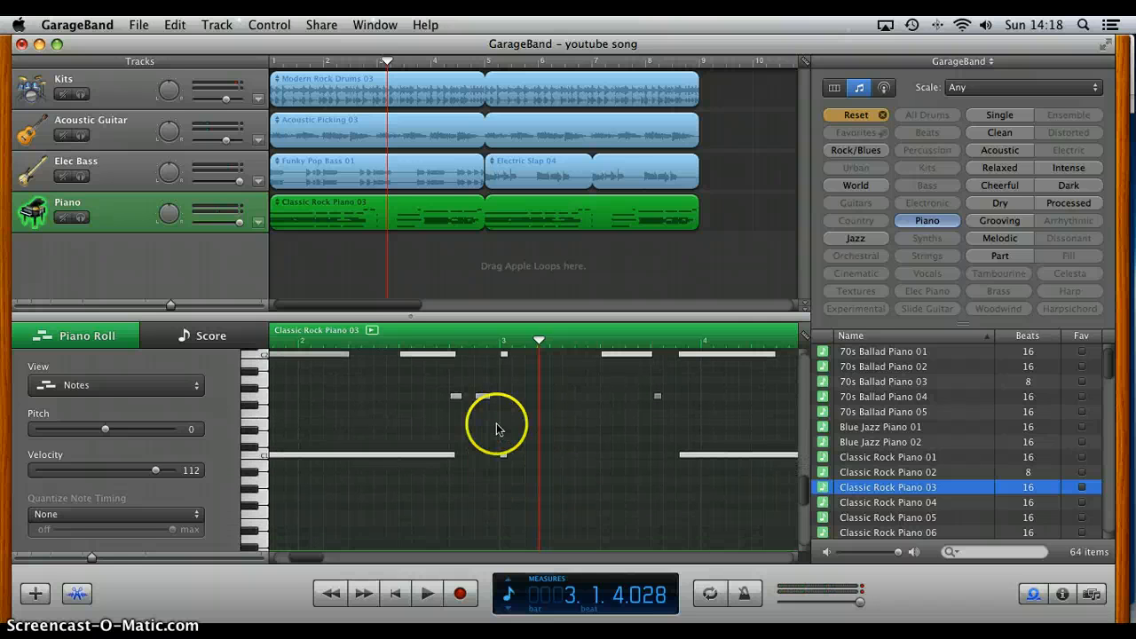
drag(489, 398, 598, 400)
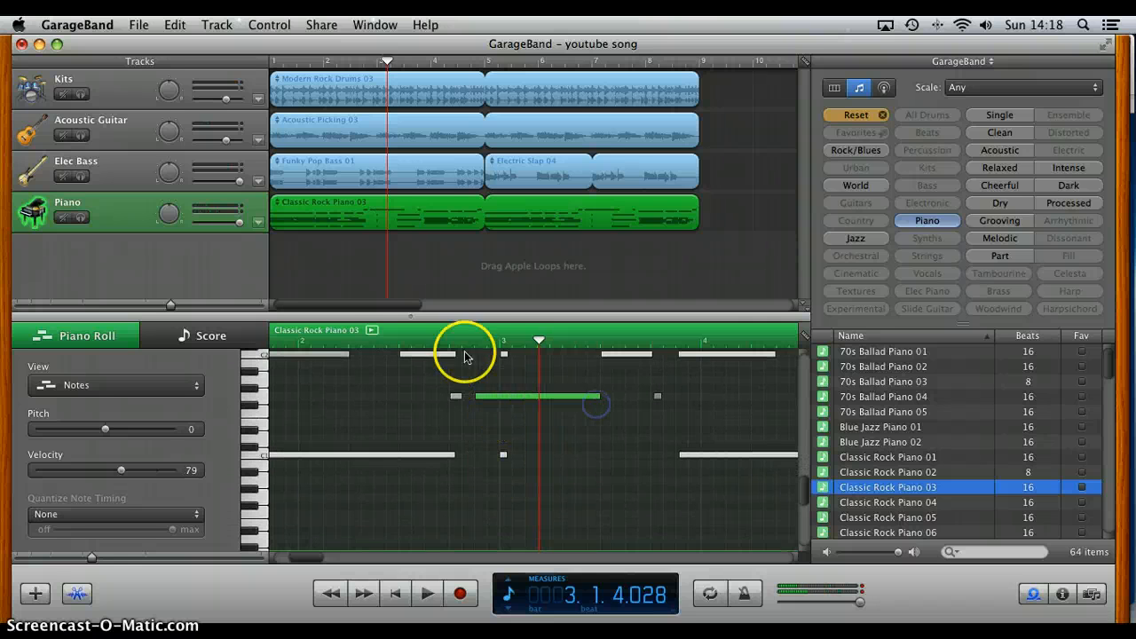
key(space)
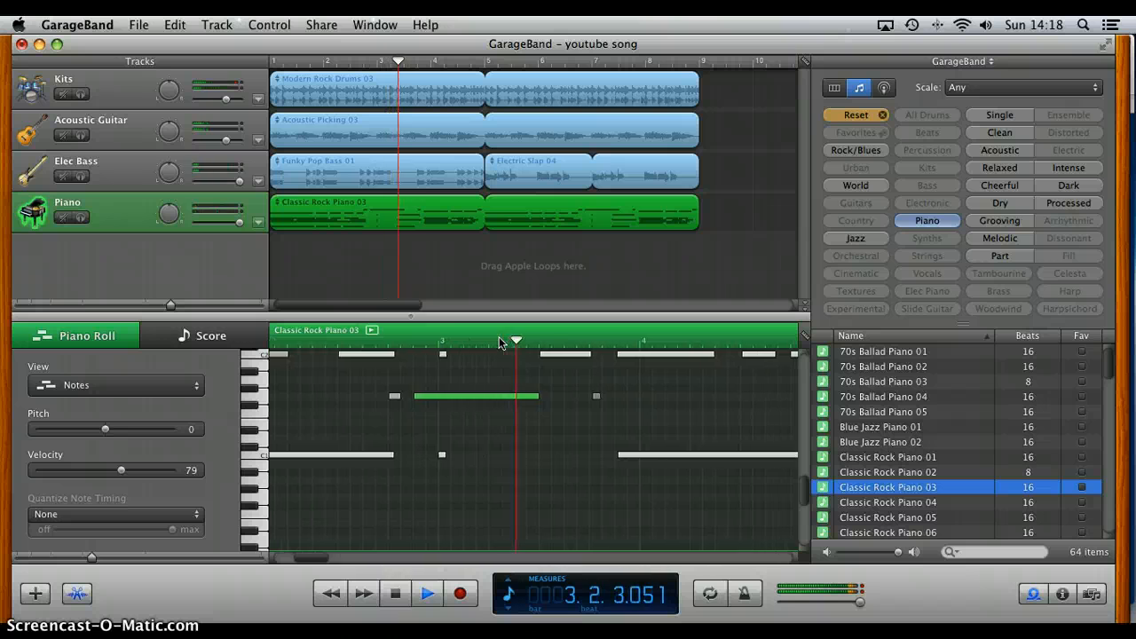
click(280, 344)
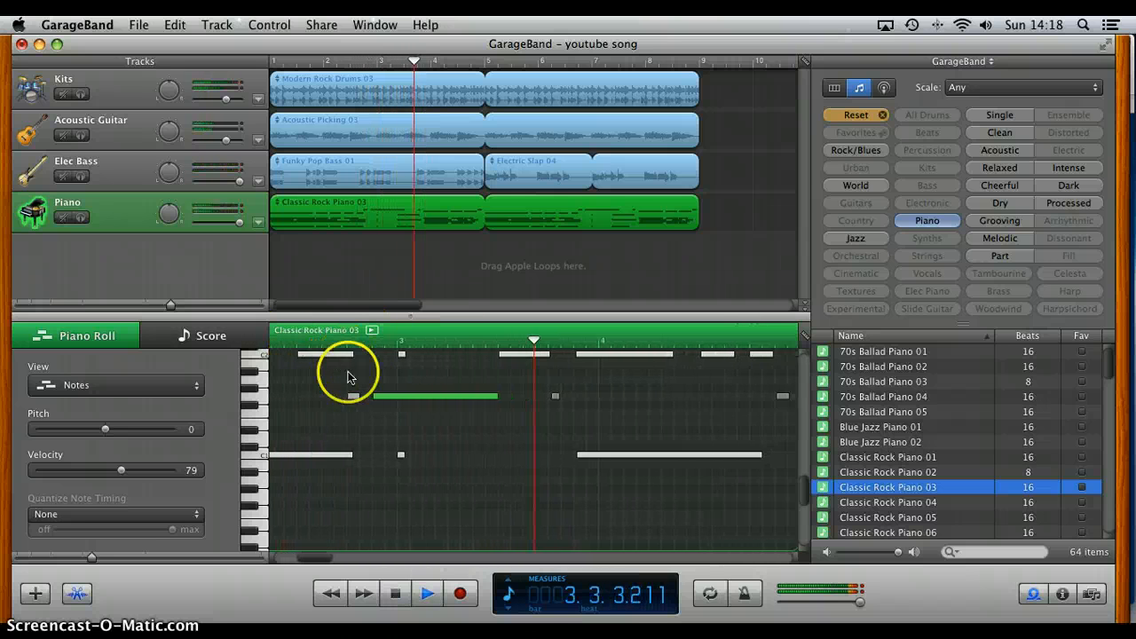
key(space)
scroll(352, 373, up, 5)
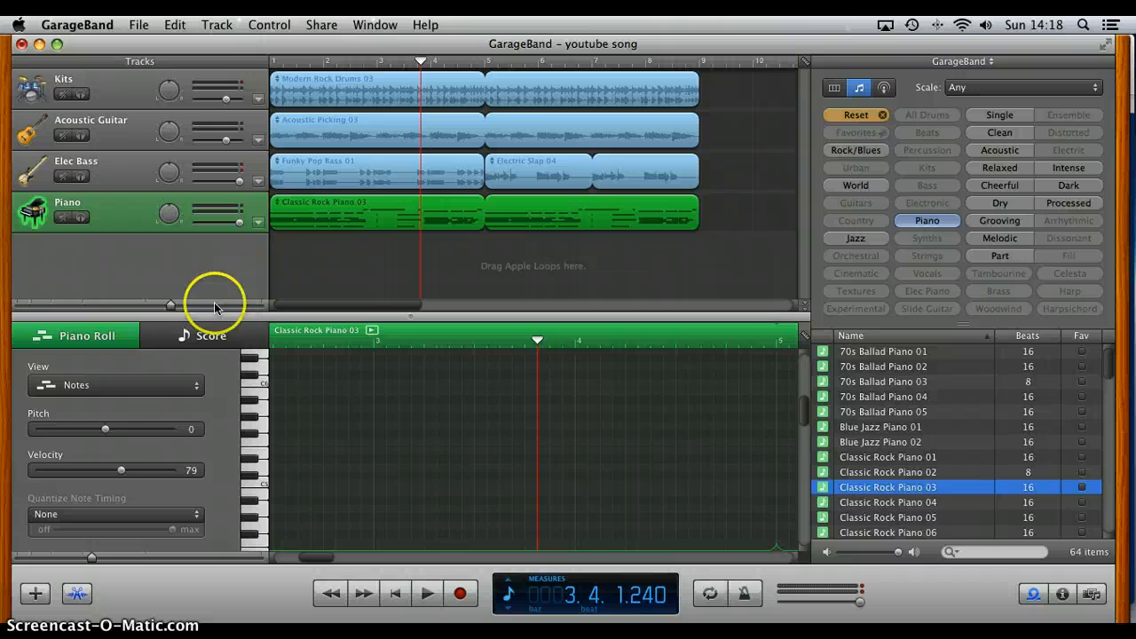
Step: Show the piano loop as a score and raise the lengthened bass-clef note before measure 3 slightly above its original pitch
click(211, 337)
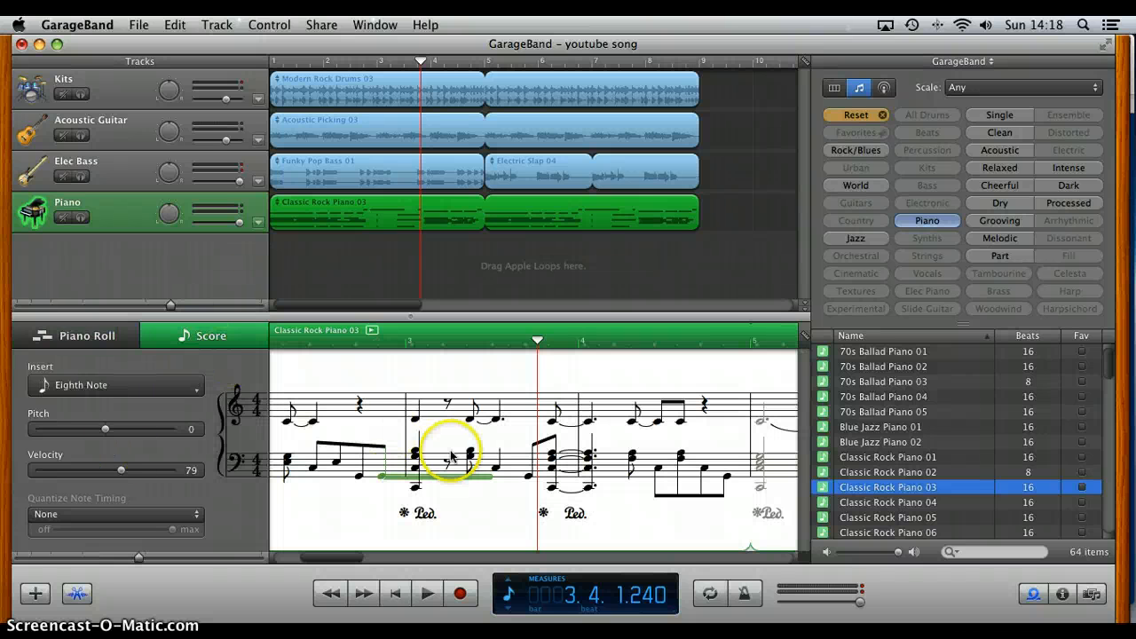
scroll(339, 466, left, 3)
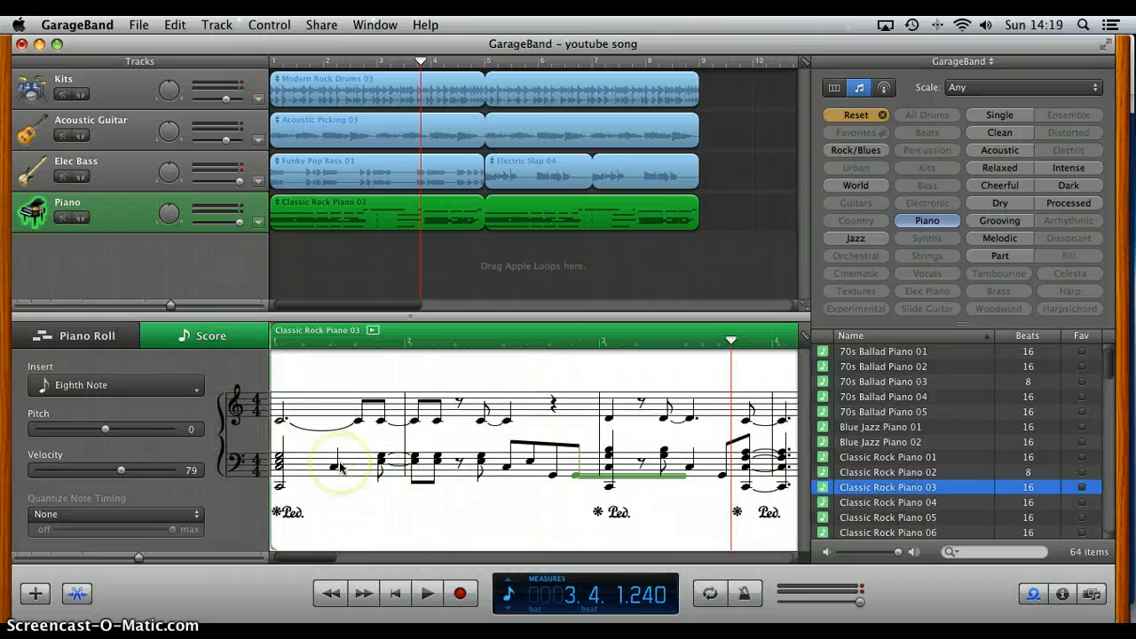
scroll(340, 466, right, 3)
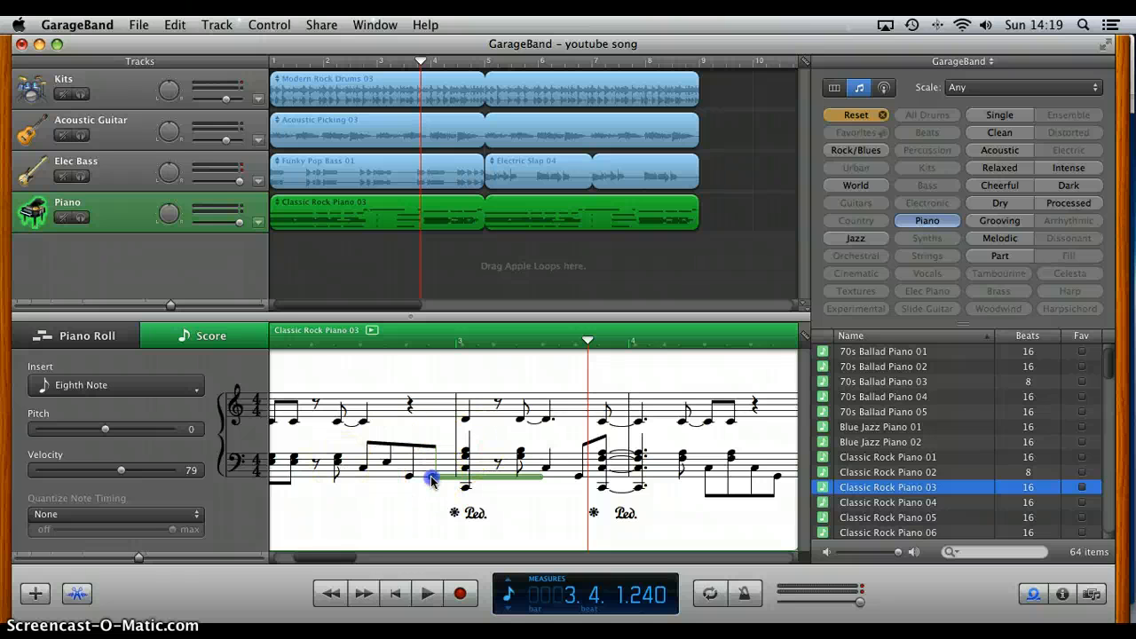
drag(432, 481, 437, 524)
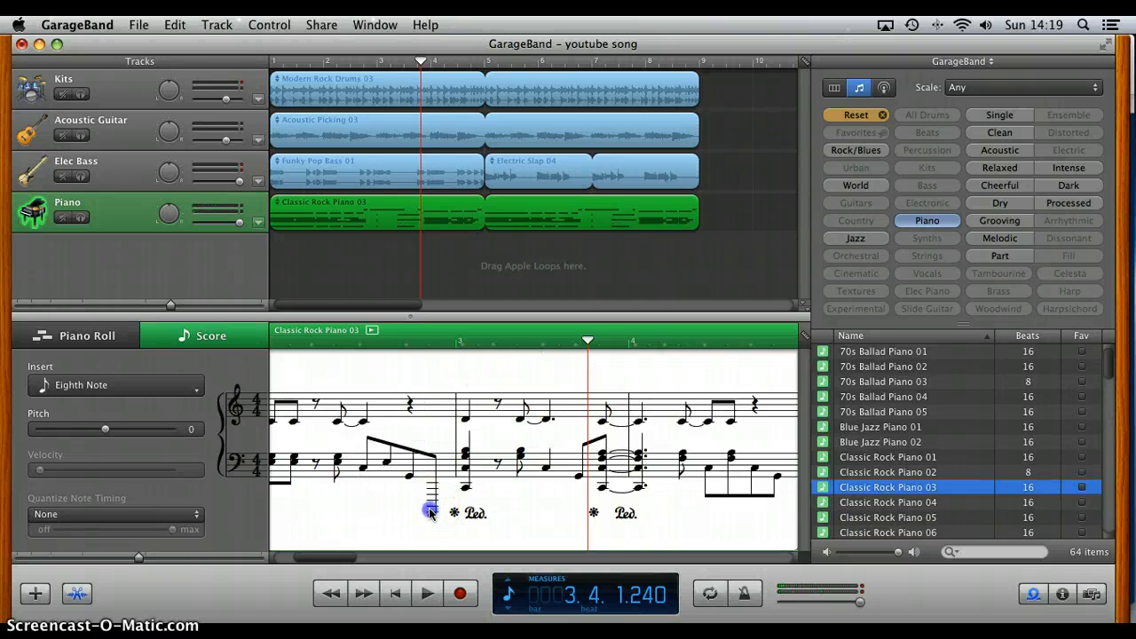
drag(431, 510, 437, 472)
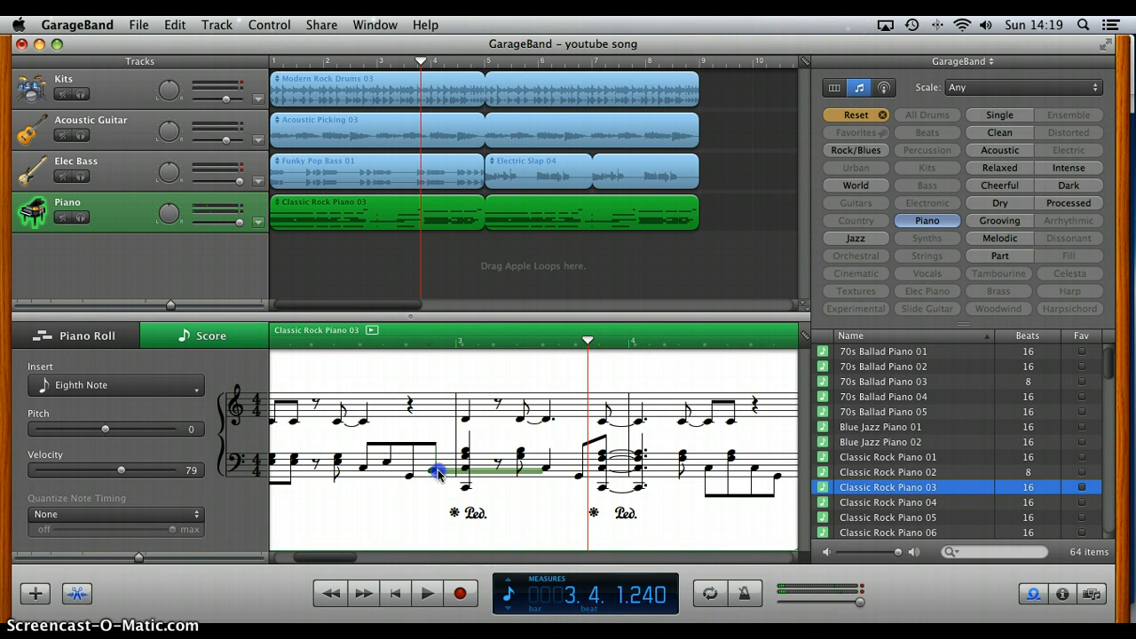
Step: Play the song from late in measure 2 into measure 3 to hear the repitched note
click(393, 342)
key(space)
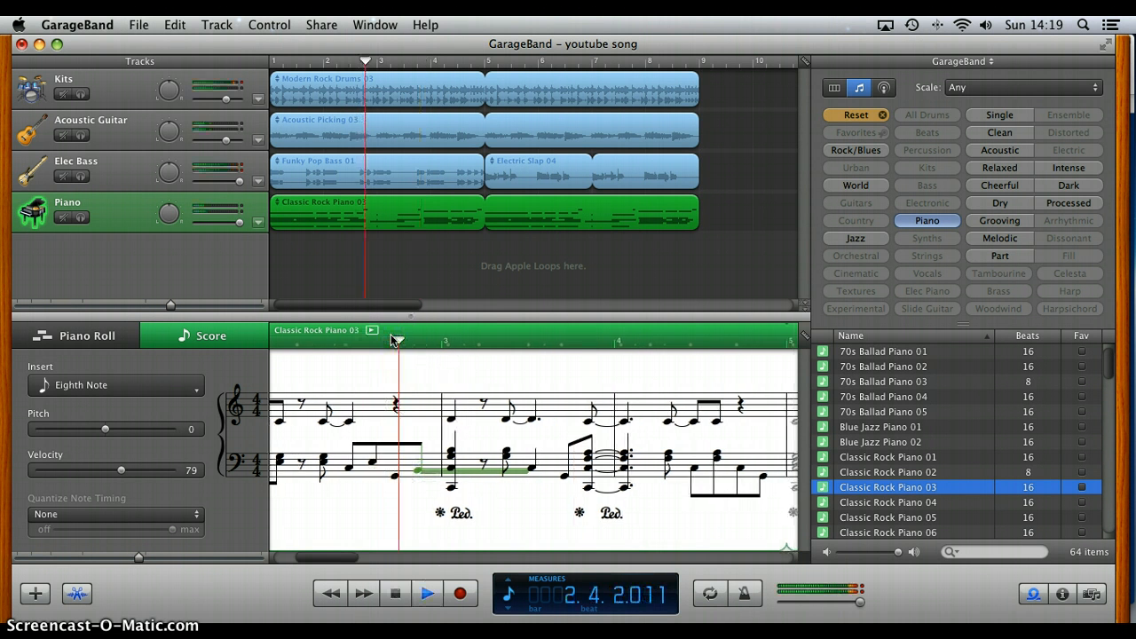
key(space)
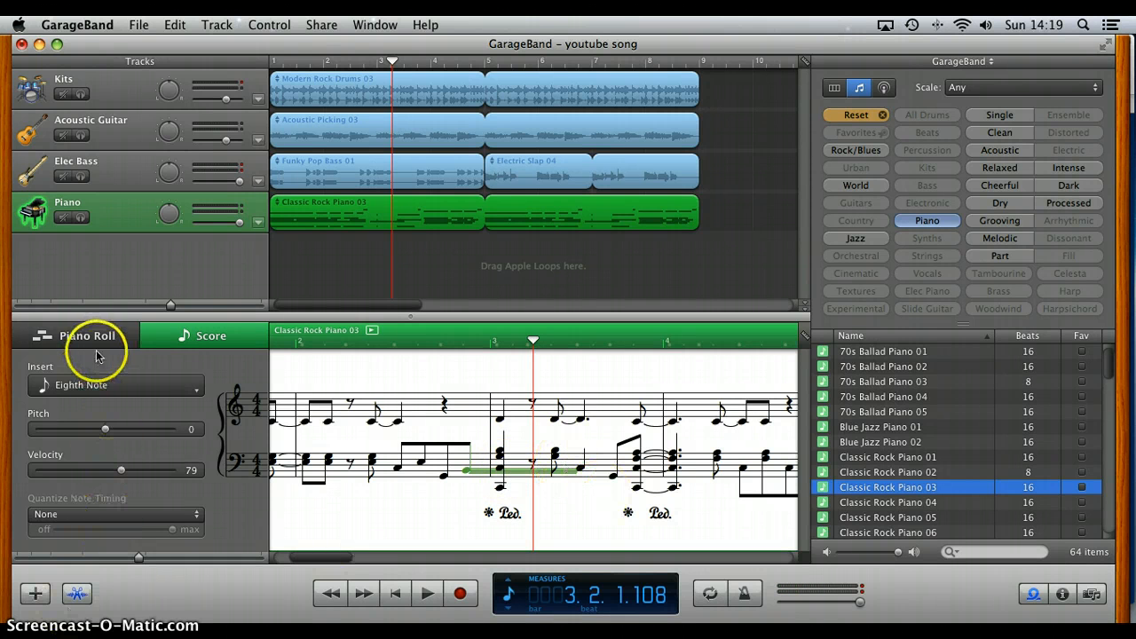
Step: Look through the note values available for inserting into the score
click(106, 384)
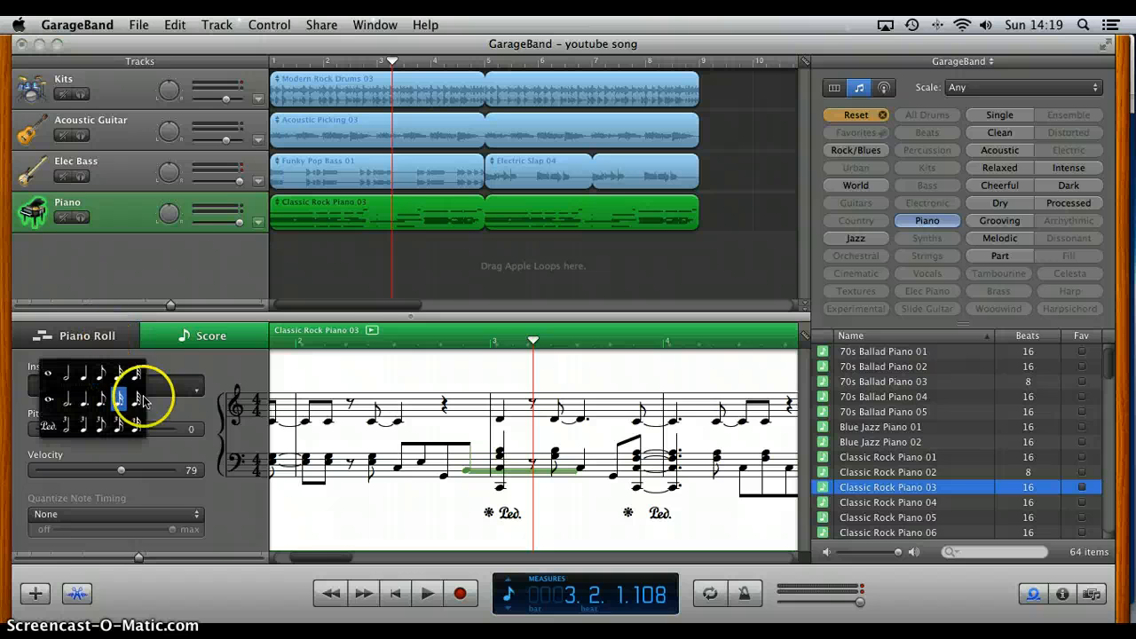
click(172, 411)
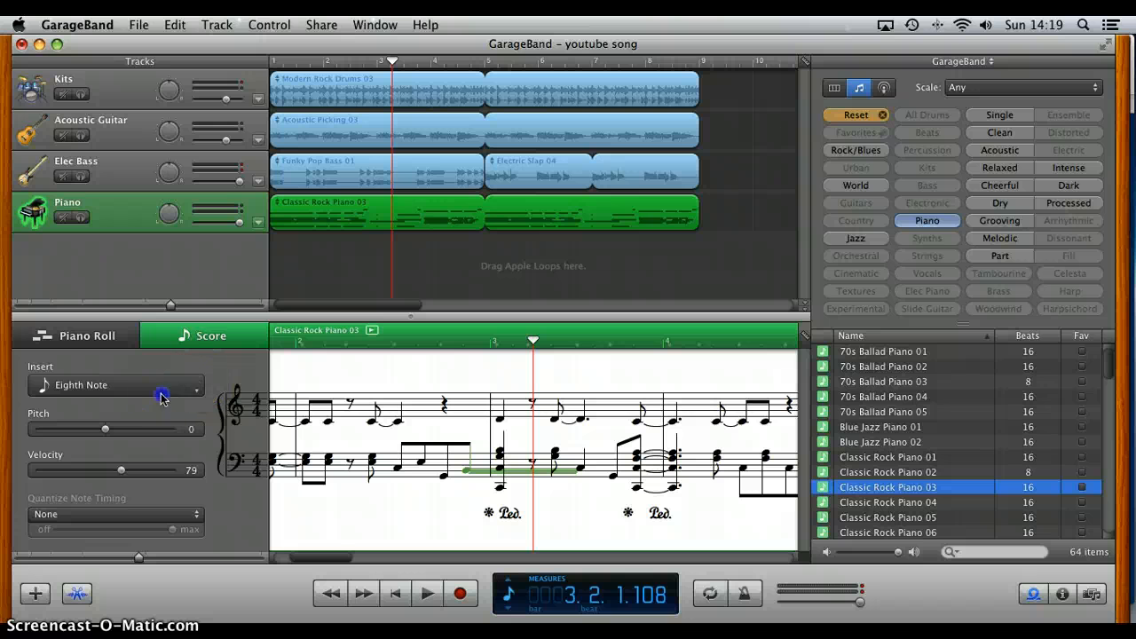
click(161, 396)
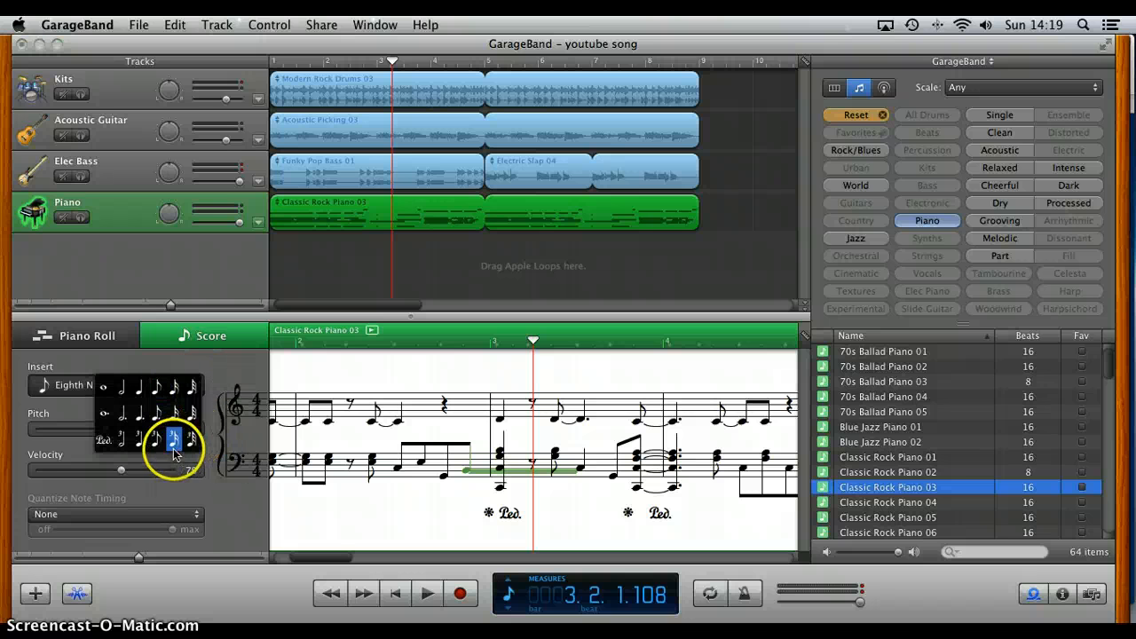
click(192, 437)
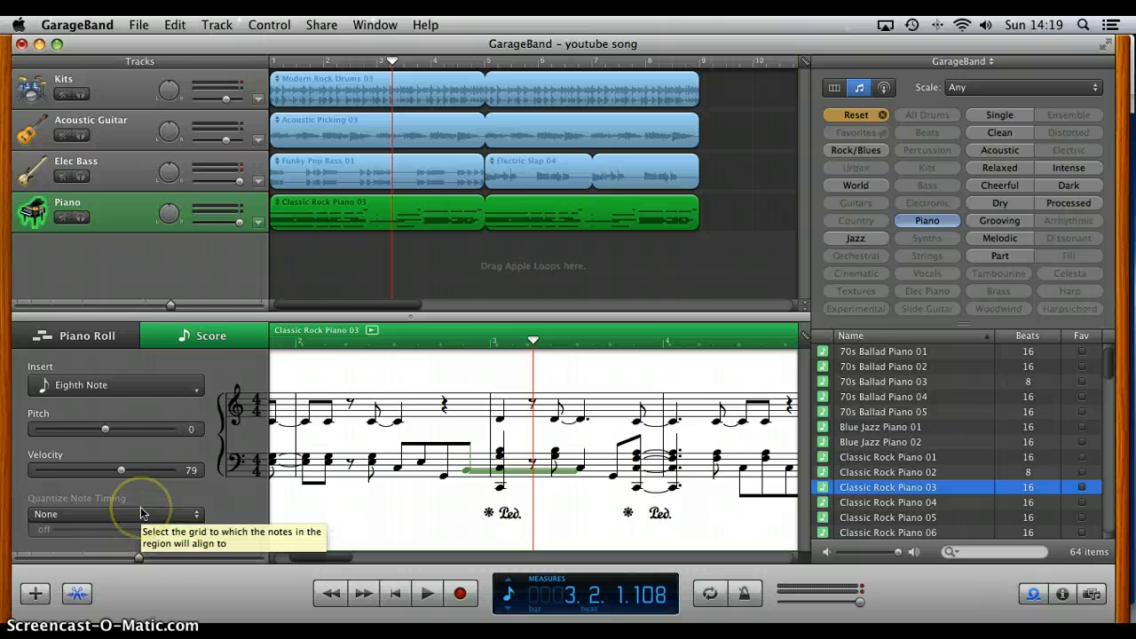
Step: Return to the piano roll and look over the piano loop across its measures and octaves
click(93, 339)
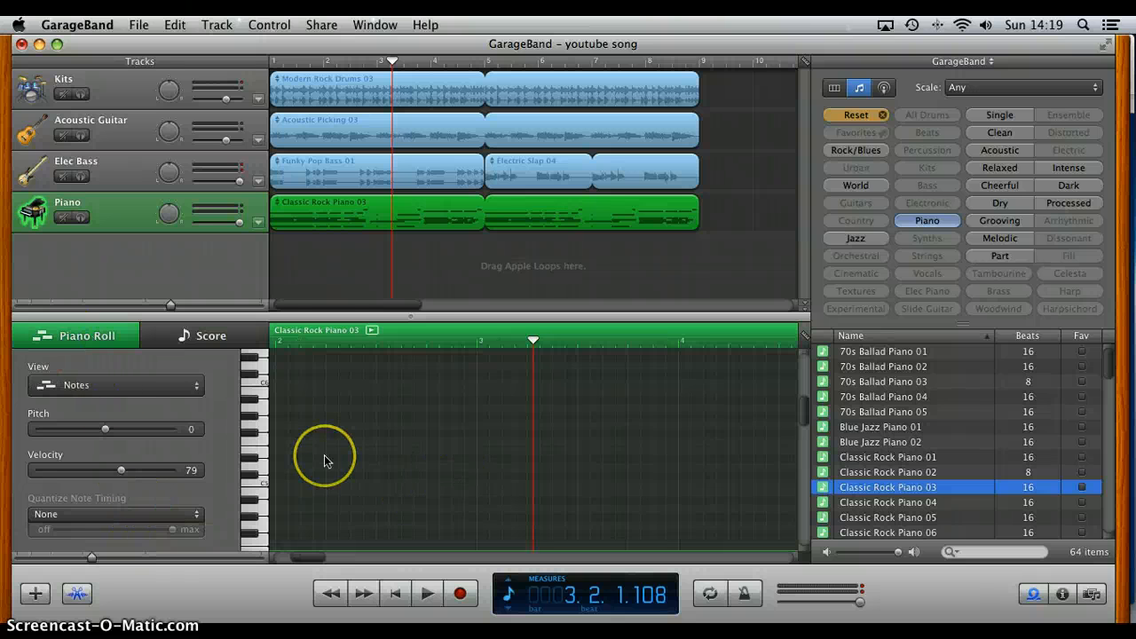
scroll(322, 459, up, 3)
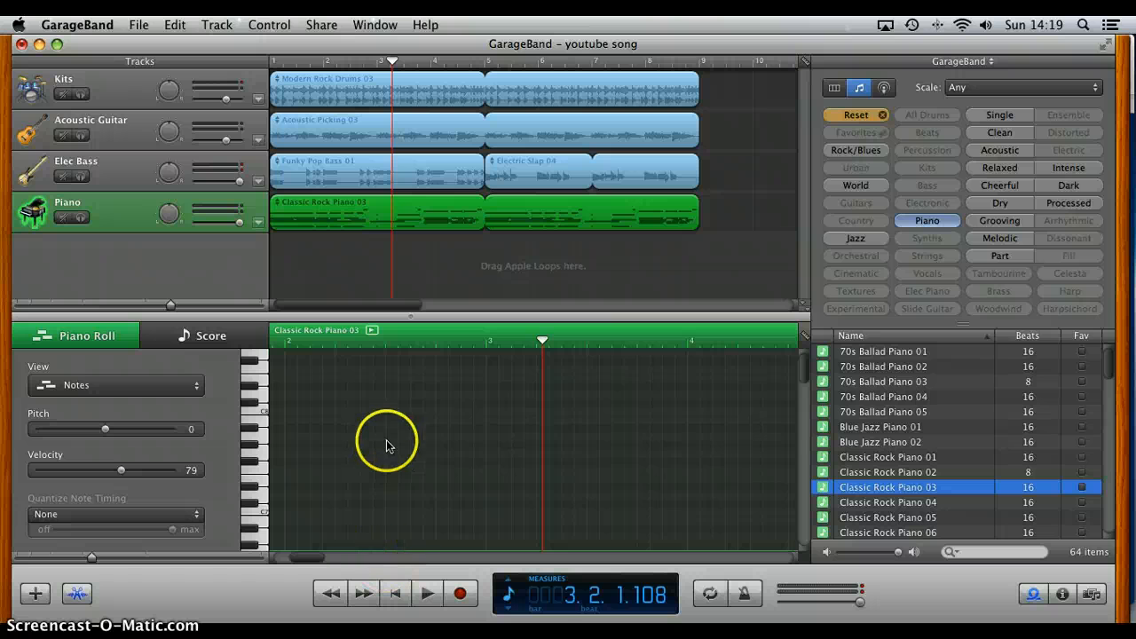
scroll(381, 418, down, 3)
scroll(379, 417, left, 3)
scroll(379, 418, right, 15)
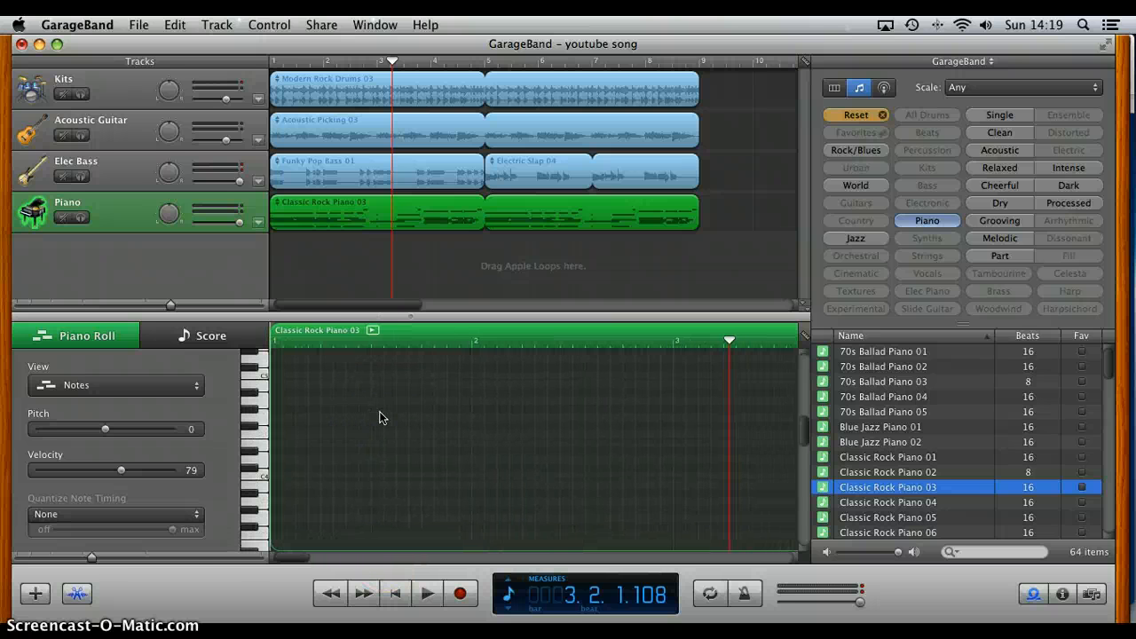
scroll(381, 417, down, 1)
scroll(379, 417, left, 15)
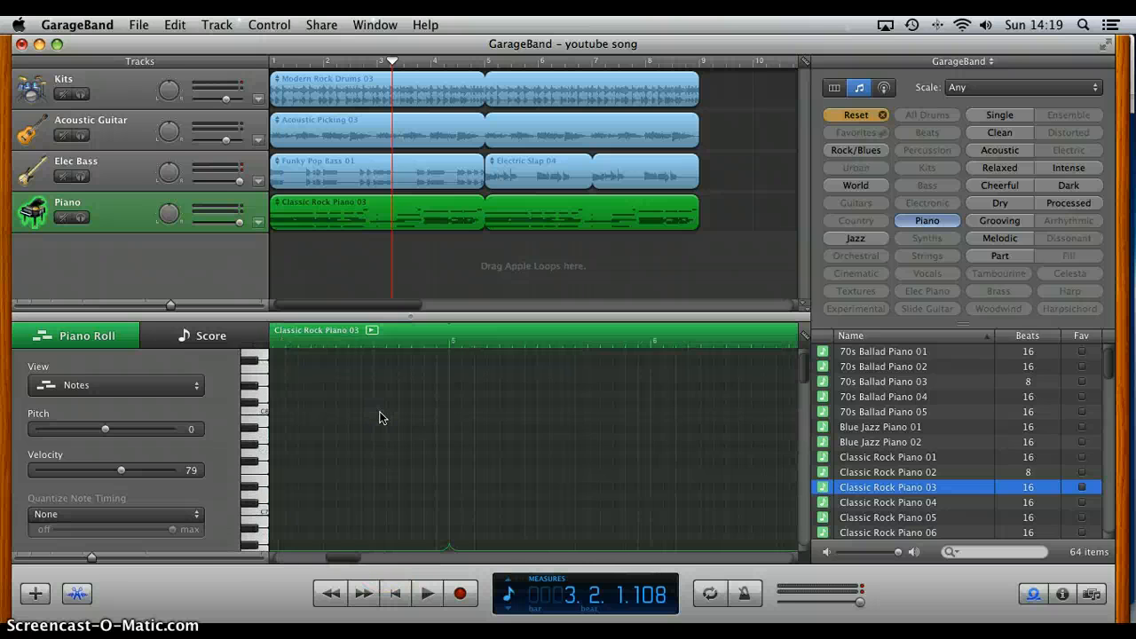
Step: Close the track editor, then reopen and close it once more
click(76, 596)
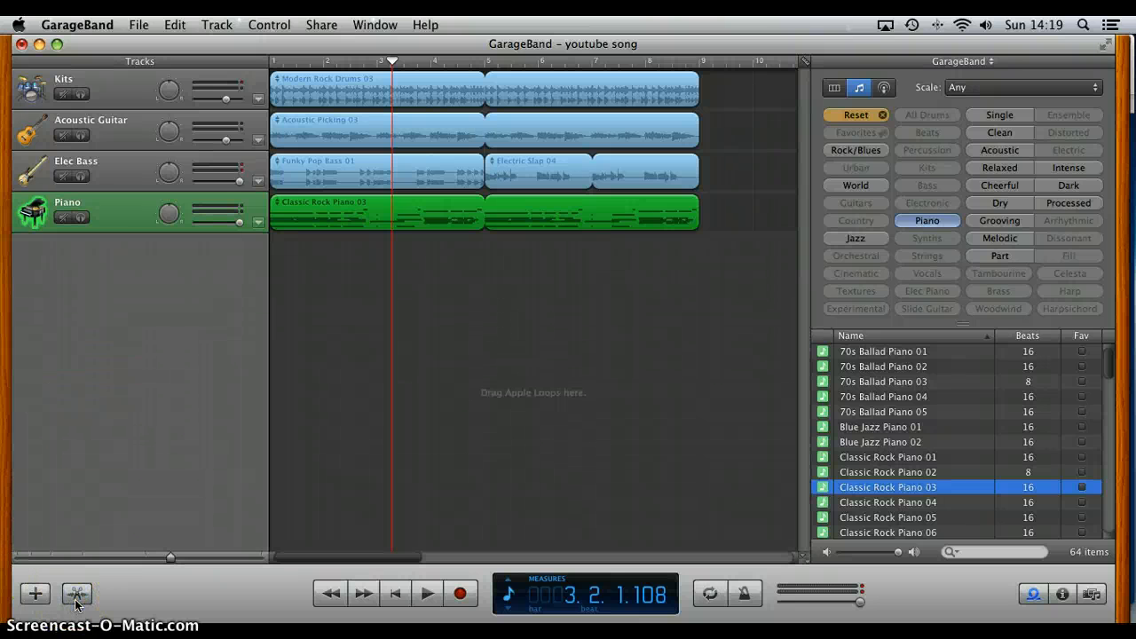
click(369, 305)
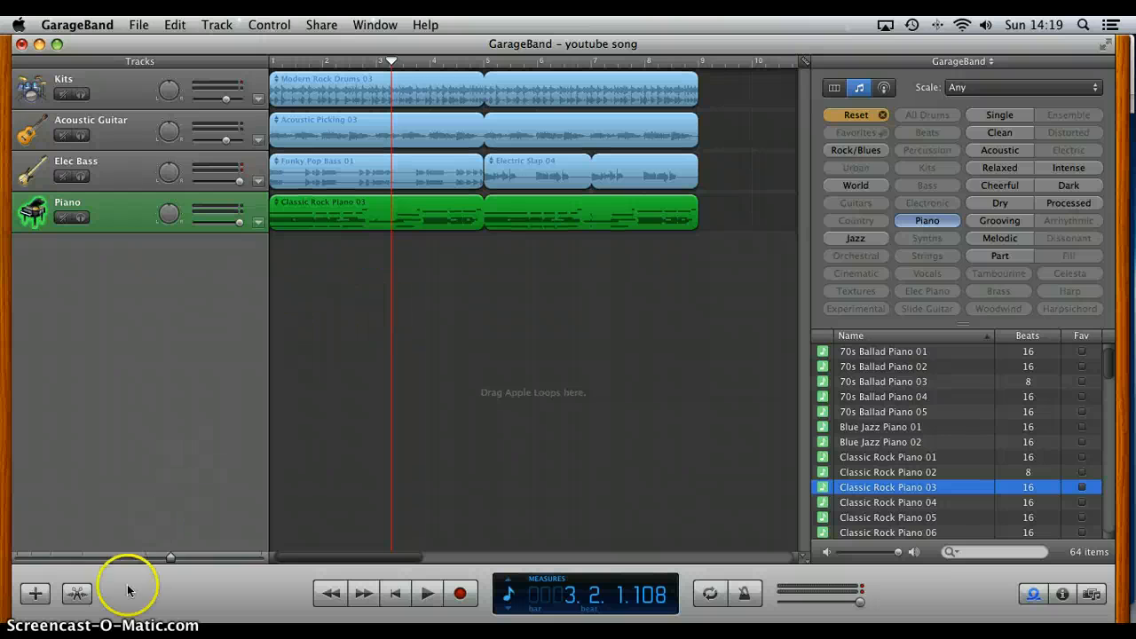
click(78, 592)
click(78, 592)
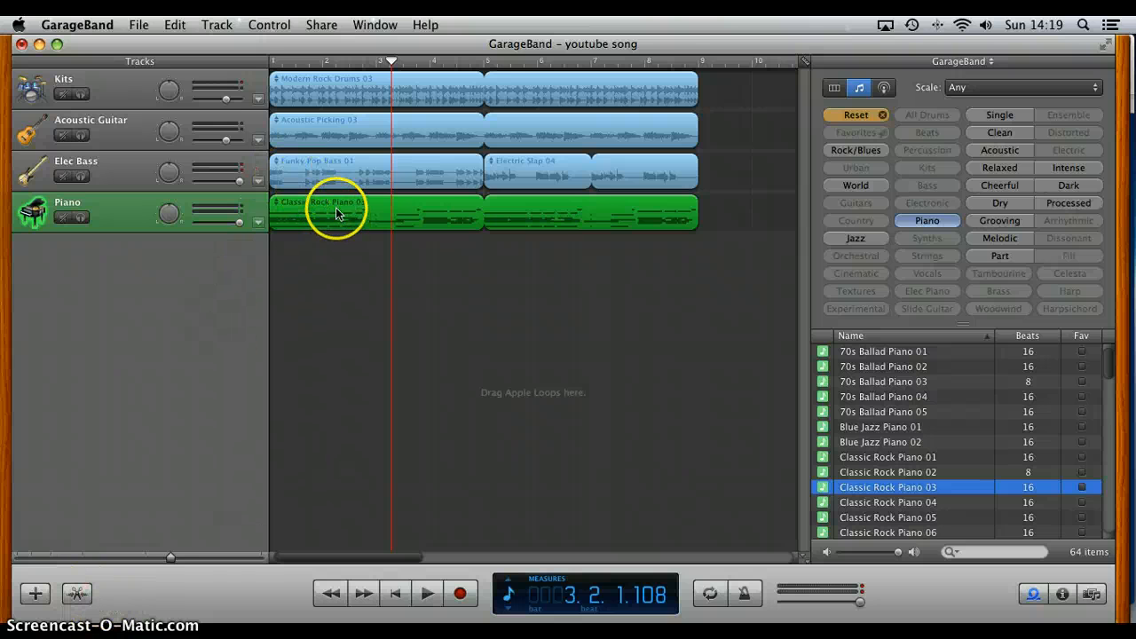
Step: Select the Funky Pop Bass 01 region, view its waveform in the track editor, and close the editor
click(336, 179)
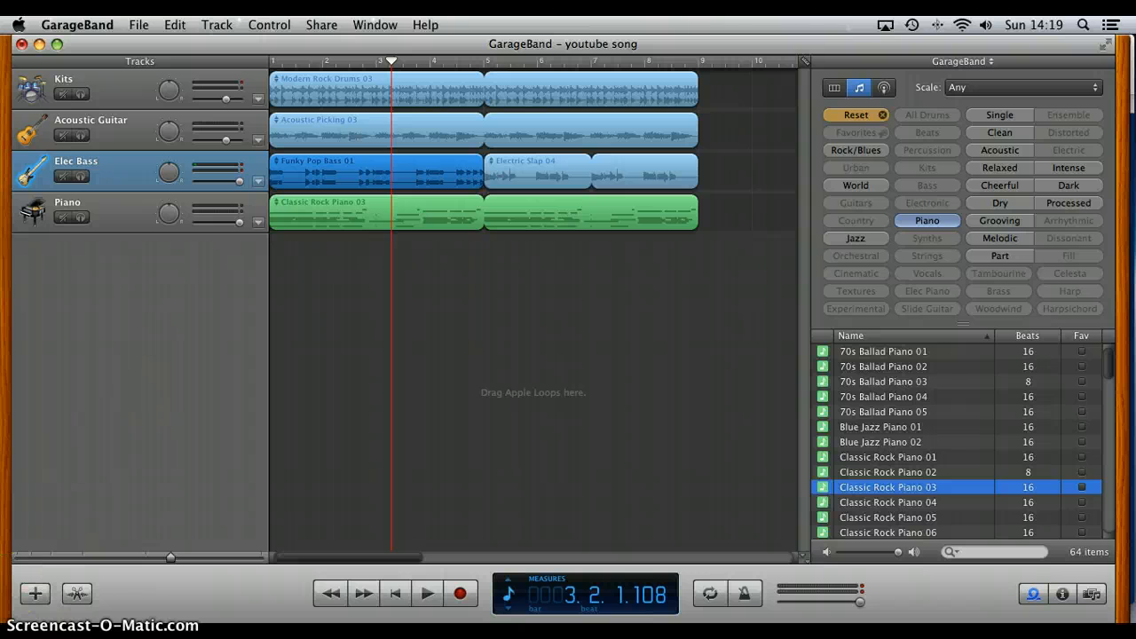
click(82, 601)
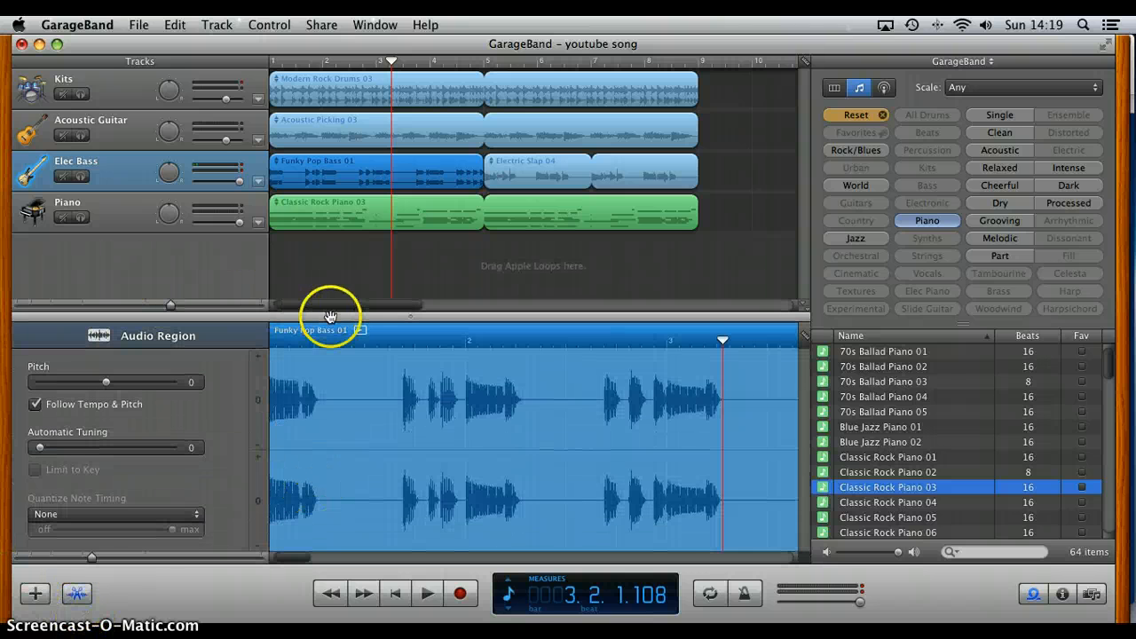
click(77, 593)
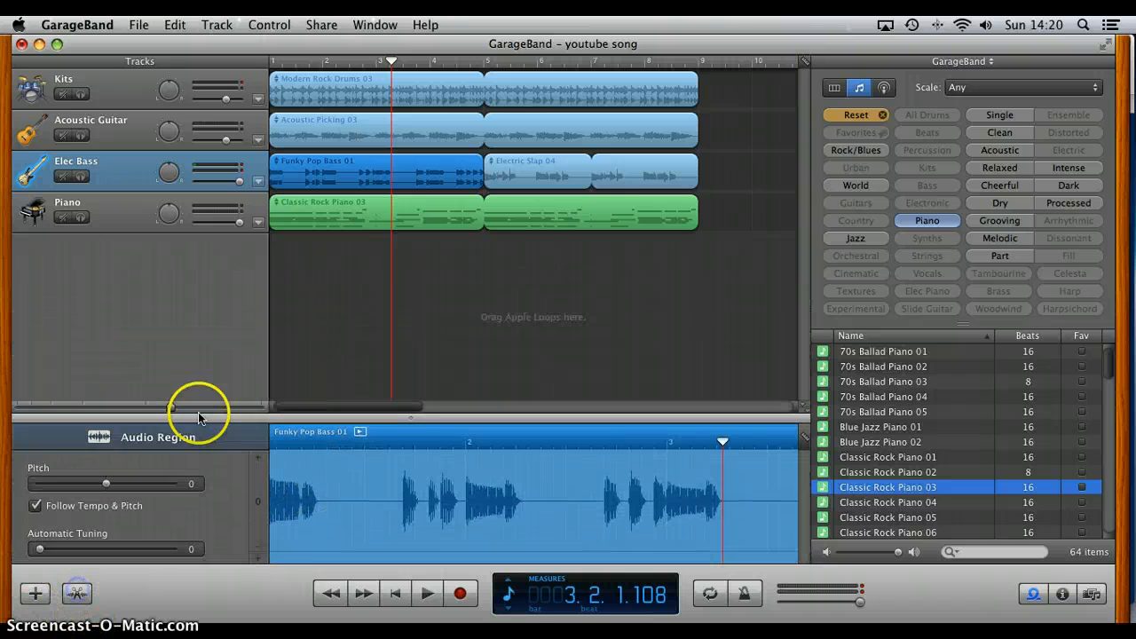
Step: Select the Modern Rock Drums 03 region, view its waveform in the track editor, and close the editor
click(303, 100)
click(80, 597)
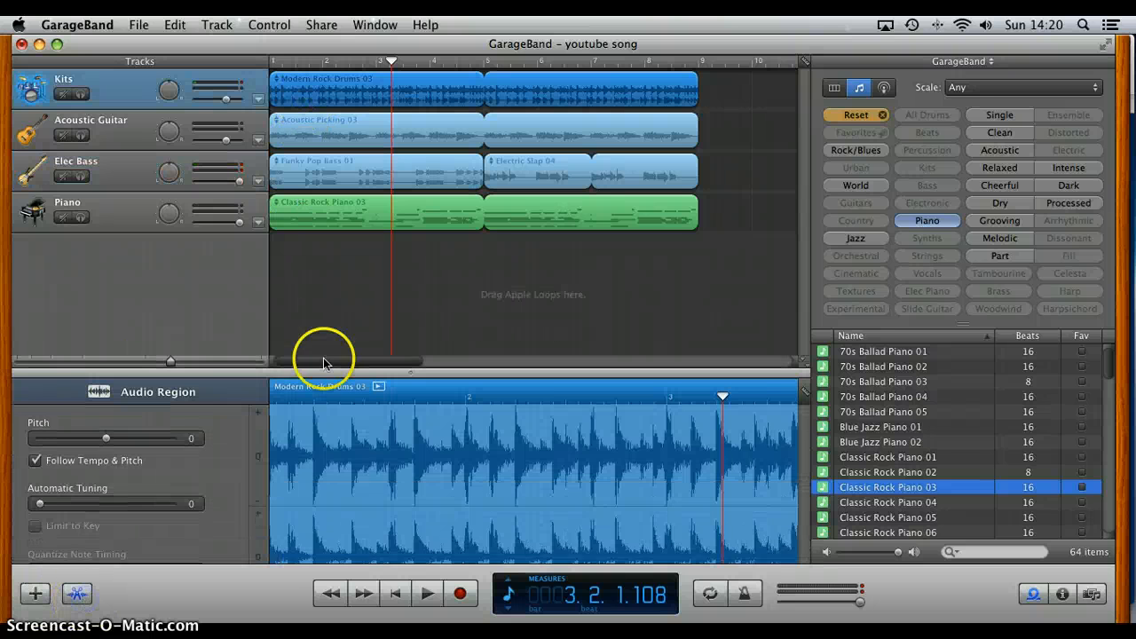
click(76, 594)
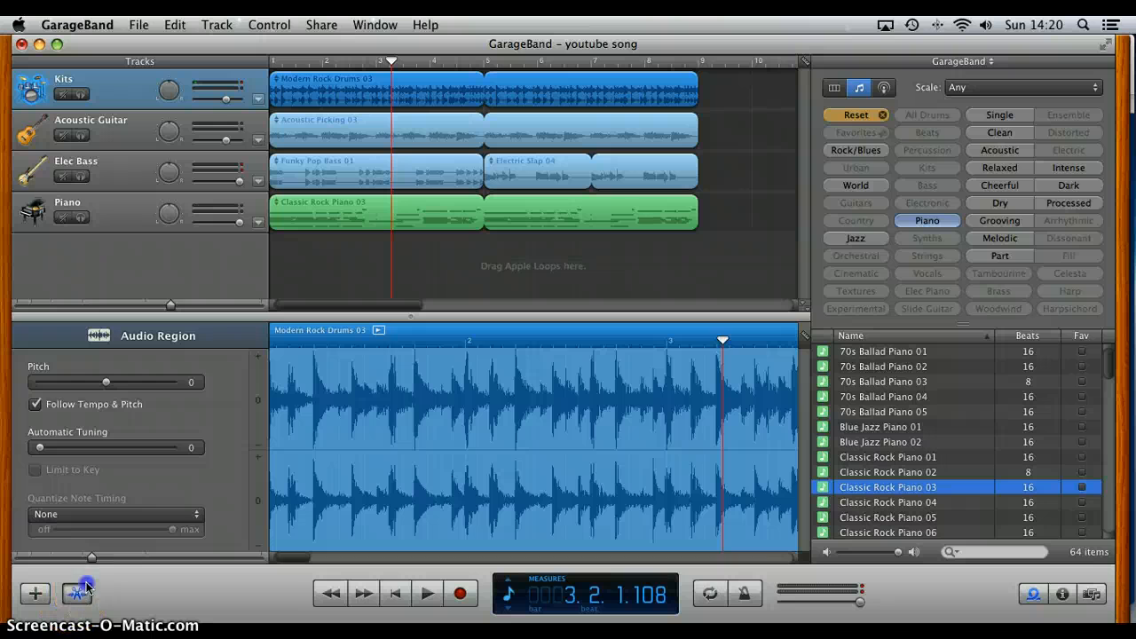
click(367, 106)
click(245, 404)
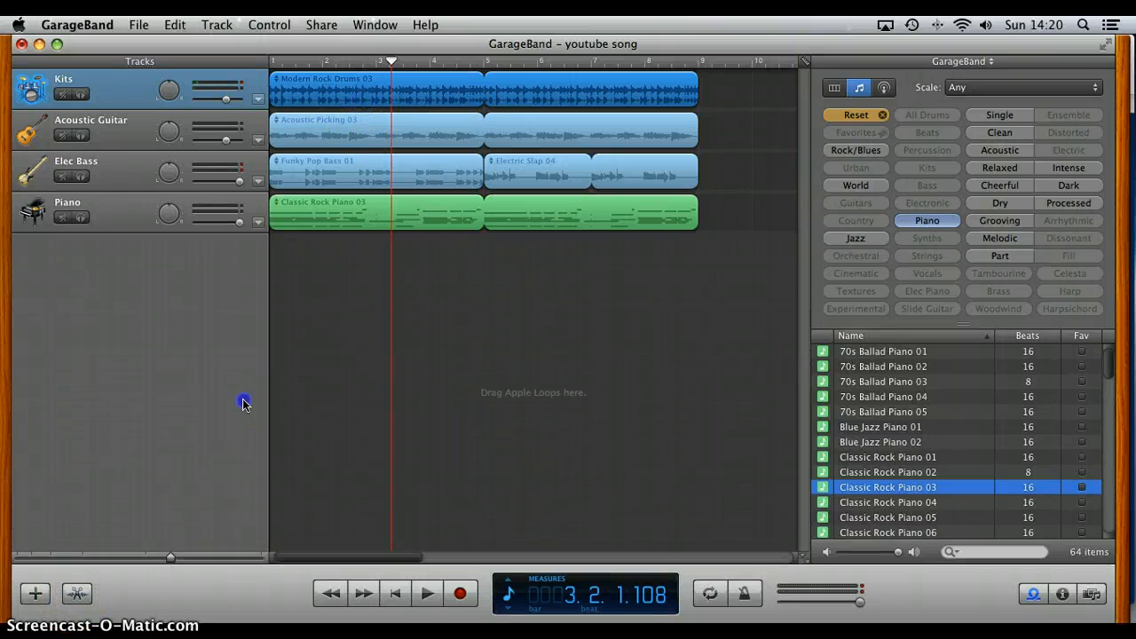
Step: Reset the loop browser's keyword filters and play the whole song from the beginning
click(845, 116)
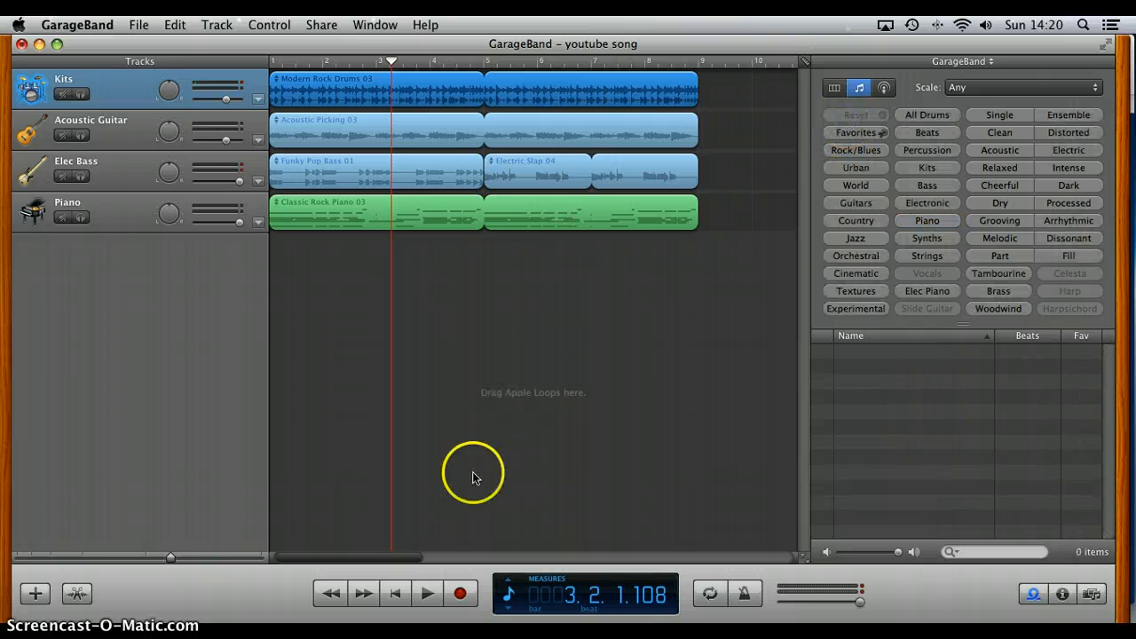
click(398, 594)
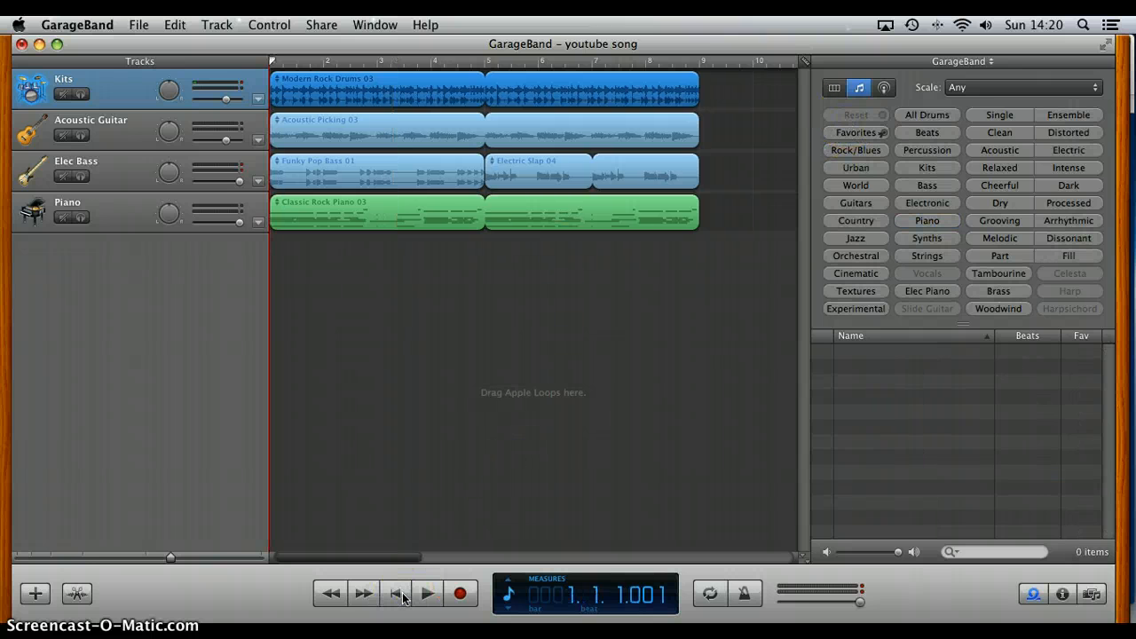
click(427, 594)
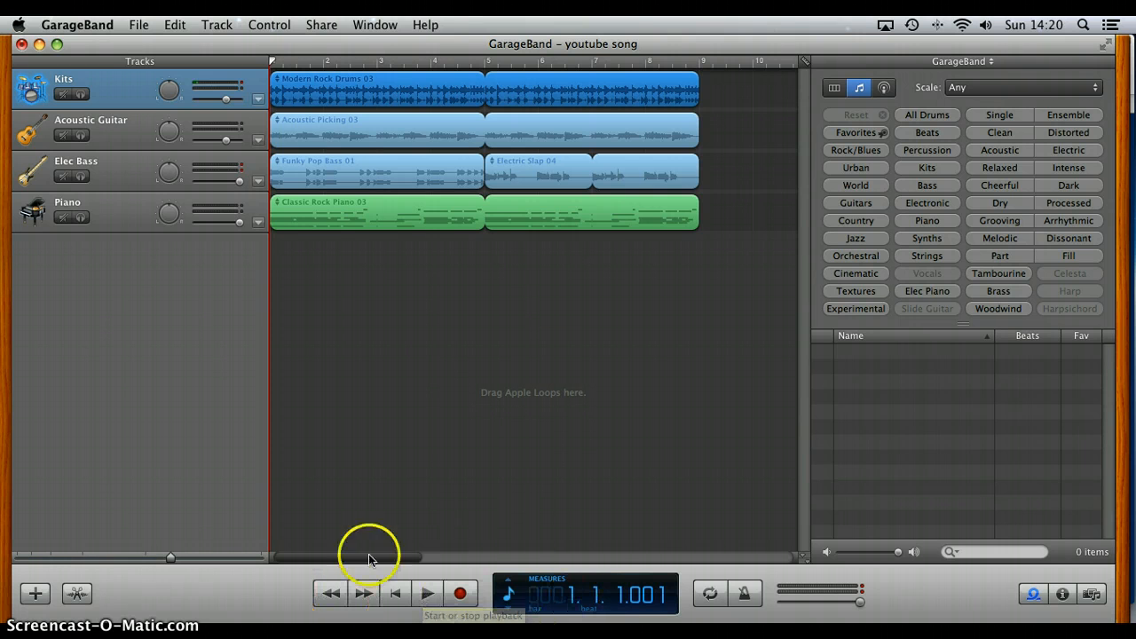
scroll(579, 246, right, 15)
scroll(330, 520, left, 15)
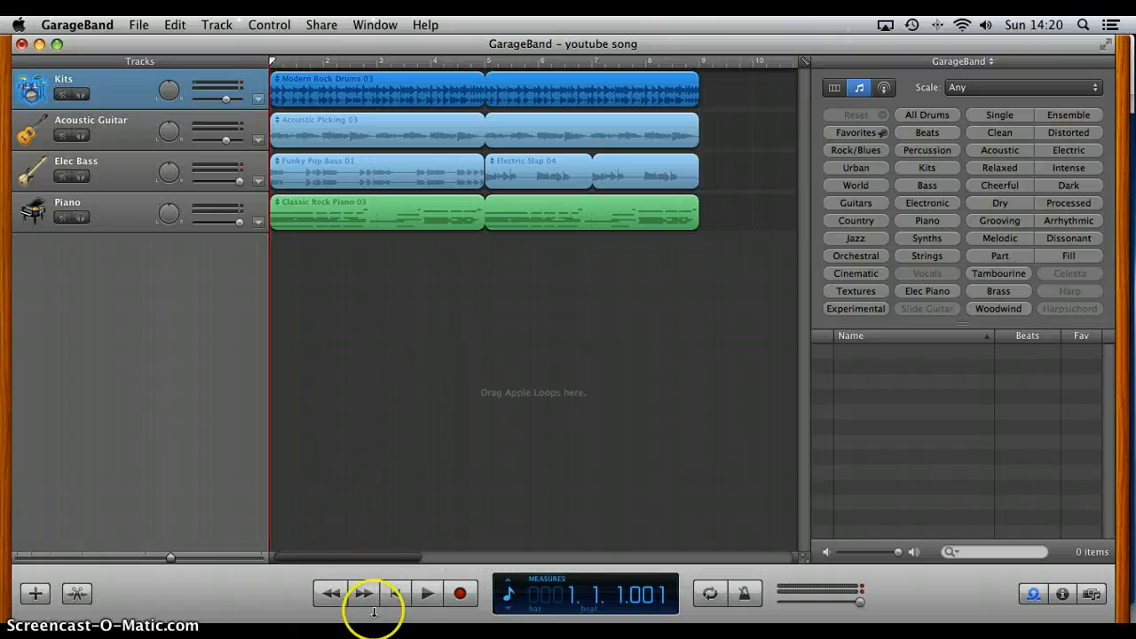
click(426, 594)
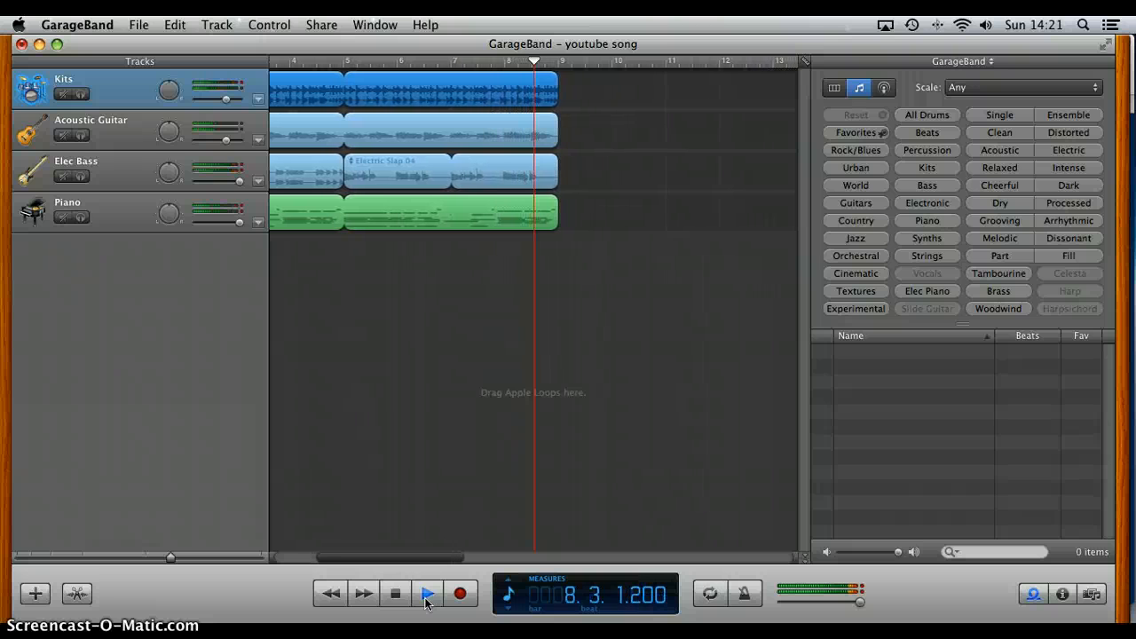
click(426, 601)
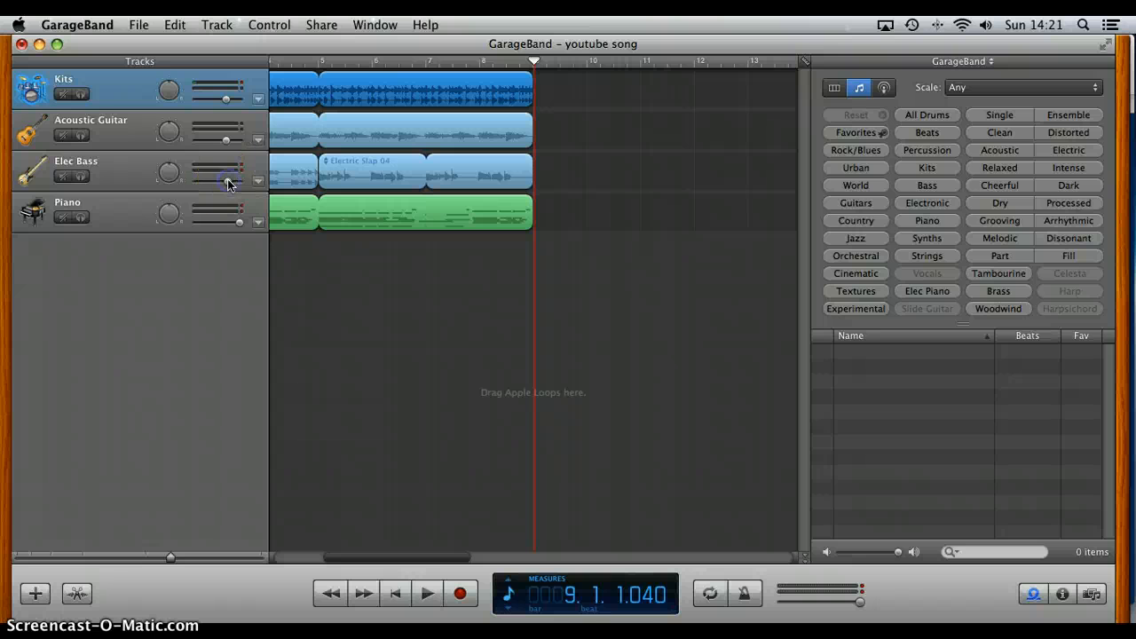
Step: Balance the track volumes, lowering Elec Bass and Piano slightly and raising Acoustic Guitar and Kits while playing the song from the start
click(228, 223)
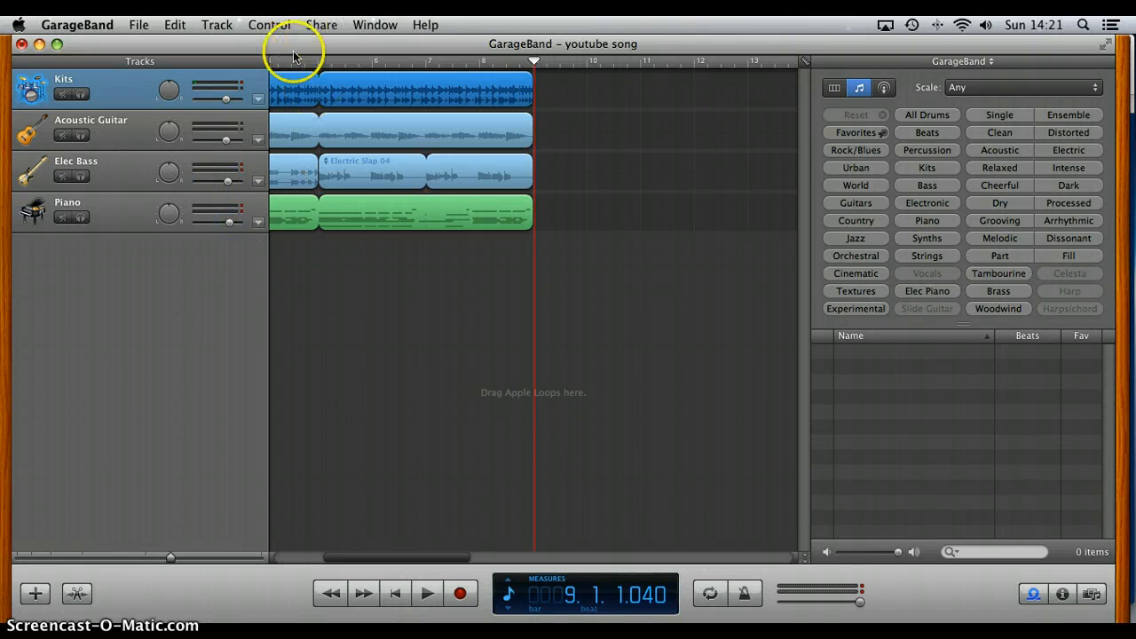
key(Return)
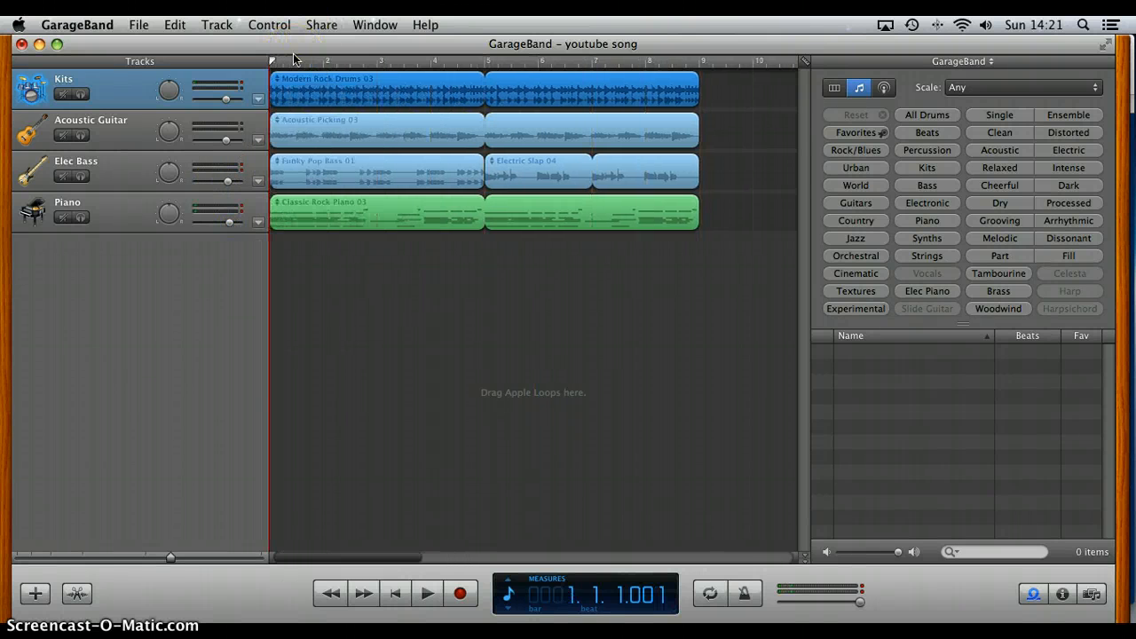
key(space)
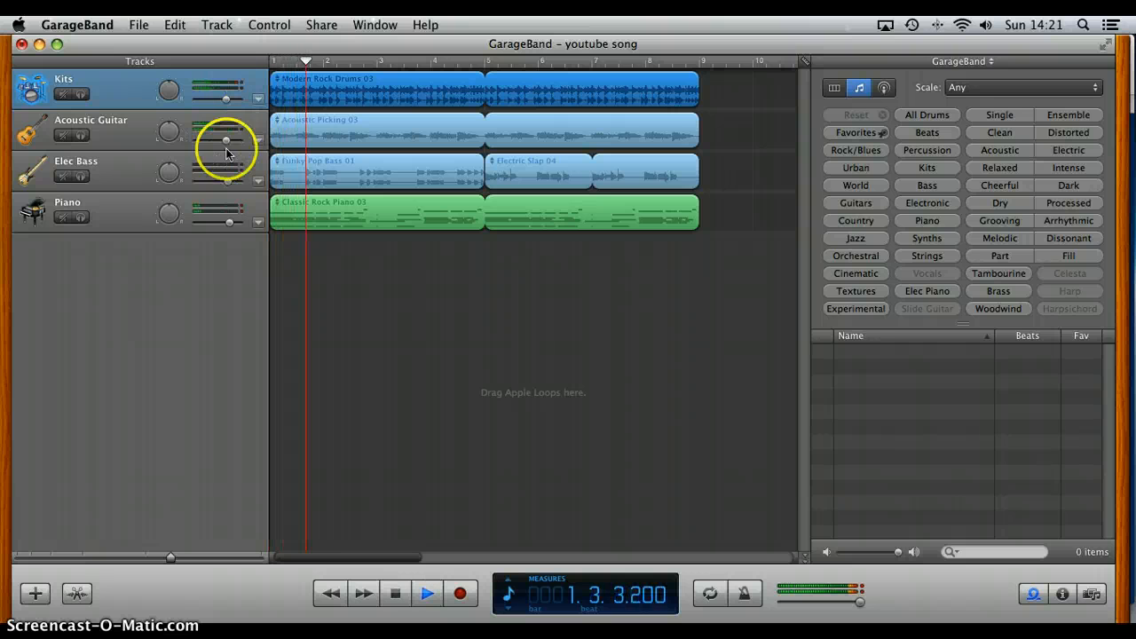
drag(226, 142, 232, 142)
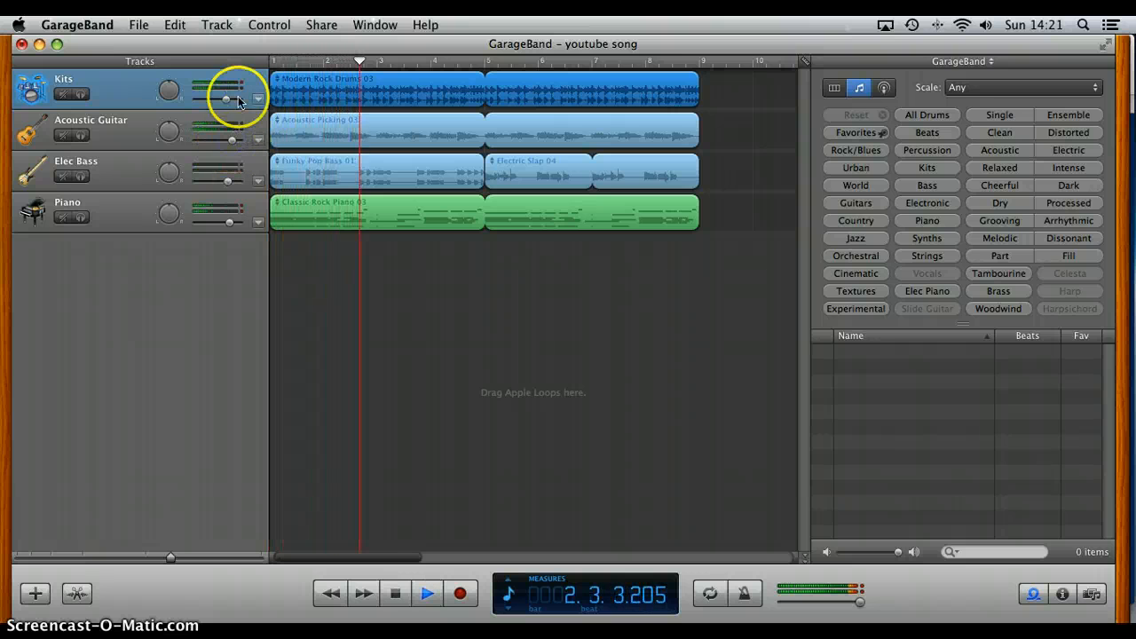
click(234, 99)
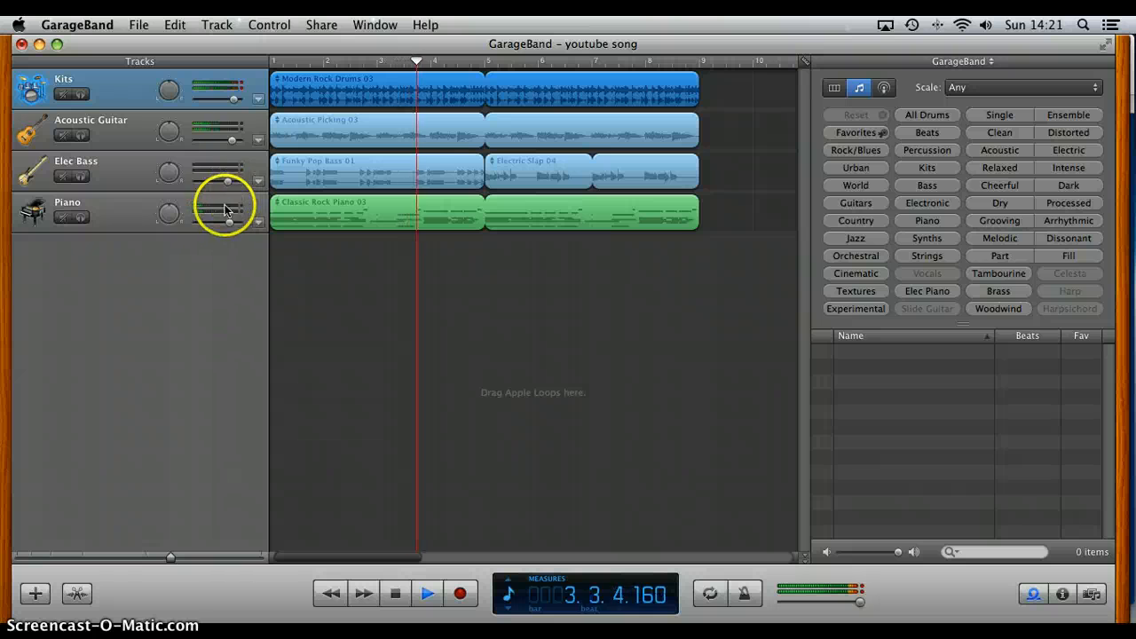
key(space)
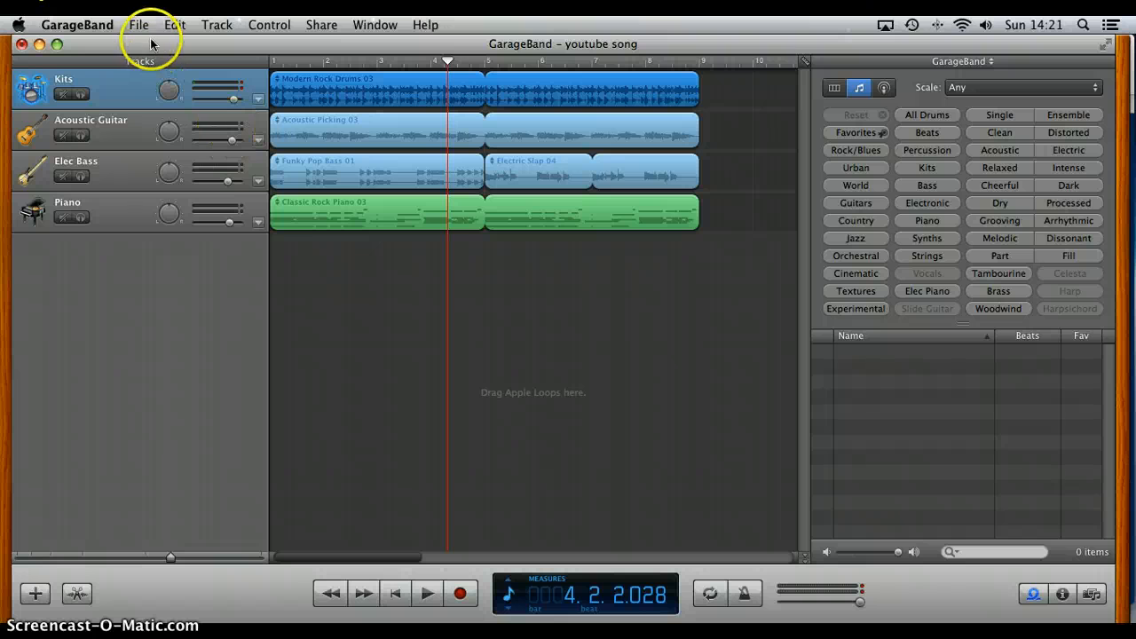
Step: Move the GarageBand window aside, switch to Safari and go from the account page to the Focusrite home page
drag(151, 42, 409, 391)
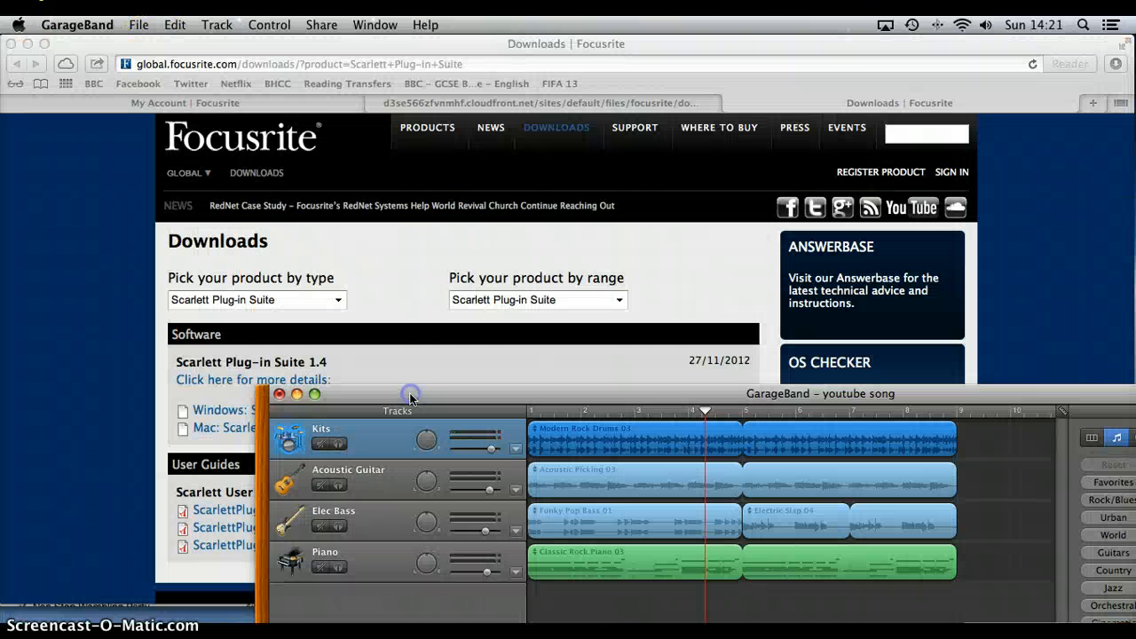
click(296, 106)
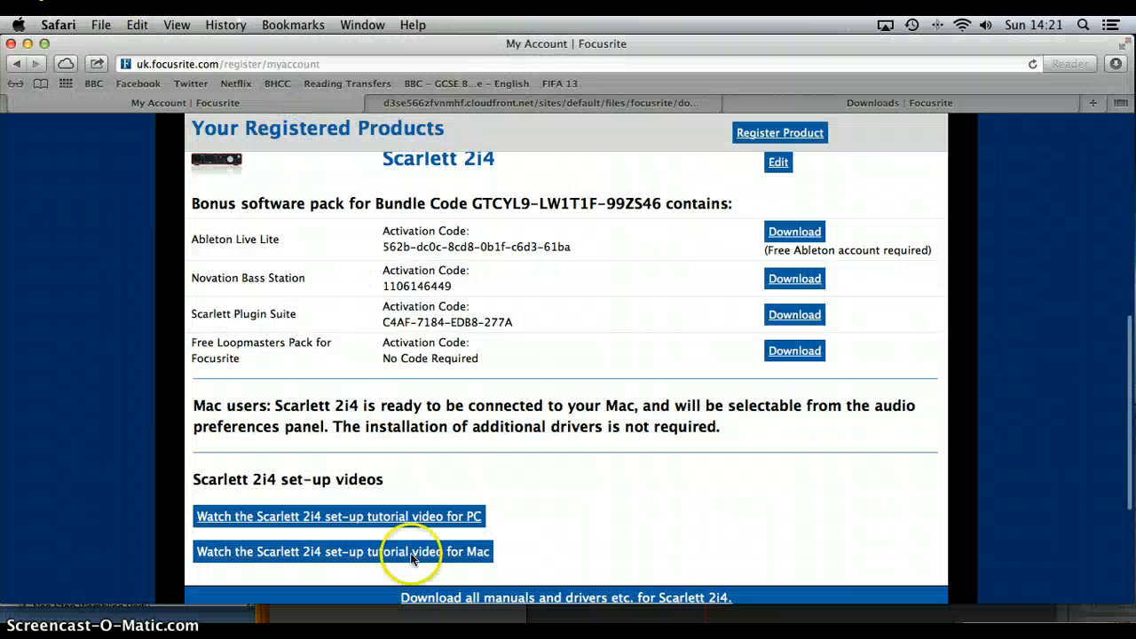
scroll(447, 424, up, 5)
scroll(446, 423, up, 3)
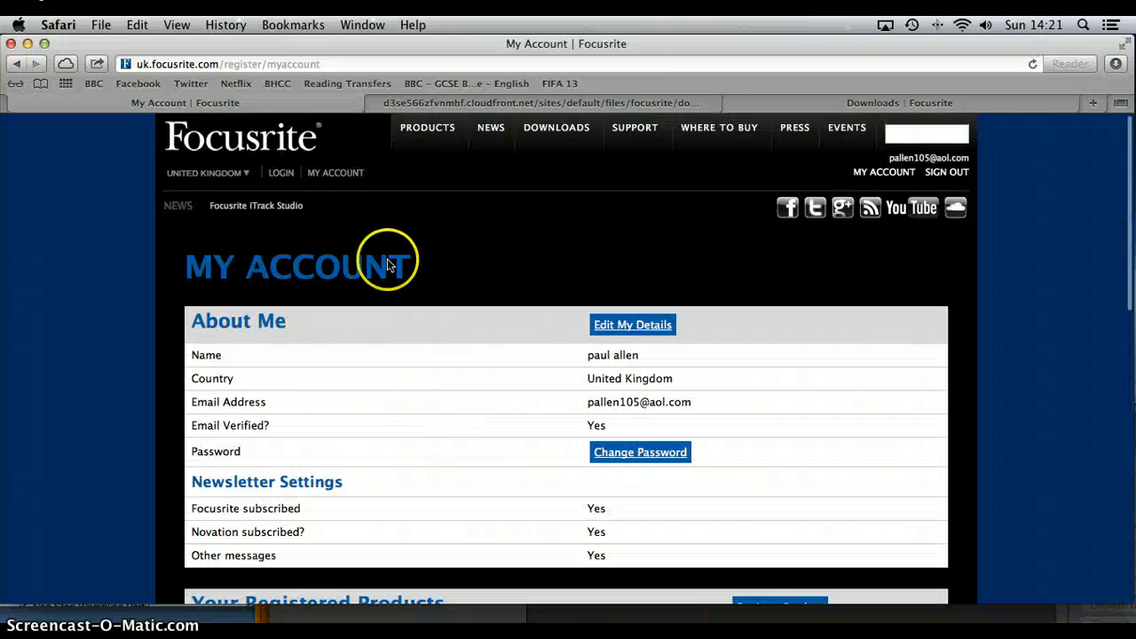
click(232, 147)
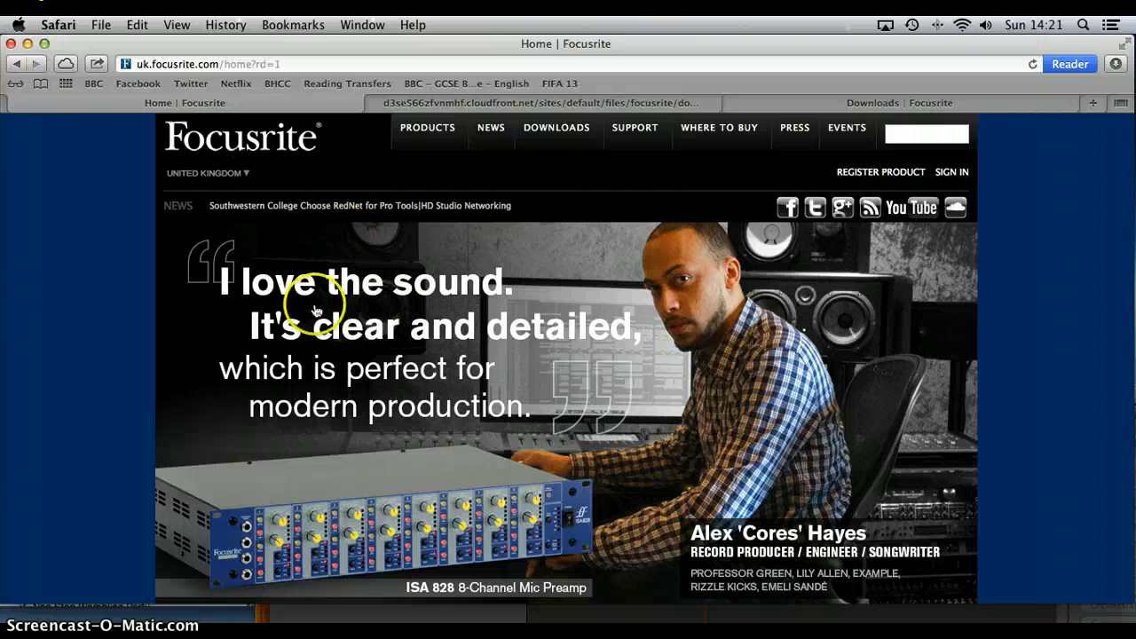
scroll(558, 278, down, 1)
scroll(540, 254, up, 1)
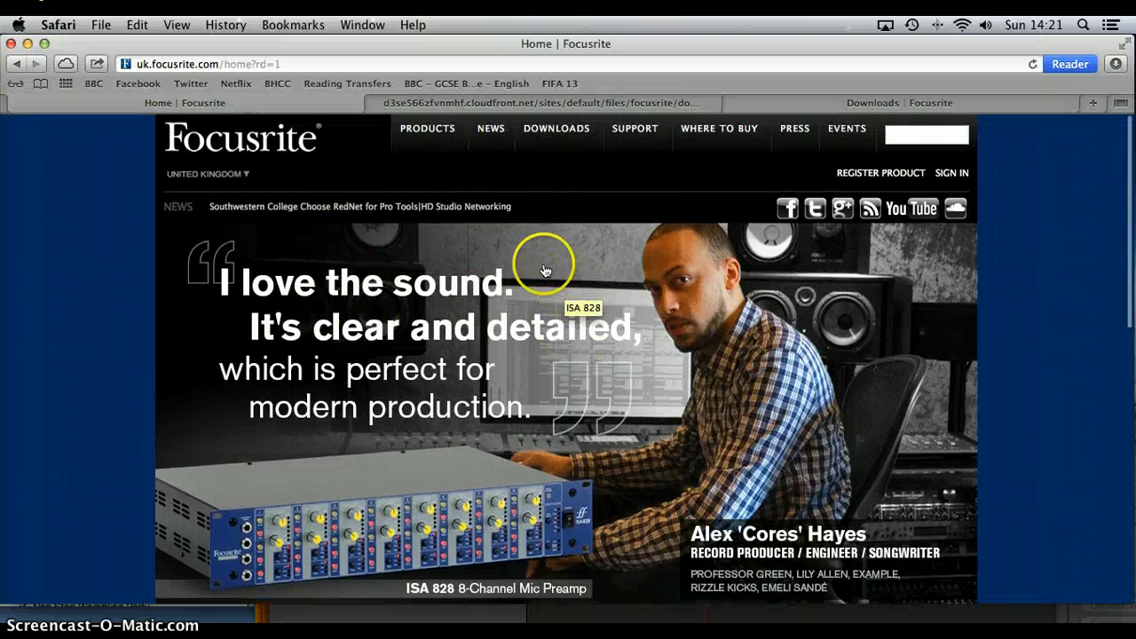
Step: Open the Scarlett 2i4 page among Focusrite's USB audio interface products and look over its overview
click(419, 131)
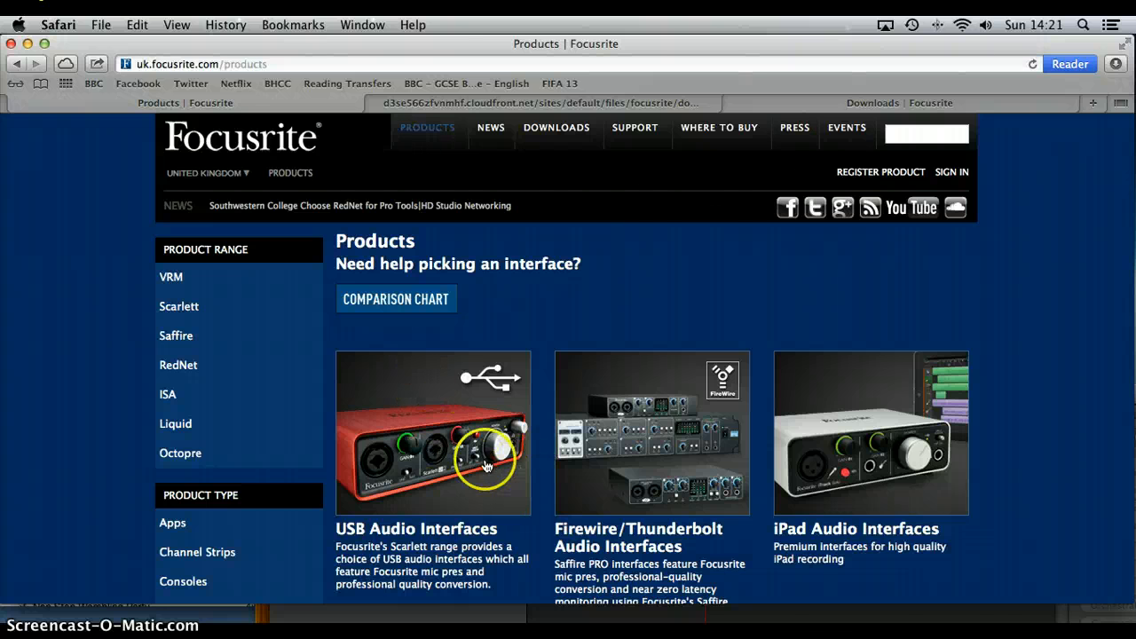
click(486, 466)
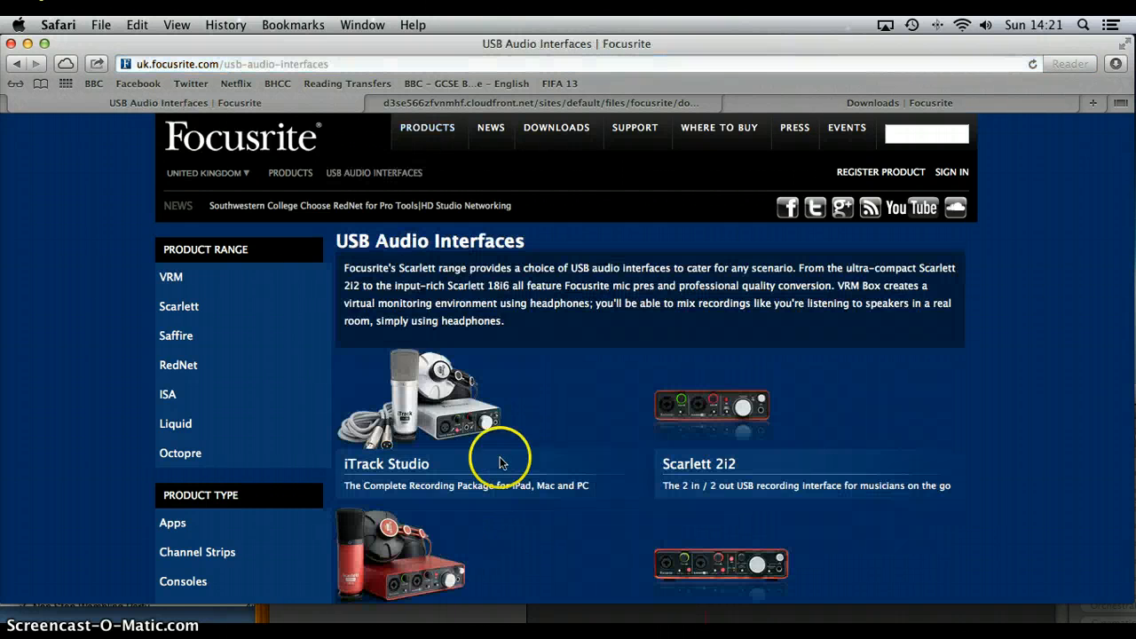
scroll(499, 462, down, 5)
click(760, 275)
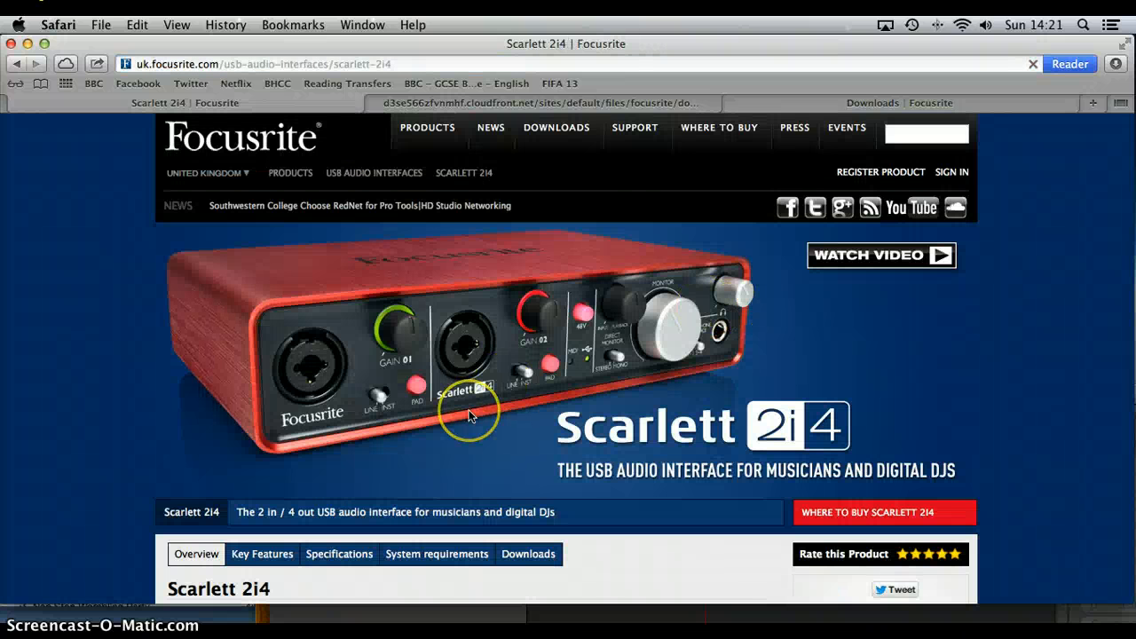
scroll(468, 416, down, 1)
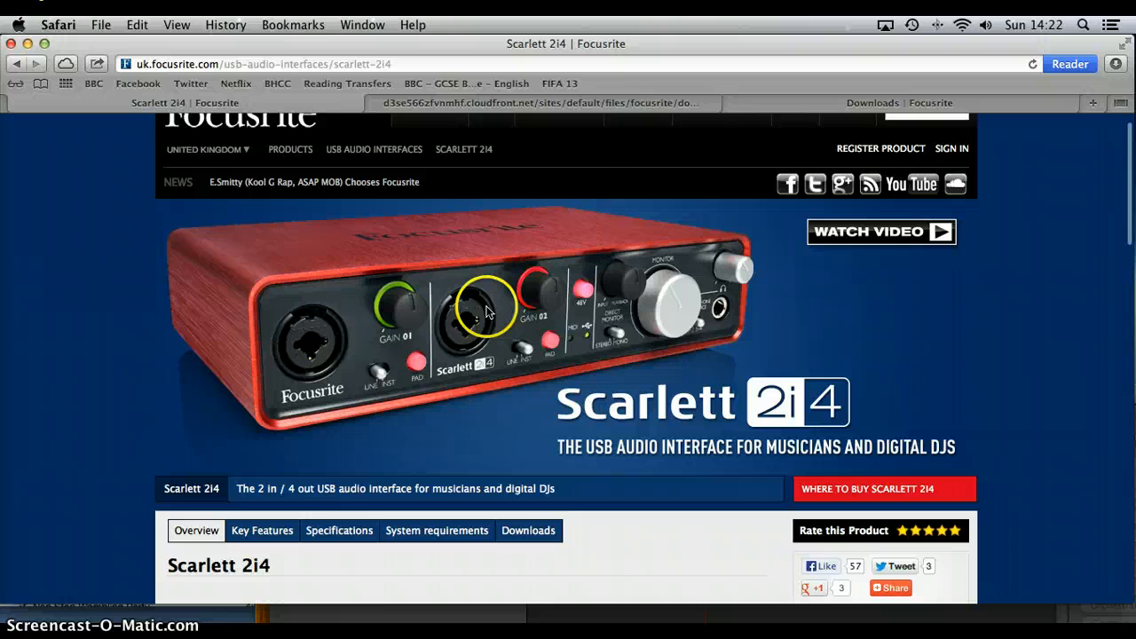
scroll(486, 312, down, 5)
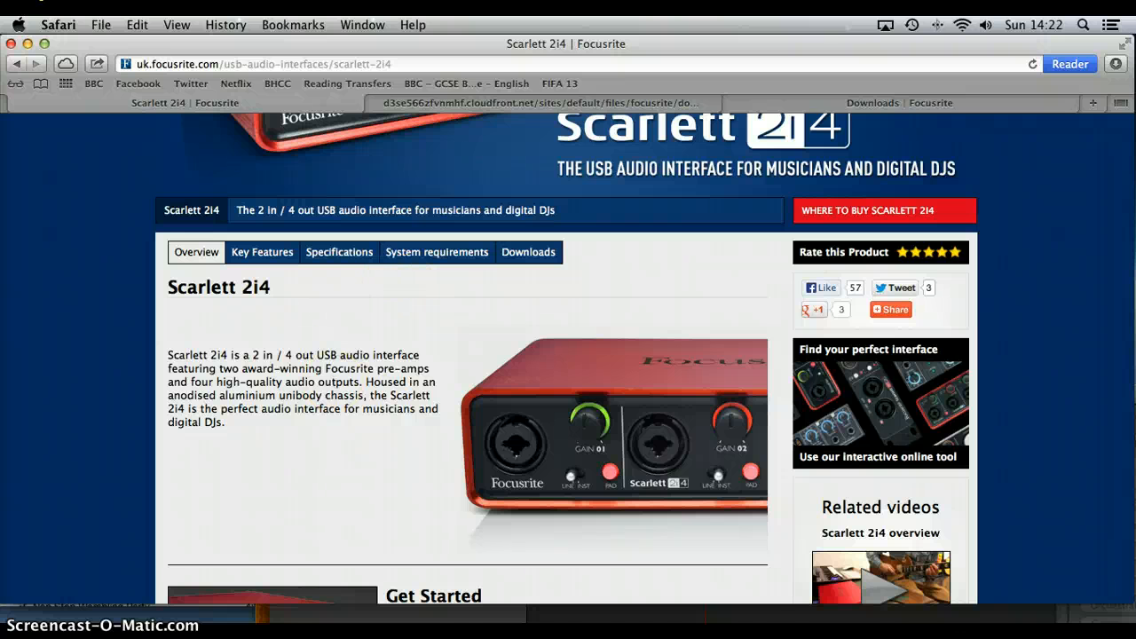
scroll(396, 417, up, 5)
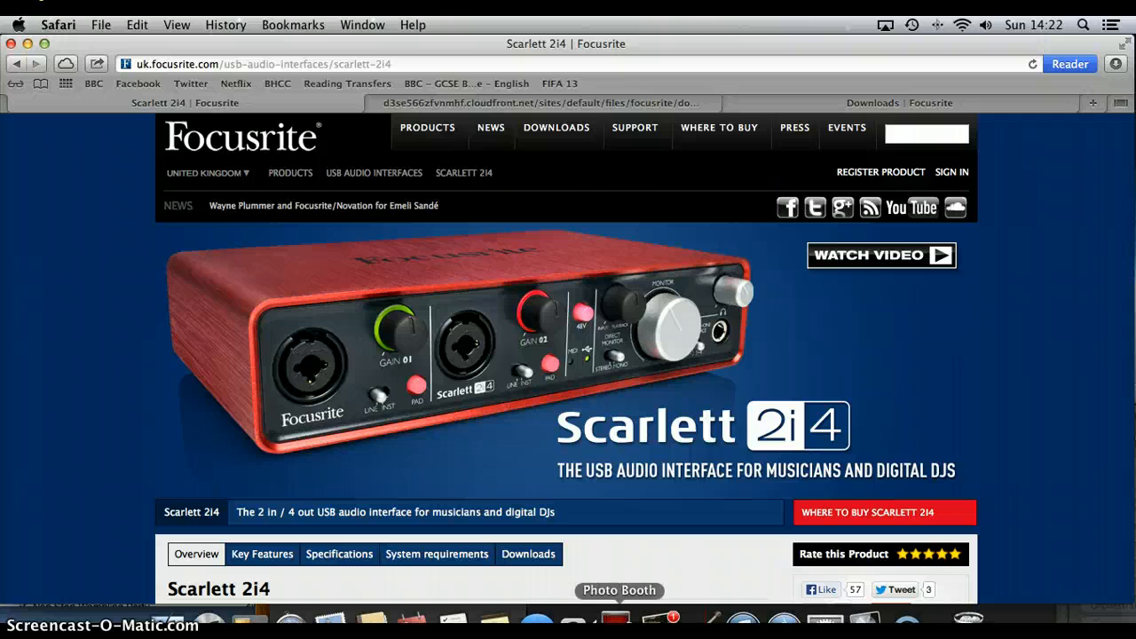
Step: Switch back to GarageBand and move its window back over the browser so the whole project is in view
click(710, 621)
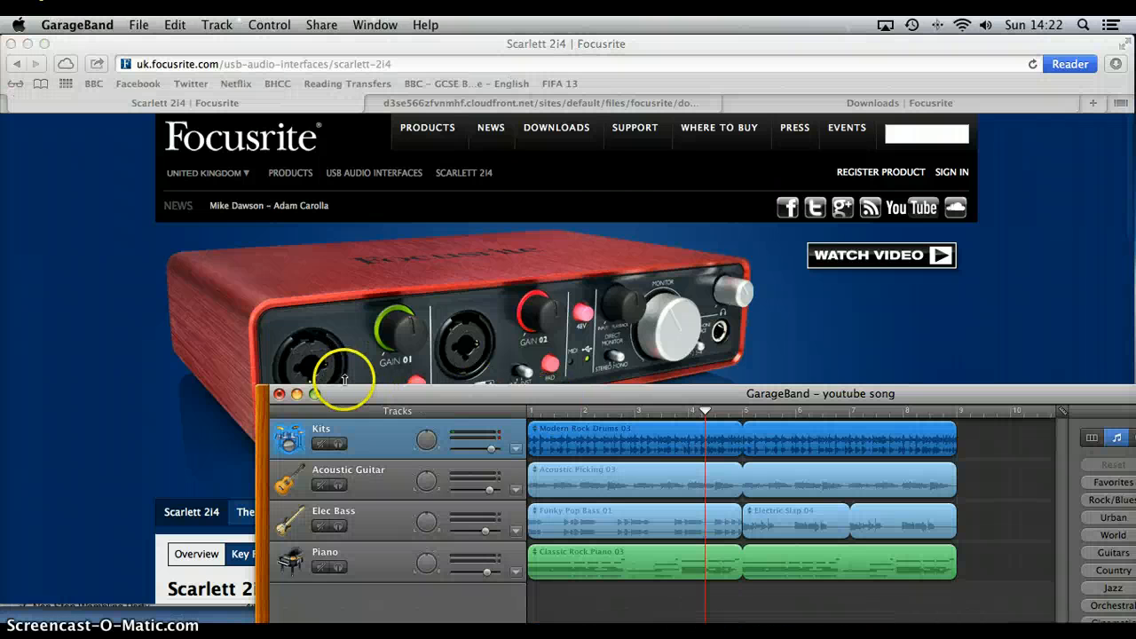
drag(348, 397, 90, 47)
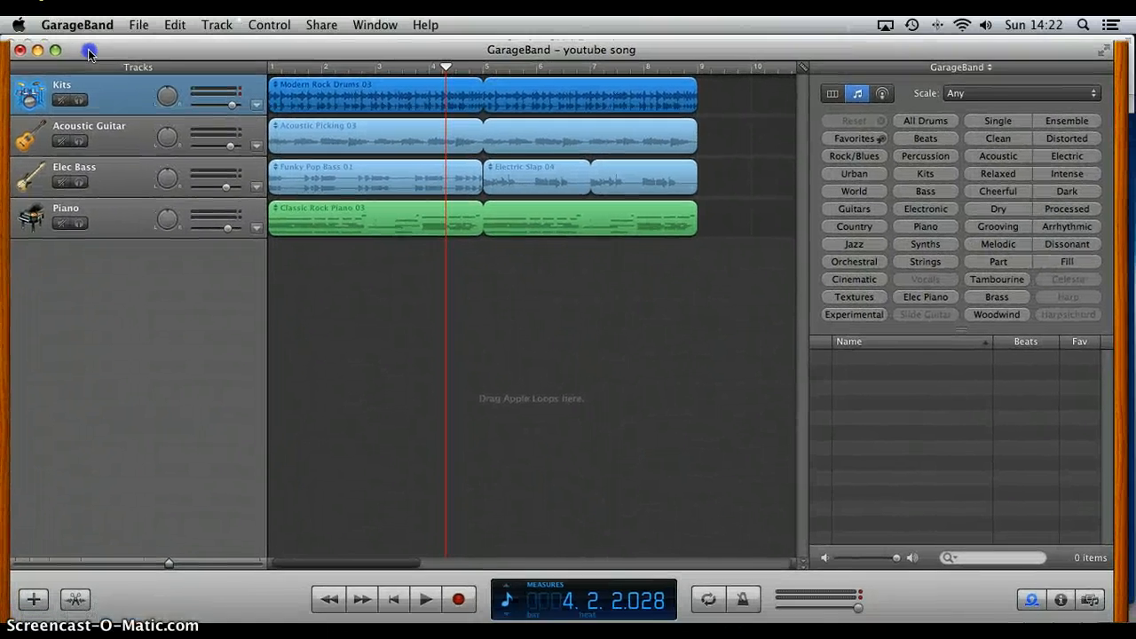